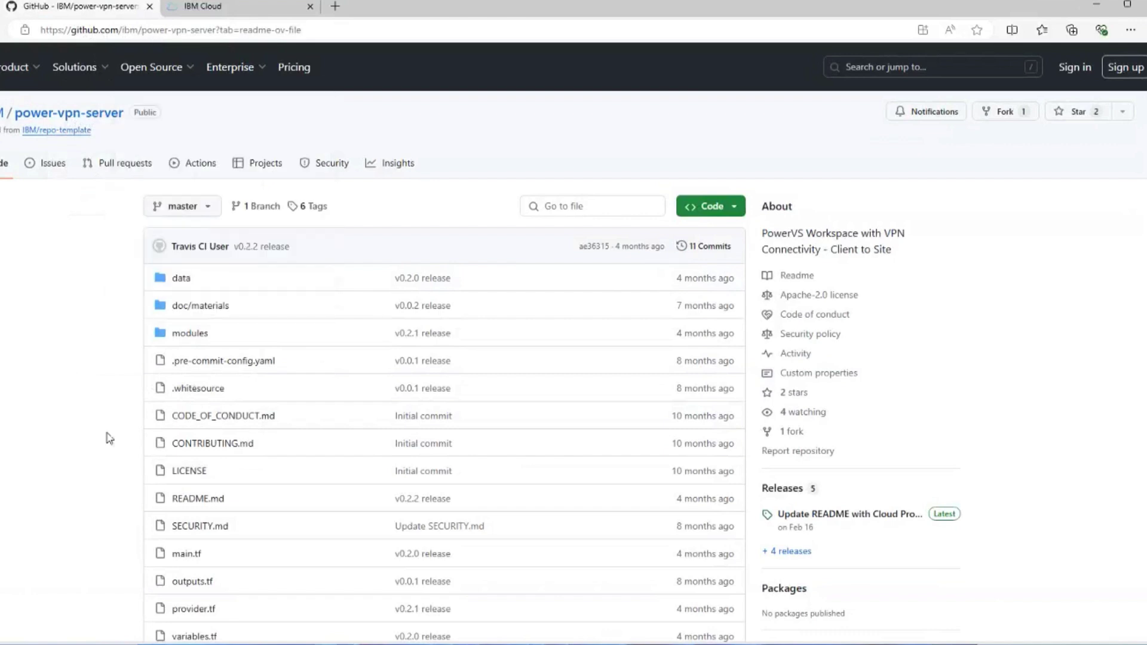
Open the Create Secrets Manager catalog page from the Secrets Manager prerequisite in the power-vpn-server README.
{"action": "scroll", "coordinate": [143, 431], "scroll_direction": "down", "scroll_amount": 1}
{"action": "scroll", "coordinate": [142, 432], "scroll_direction": "down", "scroll_amount": 8}
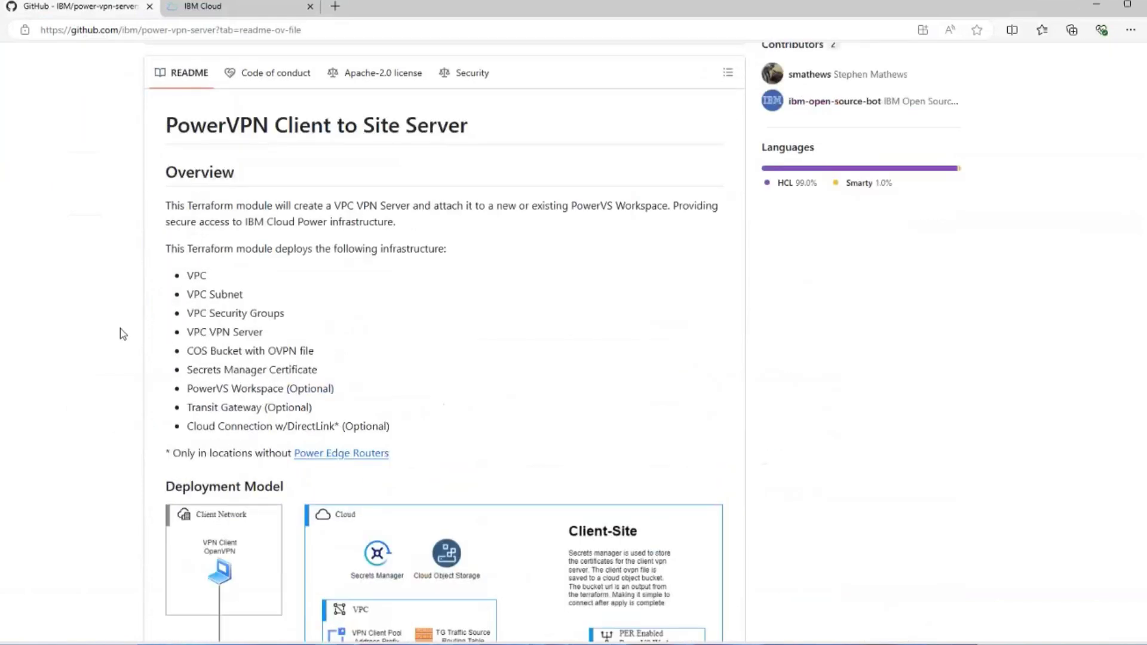
{"action": "scroll", "coordinate": [120, 329], "scroll_direction": "down", "scroll_amount": 5}
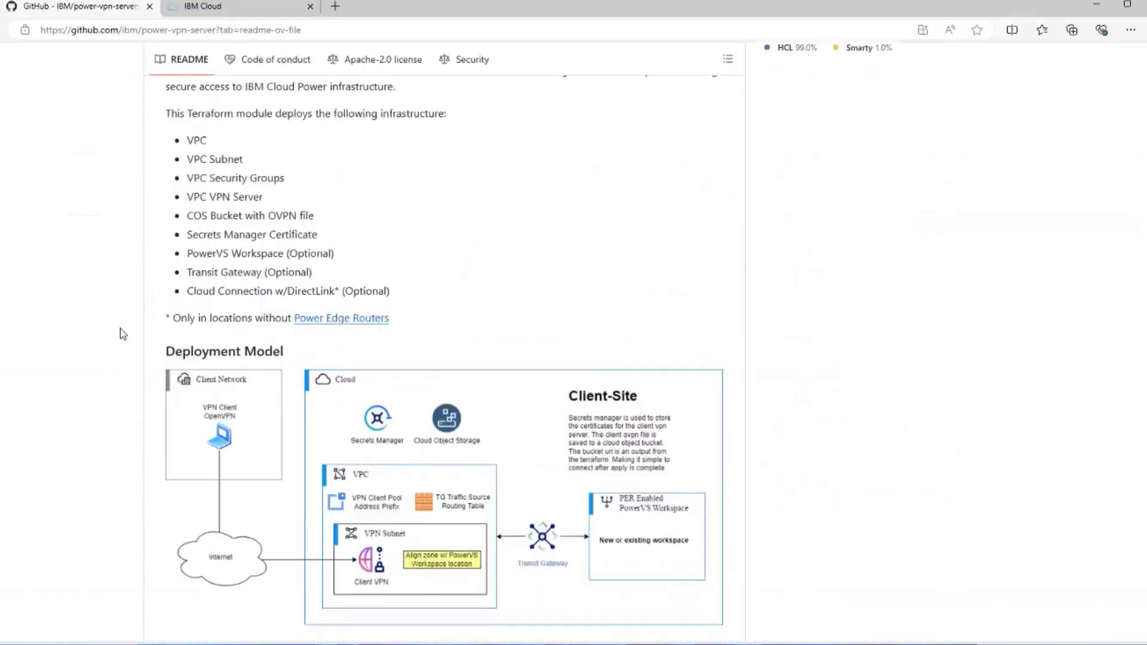
{"action": "scroll", "coordinate": [120, 330], "scroll_direction": "down", "scroll_amount": 7}
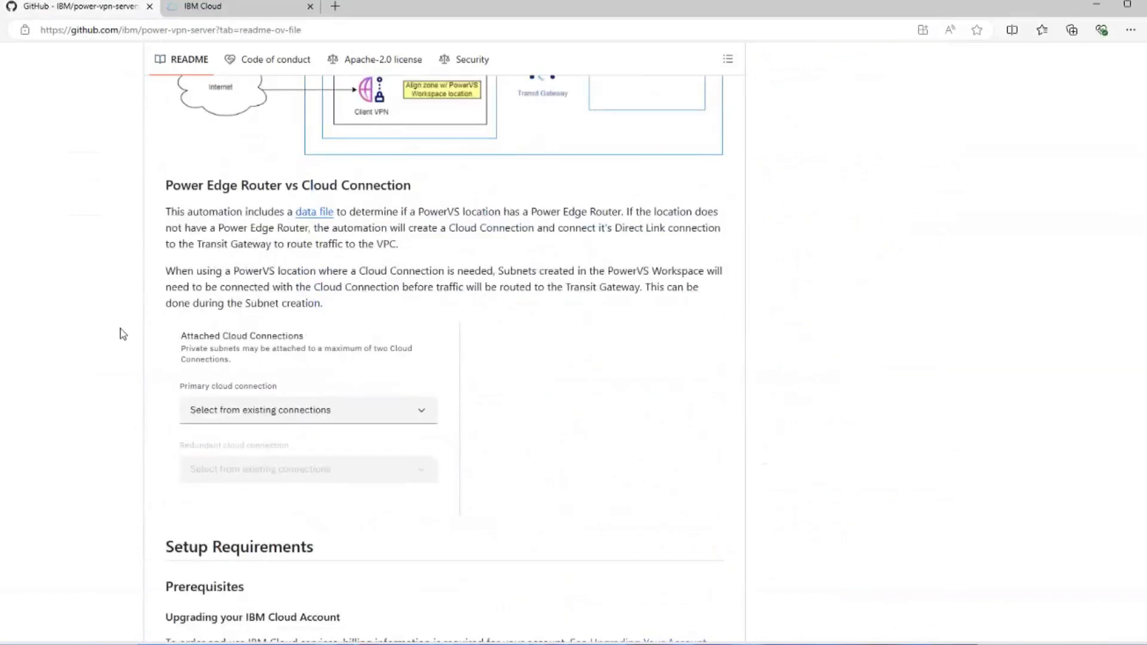
{"action": "scroll", "coordinate": [120, 329], "scroll_direction": "down", "scroll_amount": 7}
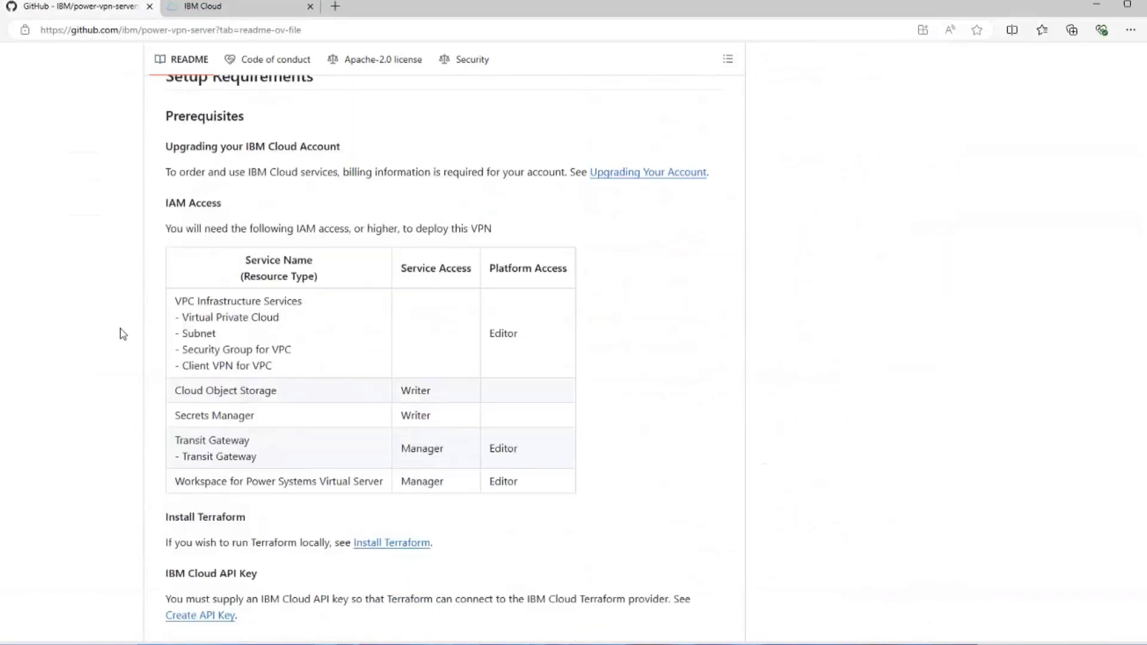
{"action": "scroll", "coordinate": [120, 329], "scroll_direction": "down", "scroll_amount": 4}
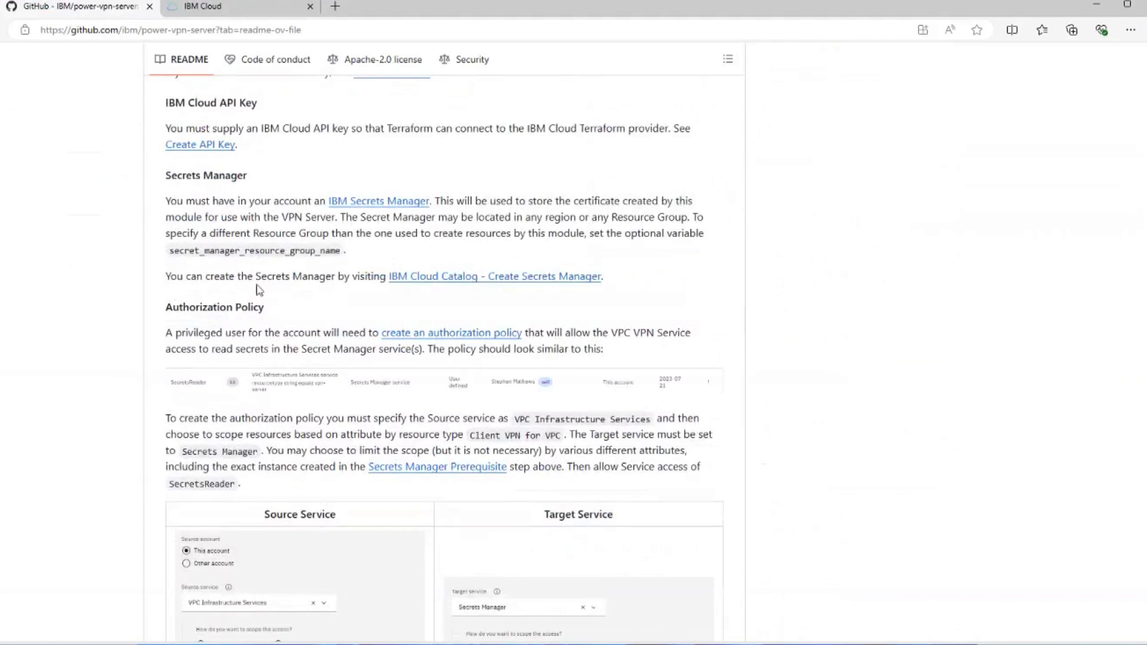
{"action": "left_click", "coordinate": [471, 282]}
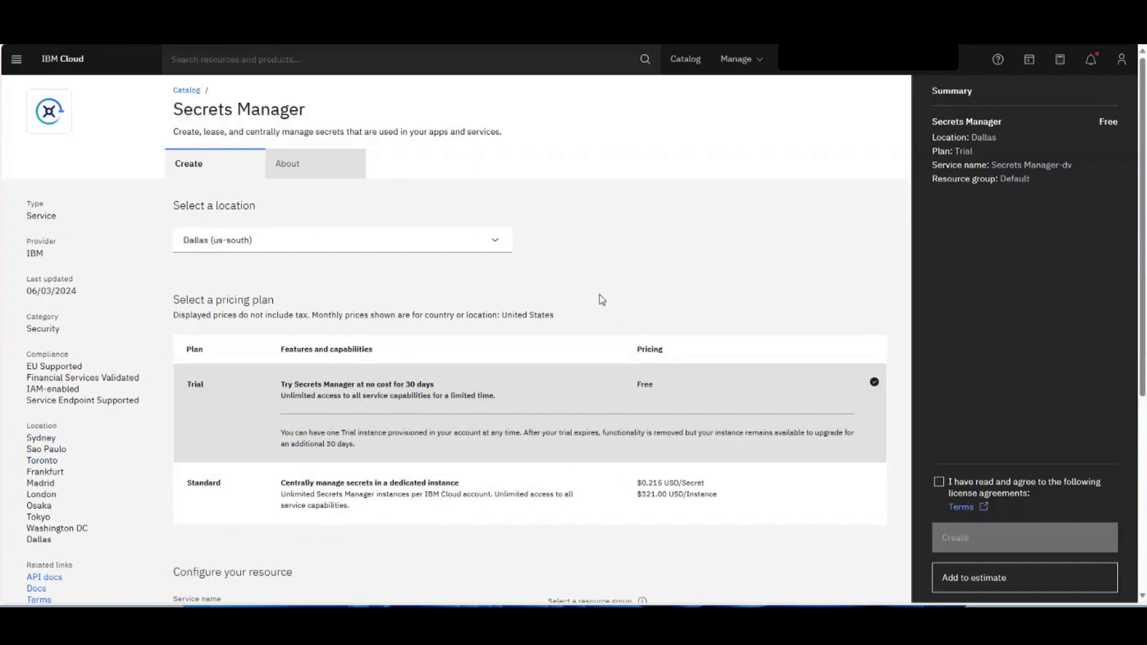
Name the Secrets Manager service power-vpn-demo, accept the license agreements and create the instance.
{"action": "scroll", "coordinate": [600, 296], "scroll_direction": "down", "scroll_amount": 3}
{"action": "triple_click", "coordinate": [339, 430]}
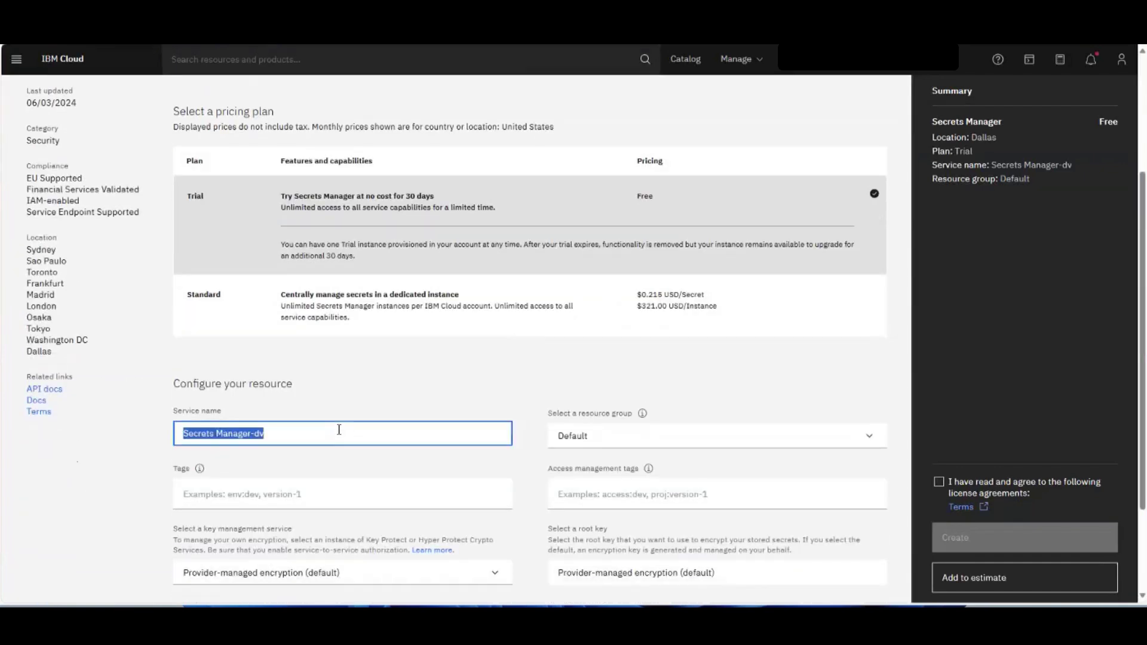
{"action": "key", "text": "BackSpace"}
{"action": "type", "text": "po"}
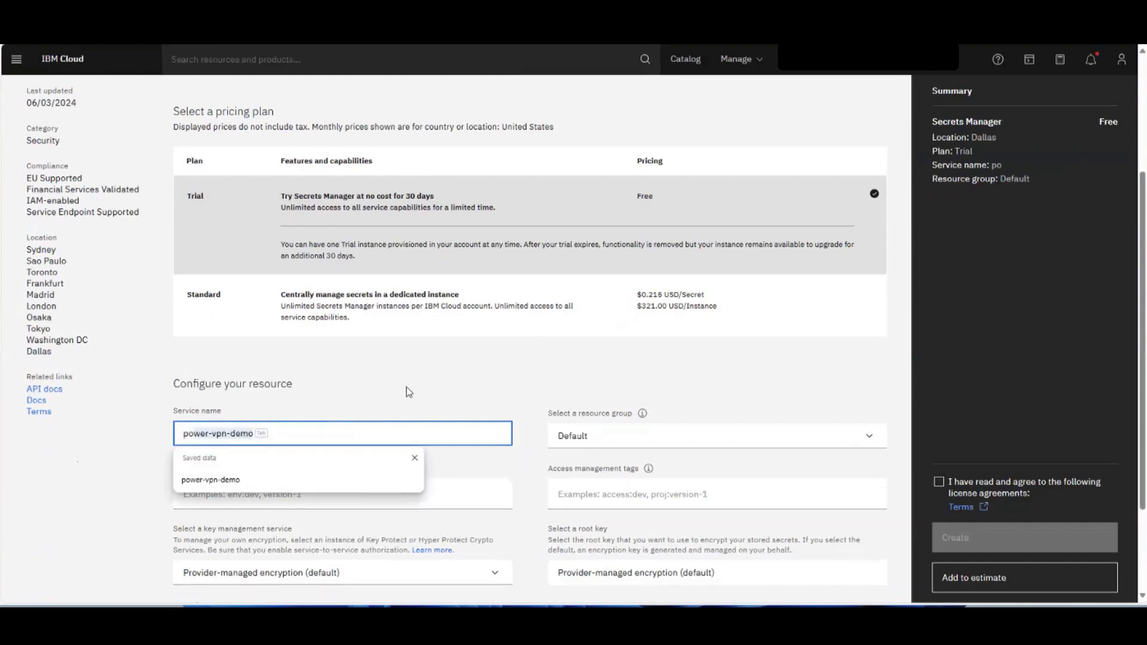
{"action": "left_click", "coordinate": [312, 443]}
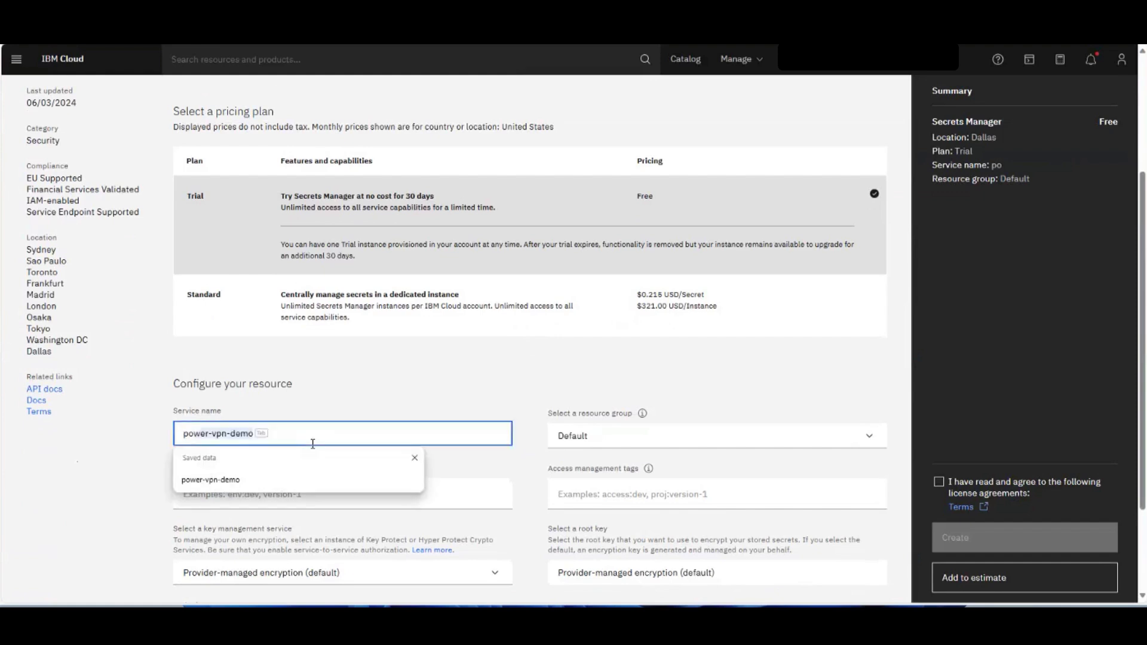
{"action": "left_click", "coordinate": [294, 475]}
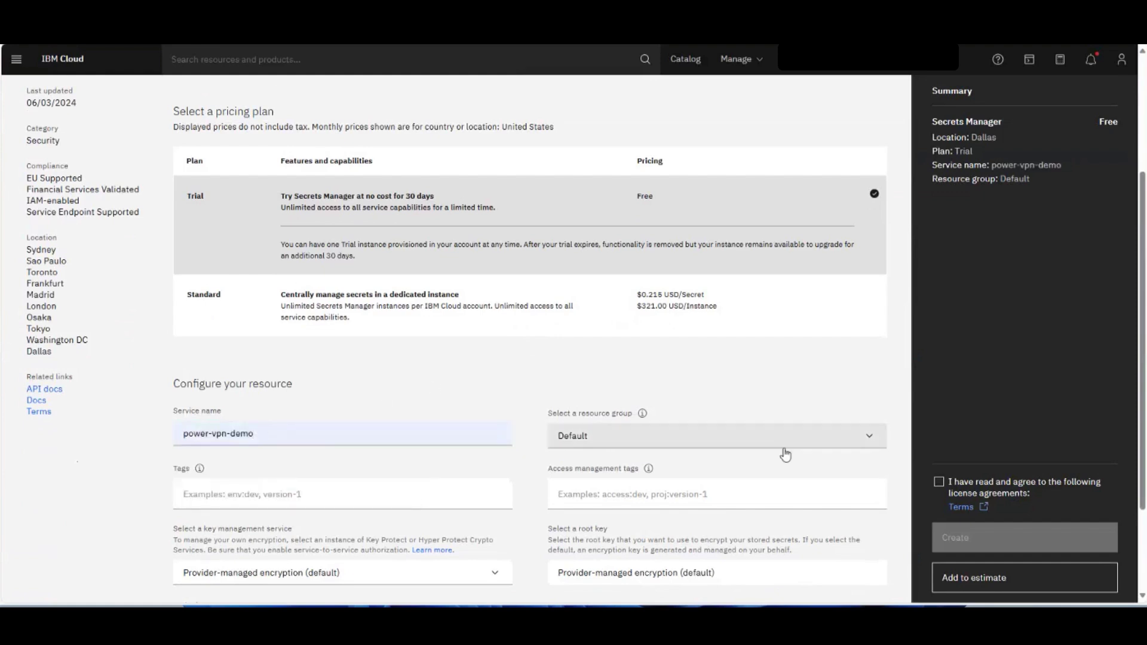
{"action": "left_click", "coordinate": [938, 482]}
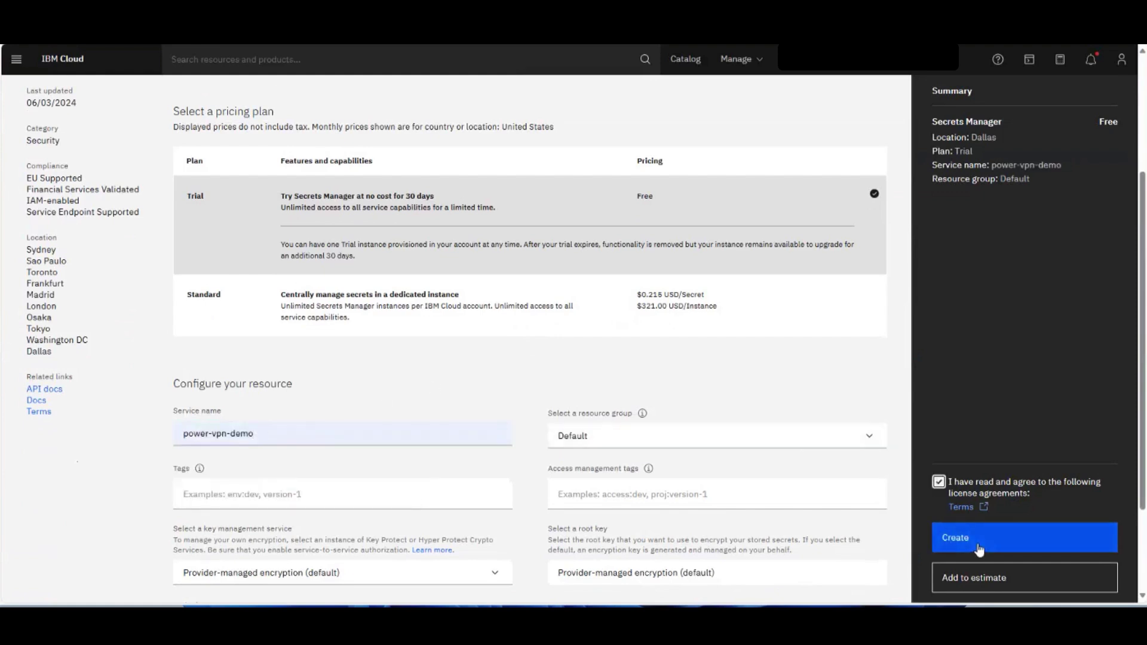
{"action": "left_click", "coordinate": [978, 545]}
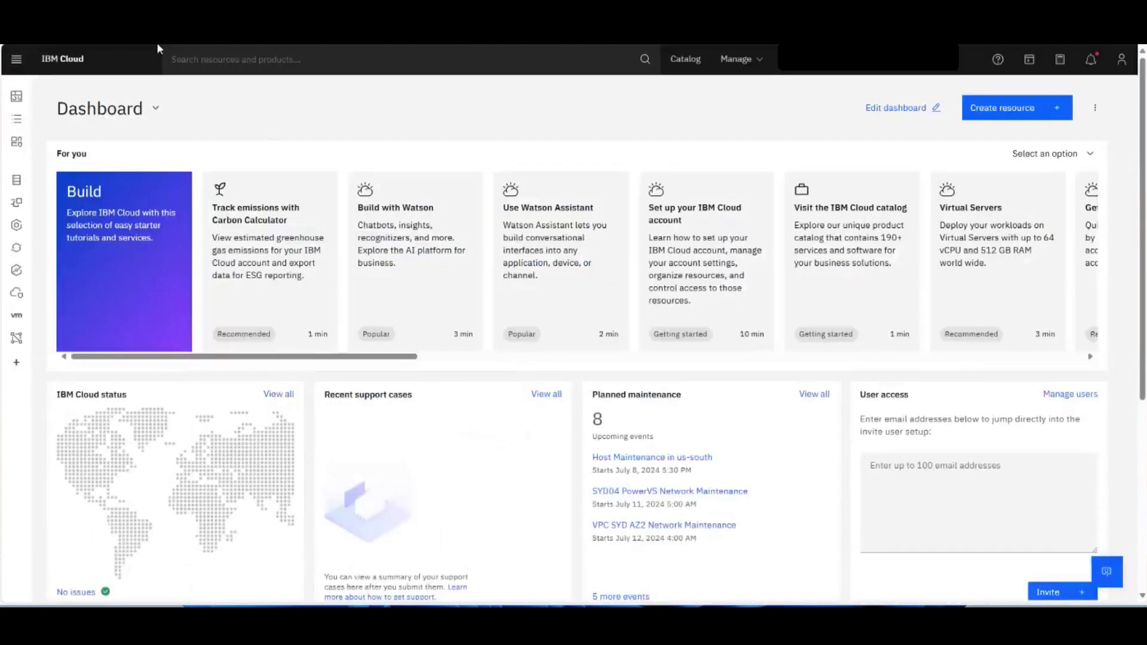
Open the IBM Cloud resource list to check on the Secrets Manager instance.
{"action": "left_click", "coordinate": [16, 58]}
{"action": "left_click", "coordinate": [52, 121]}
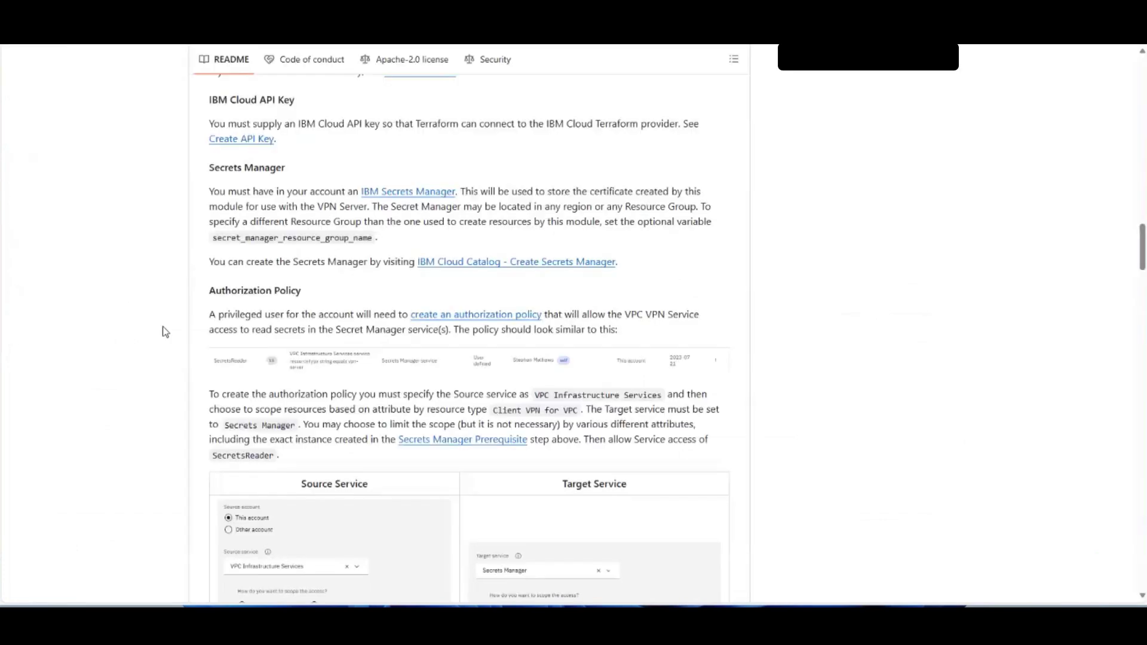
Open the Cloud Object Storage creation page from the README's Object Storage section and select the Standard pricing plan.
{"action": "scroll", "coordinate": [165, 332], "scroll_direction": "down", "scroll_amount": 8}
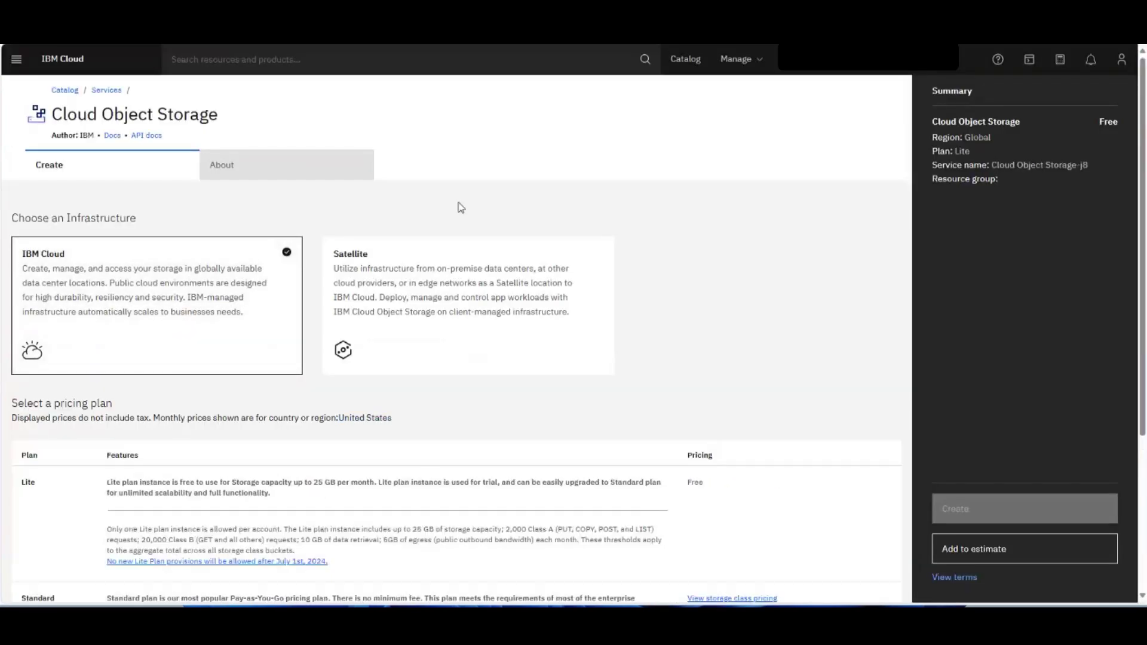
{"action": "scroll", "coordinate": [505, 203], "scroll_direction": "down", "scroll_amount": 5}
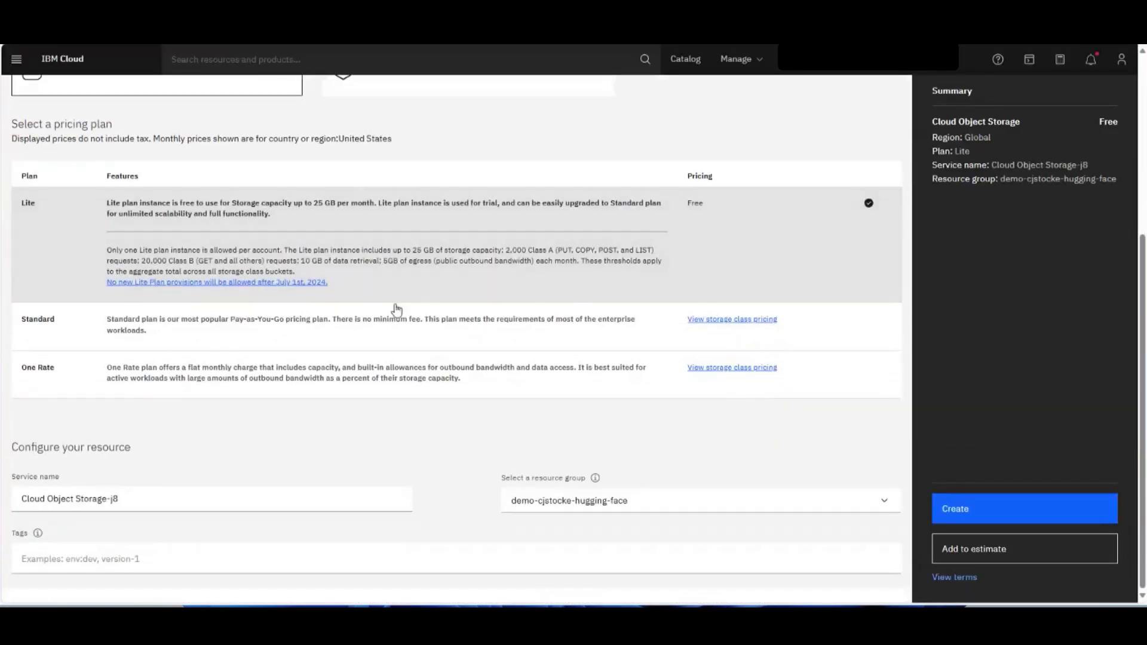
{"action": "left_click", "coordinate": [398, 321]}
{"action": "left_click", "coordinate": [469, 292]}
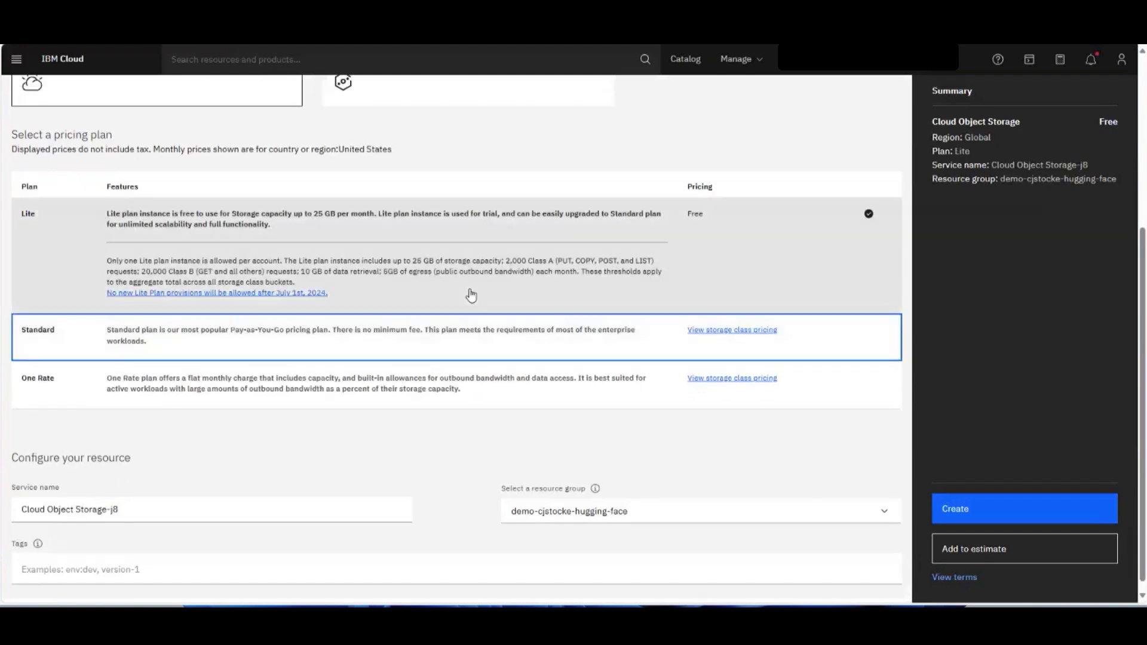
{"action": "left_click", "coordinate": [442, 330]}
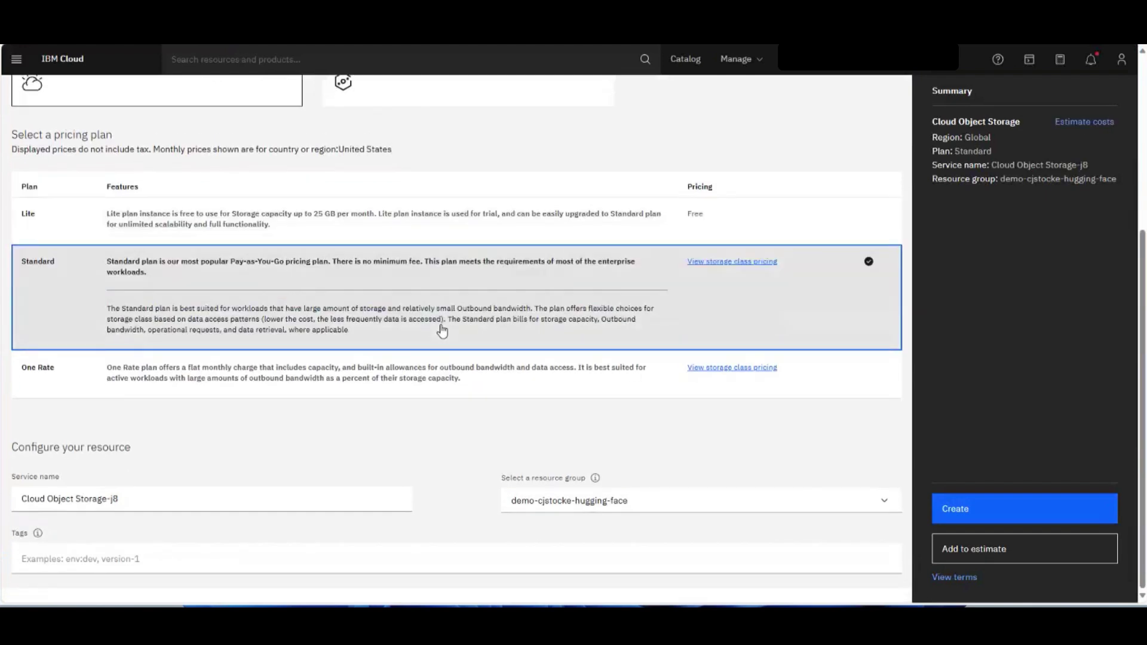
{"action": "left_click", "coordinate": [415, 402]}
{"action": "left_click", "coordinate": [418, 272]}
Set the Cloud Object Storage service name to power-vpn-demo.
{"action": "left_click", "coordinate": [311, 499]}
{"action": "key", "text": "ctrl+a"}
{"action": "type", "text": "power-vpn-demo"}
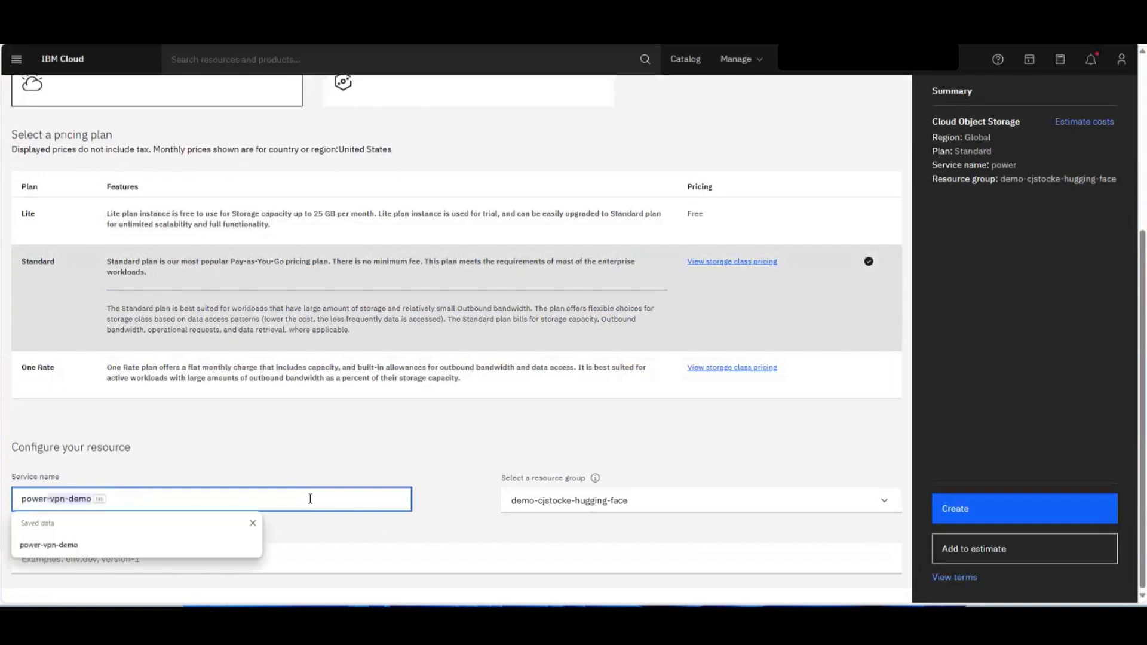
{"action": "key", "text": "Tab"}
Assign the Cloud Object Storage service to the Default resource group and create the instance.
{"action": "left_click", "coordinate": [538, 500]}
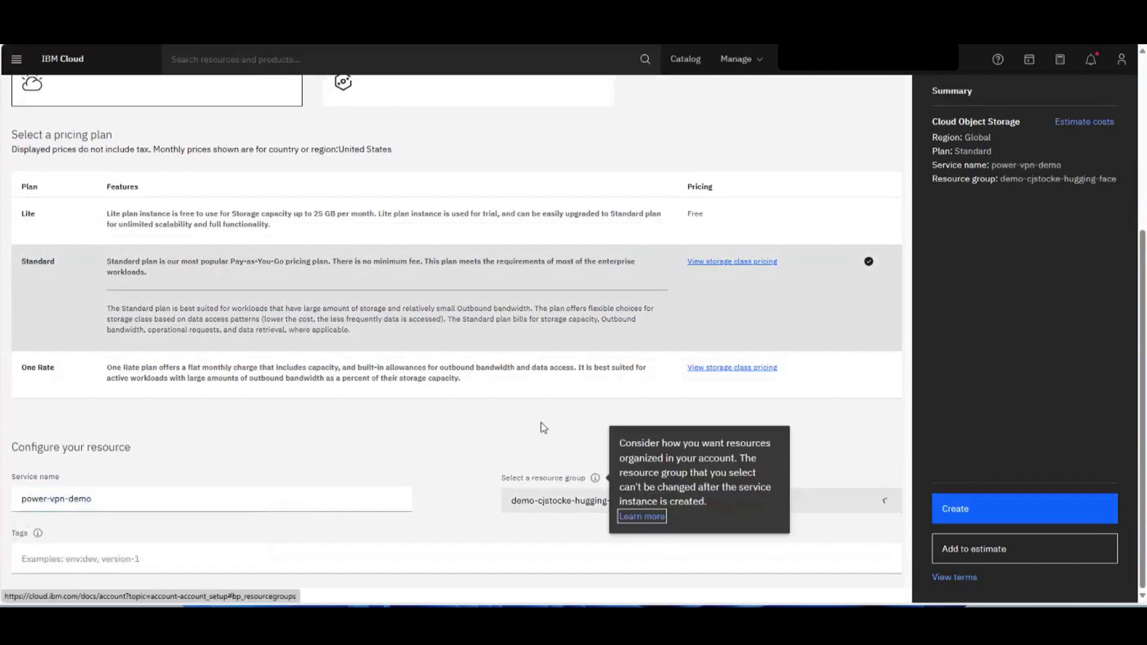
{"action": "scroll", "coordinate": [542, 428], "scroll_direction": "down", "scroll_amount": 1}
{"action": "scroll", "coordinate": [544, 553], "scroll_direction": "down", "scroll_amount": 5}
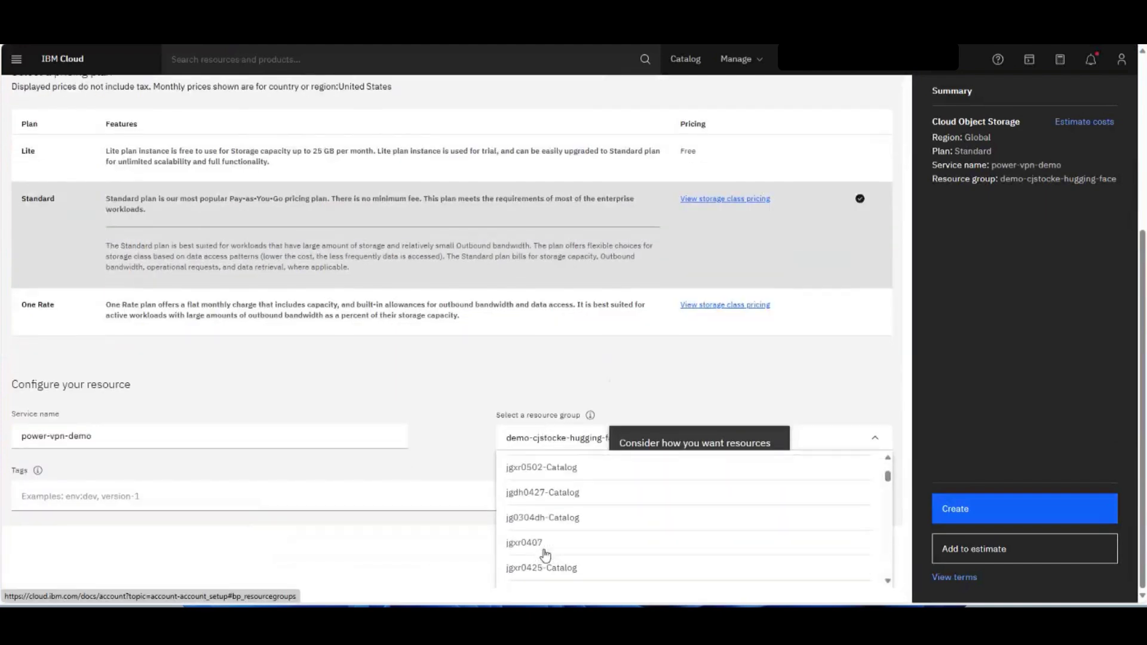
{"action": "scroll", "coordinate": [545, 556], "scroll_direction": "down", "scroll_amount": 5}
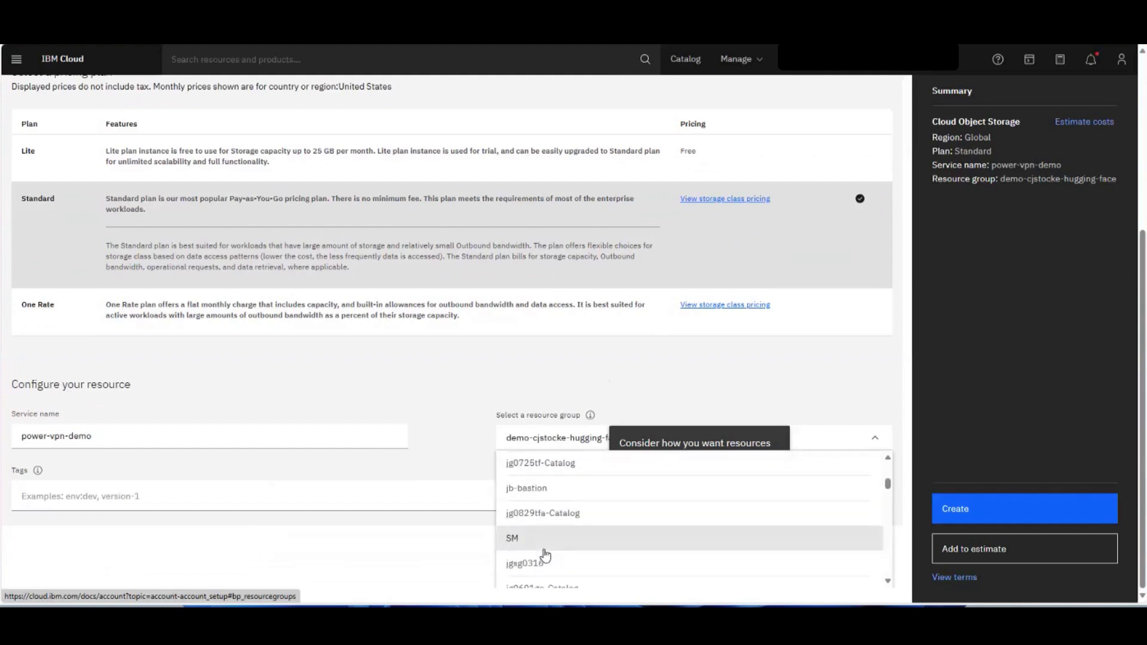
{"action": "scroll", "coordinate": [545, 556], "scroll_direction": "down", "scroll_amount": 5}
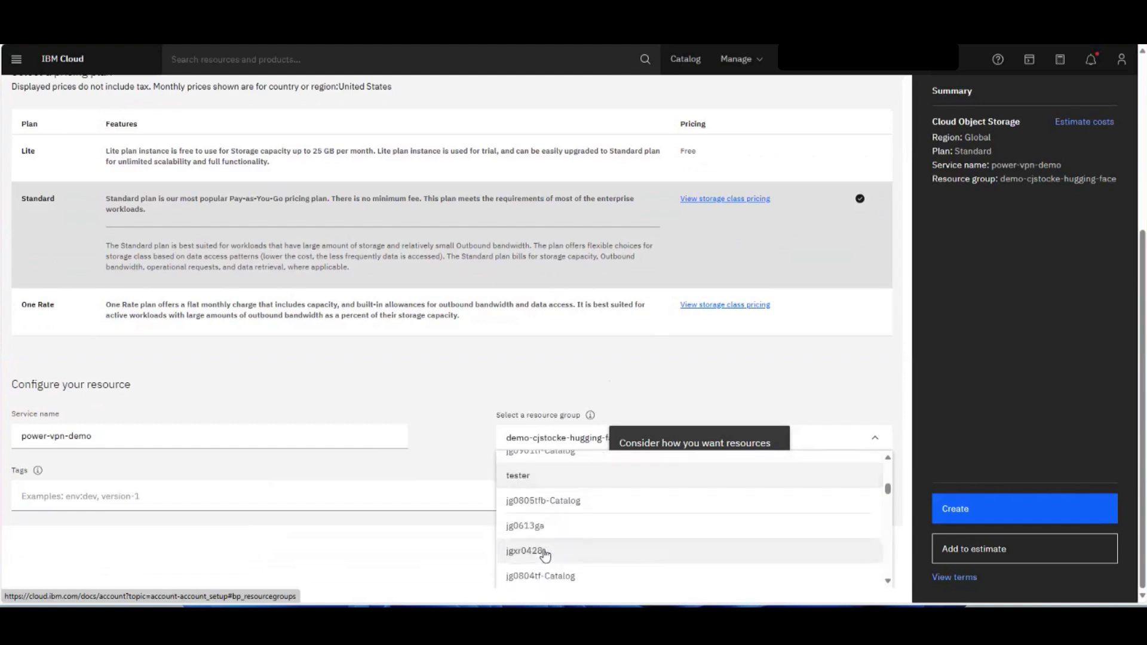
{"action": "scroll", "coordinate": [545, 554], "scroll_direction": "down", "scroll_amount": 5}
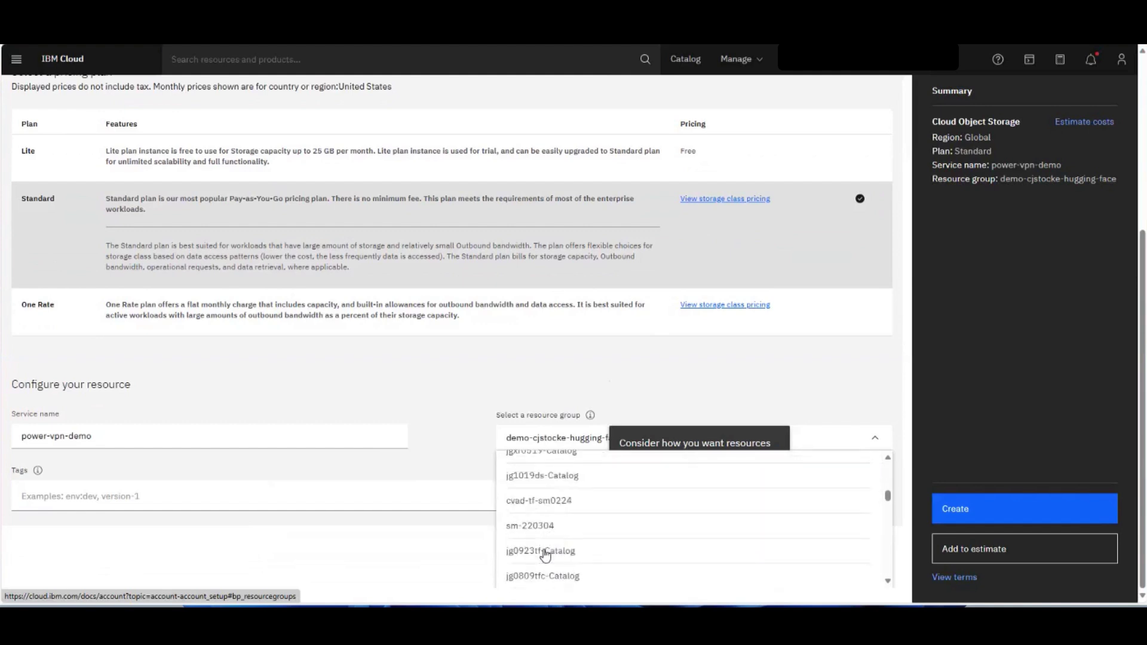
{"action": "scroll", "coordinate": [544, 555], "scroll_direction": "down", "scroll_amount": 5}
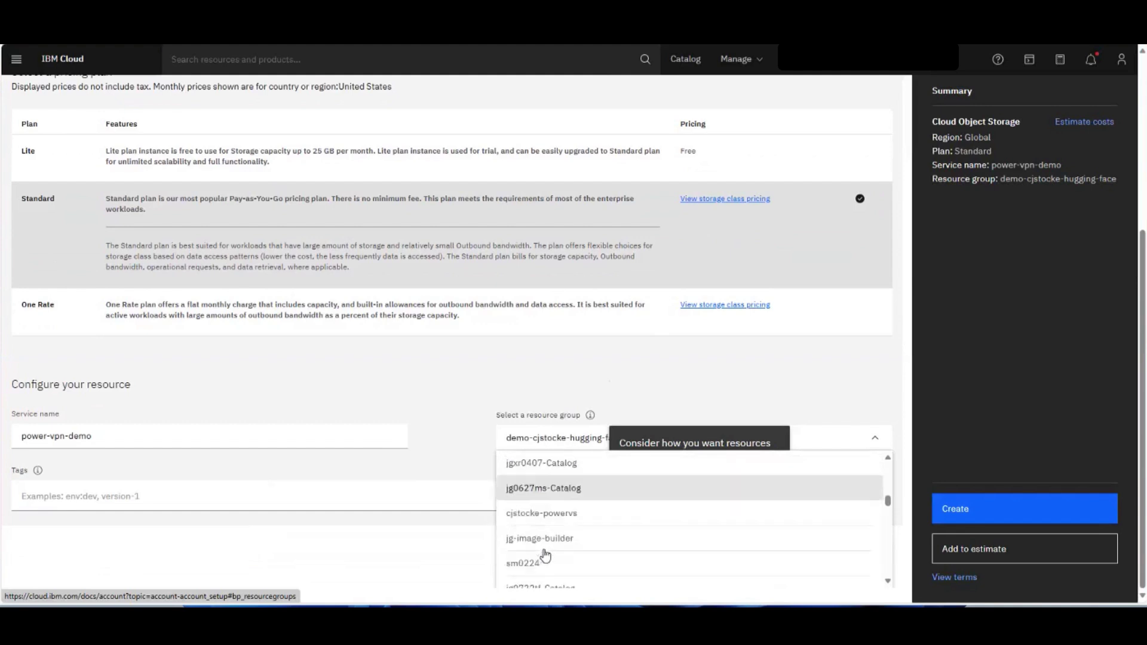
{"action": "scroll", "coordinate": [545, 555], "scroll_direction": "down", "scroll_amount": 5}
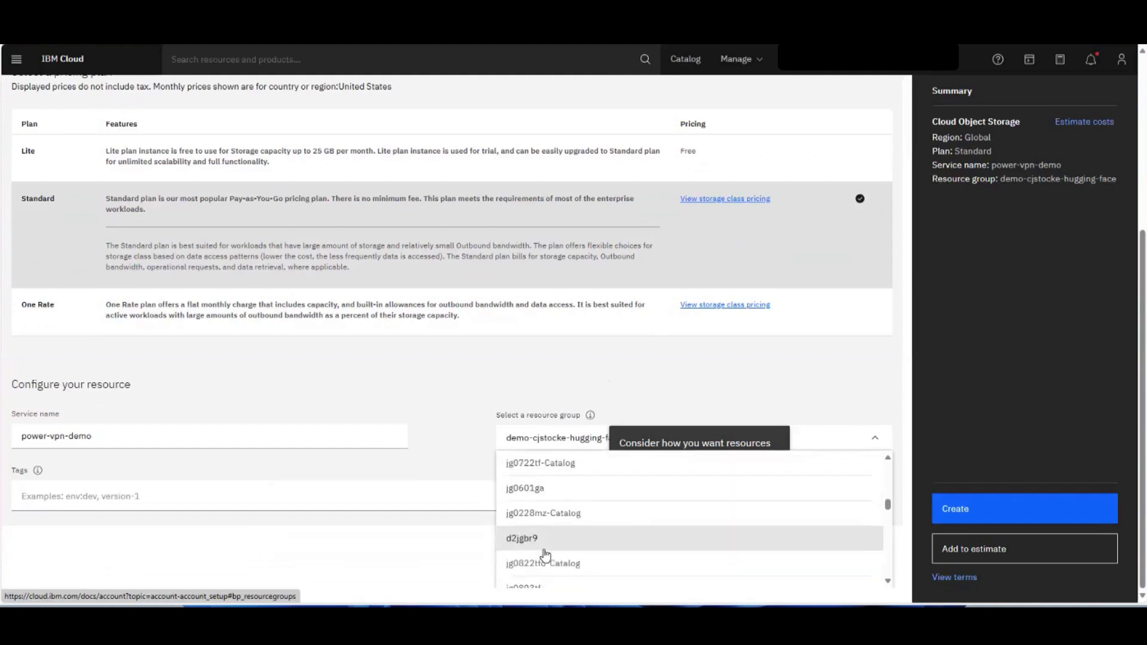
{"action": "scroll", "coordinate": [545, 556], "scroll_direction": "down", "scroll_amount": 5}
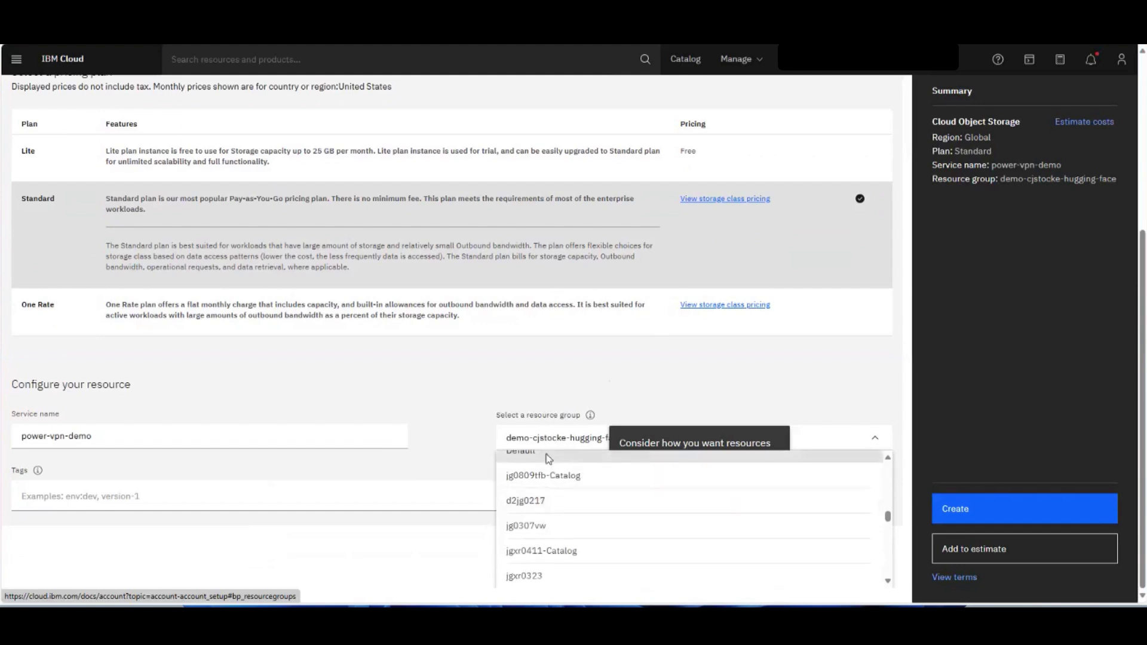
{"action": "left_click", "coordinate": [546, 455]}
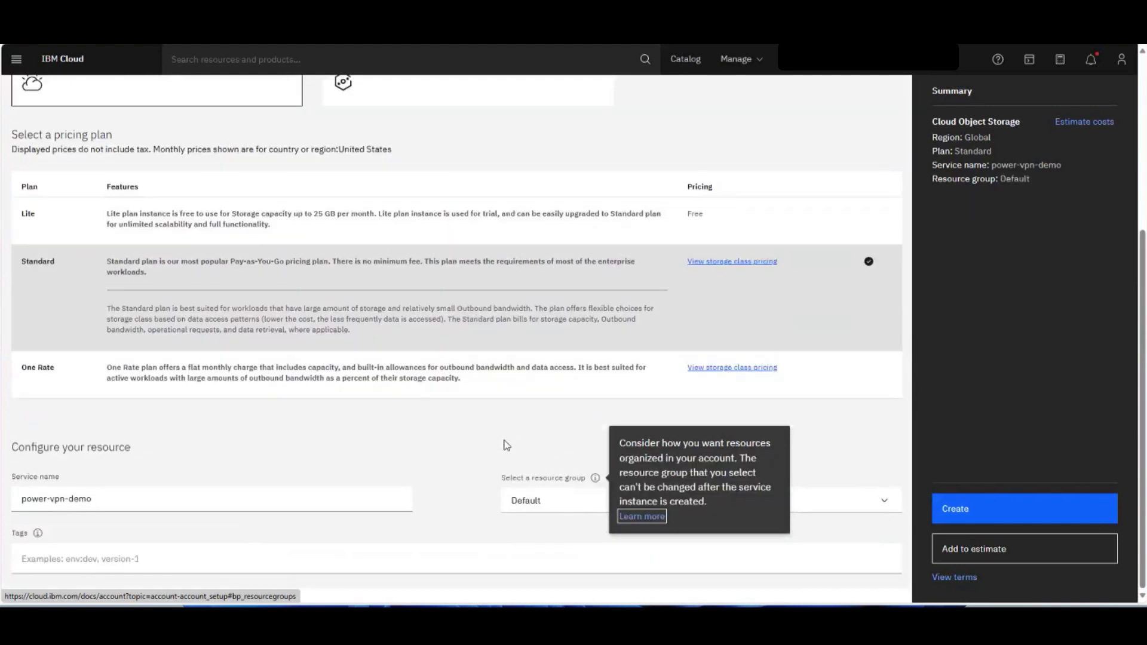
{"action": "left_click", "coordinate": [956, 508]}
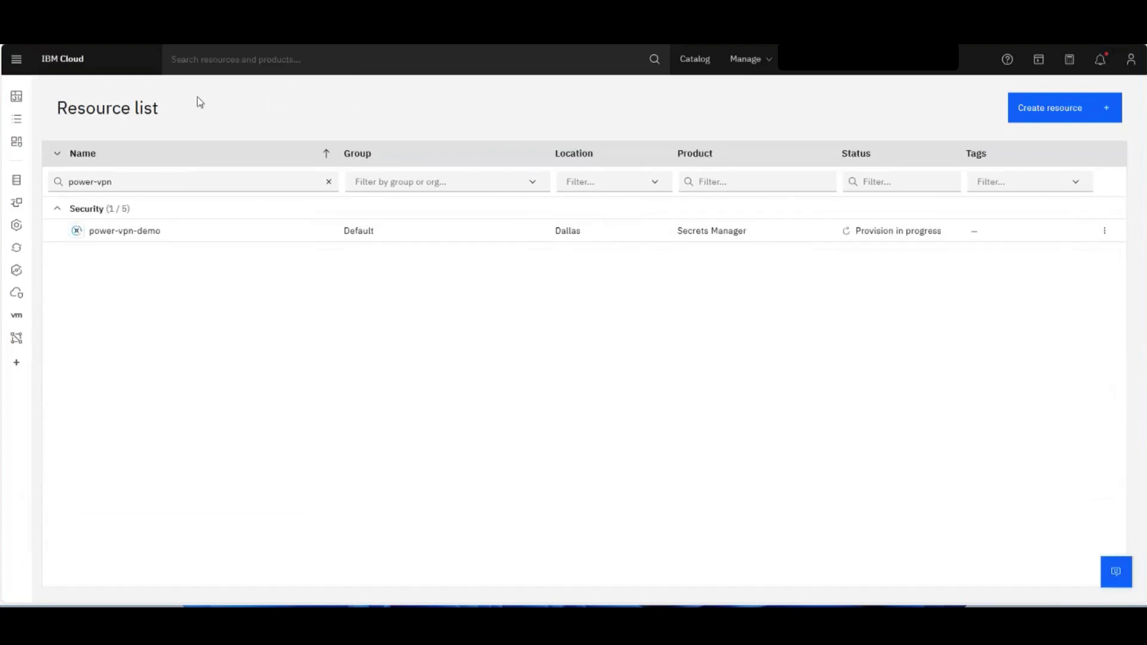
Return to the README's Authorization Policy section and open its link for creating an authorization policy in a new tab.
{"action": "left_click", "coordinate": [45, 45]}
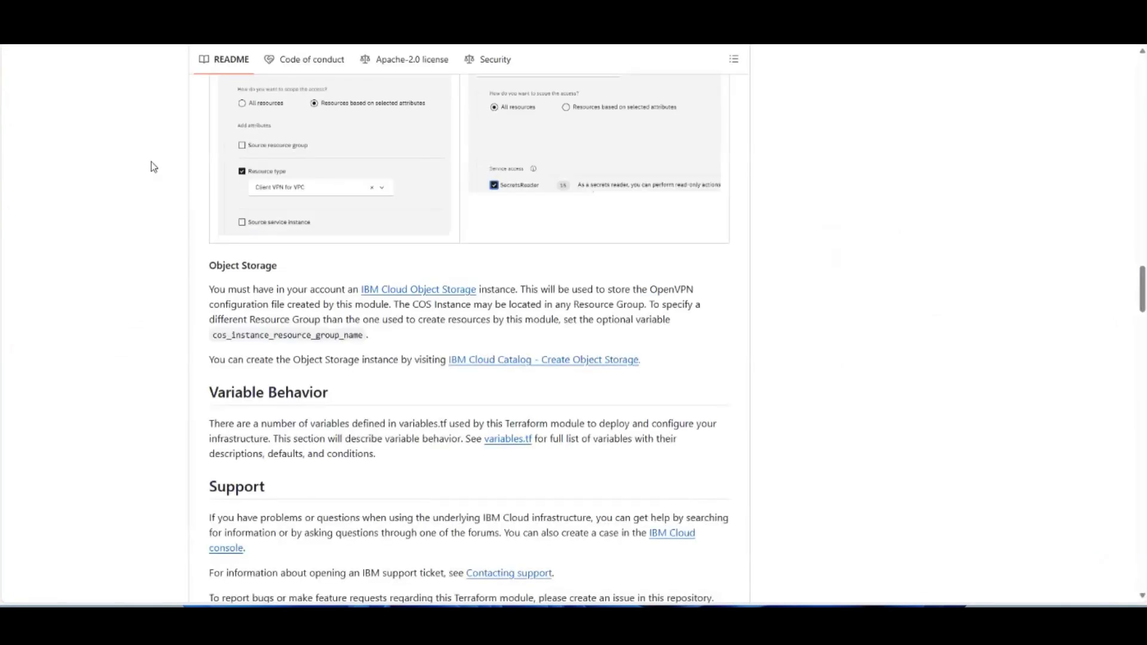
{"action": "scroll", "coordinate": [153, 242], "scroll_direction": "up", "scroll_amount": 4}
{"action": "scroll", "coordinate": [153, 242], "scroll_direction": "up", "scroll_amount": 1}
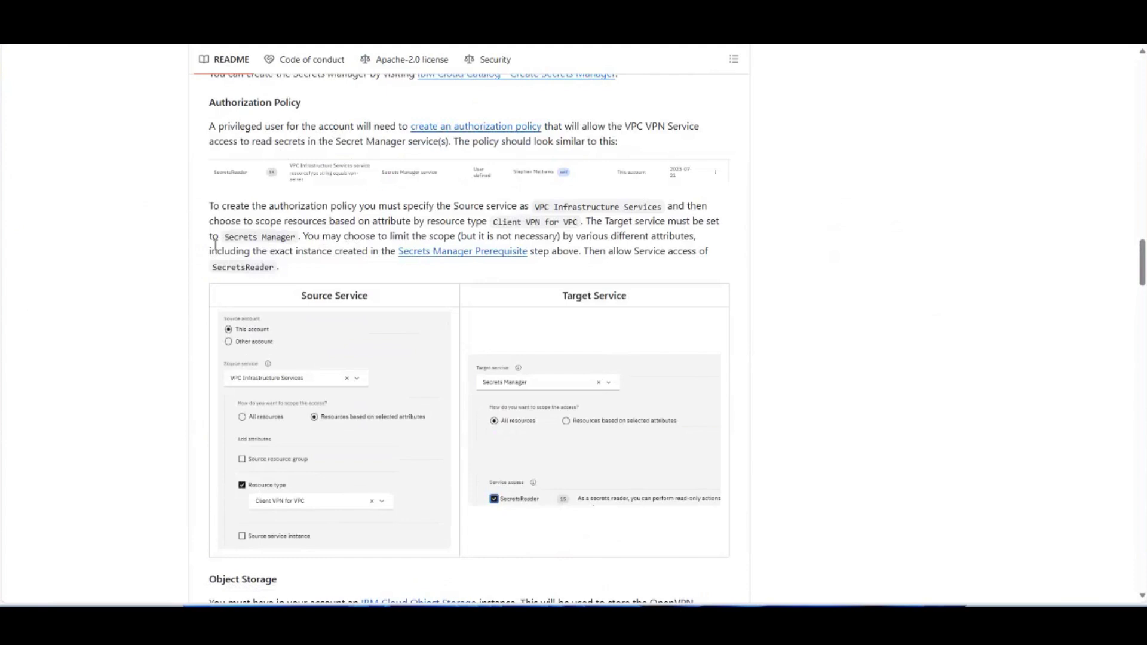
{"action": "right_click", "coordinate": [433, 129]}
{"action": "left_click", "coordinate": [478, 136]}
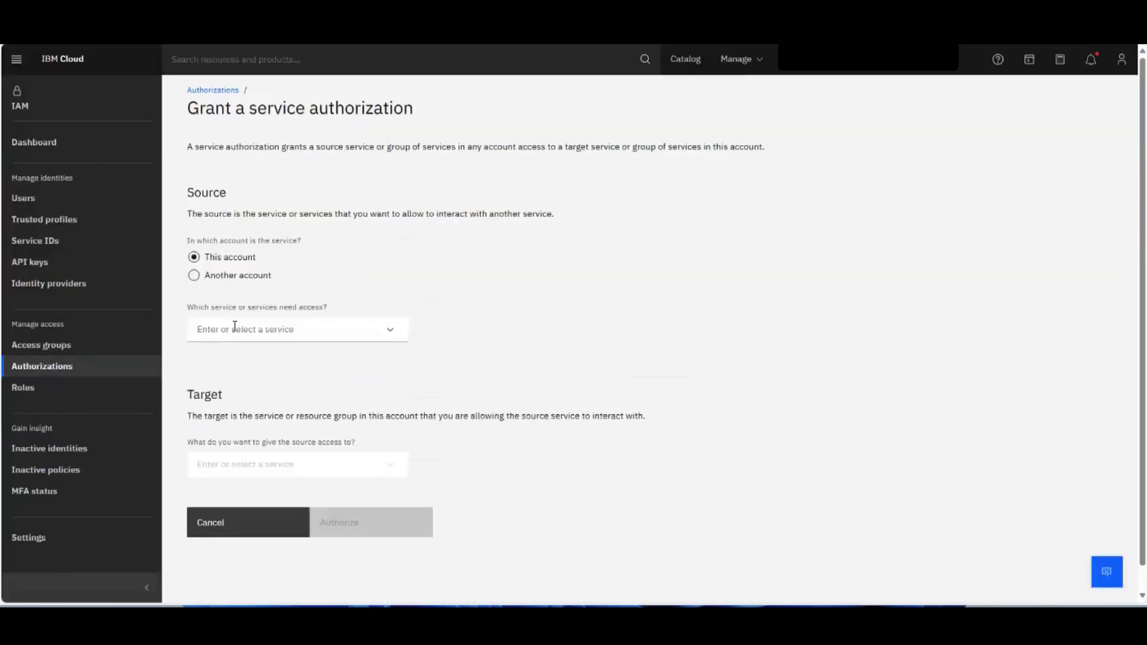
Set the authorization's source service to VPC Infrastructure Services and scope its access to specific resources.
{"action": "left_click", "coordinate": [235, 327]}
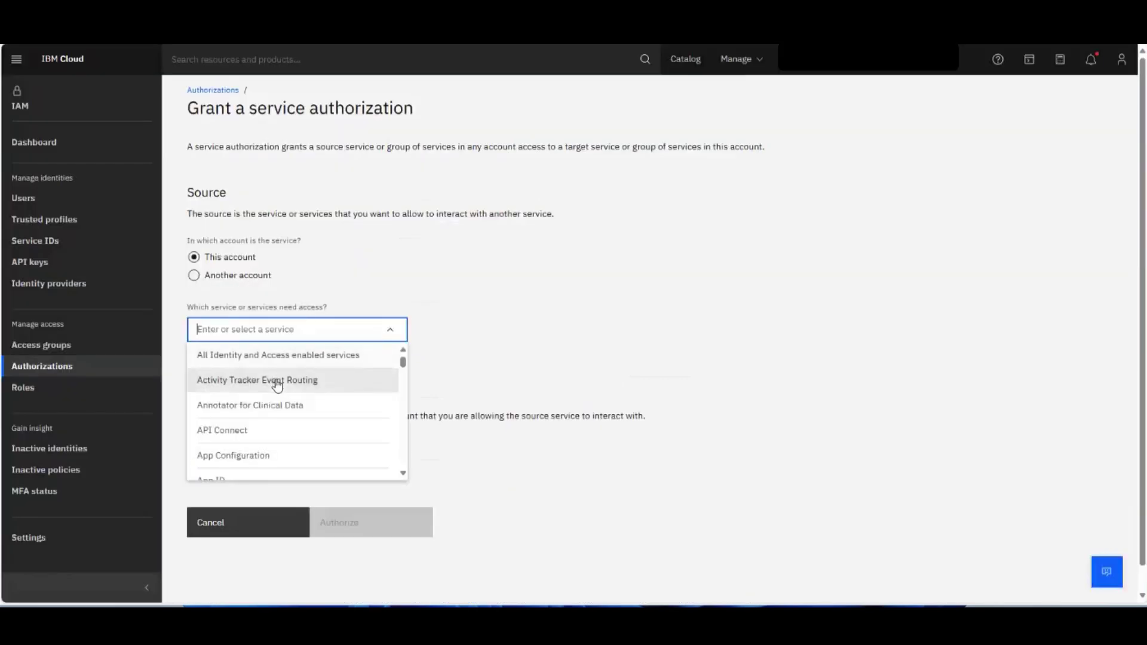
{"action": "scroll", "coordinate": [281, 382], "scroll_direction": "down", "scroll_amount": 15}
{"action": "scroll", "coordinate": [266, 413], "scroll_direction": "up", "scroll_amount": 3}
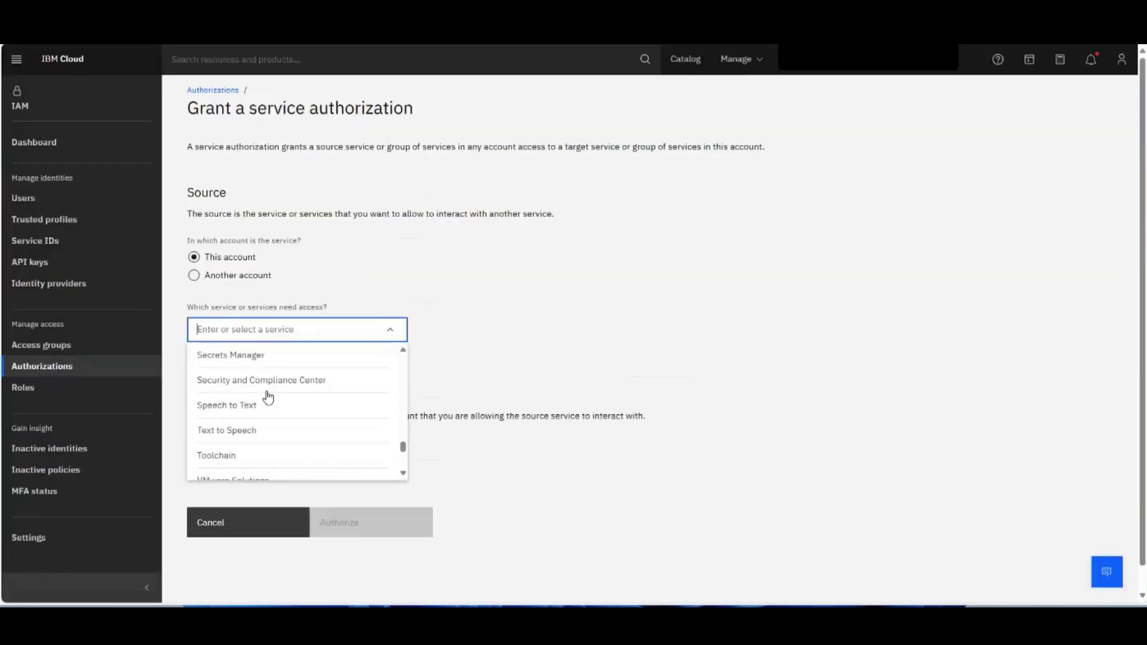
{"action": "scroll", "coordinate": [262, 406], "scroll_direction": "down", "scroll_amount": 2}
{"action": "left_click", "coordinate": [264, 441]}
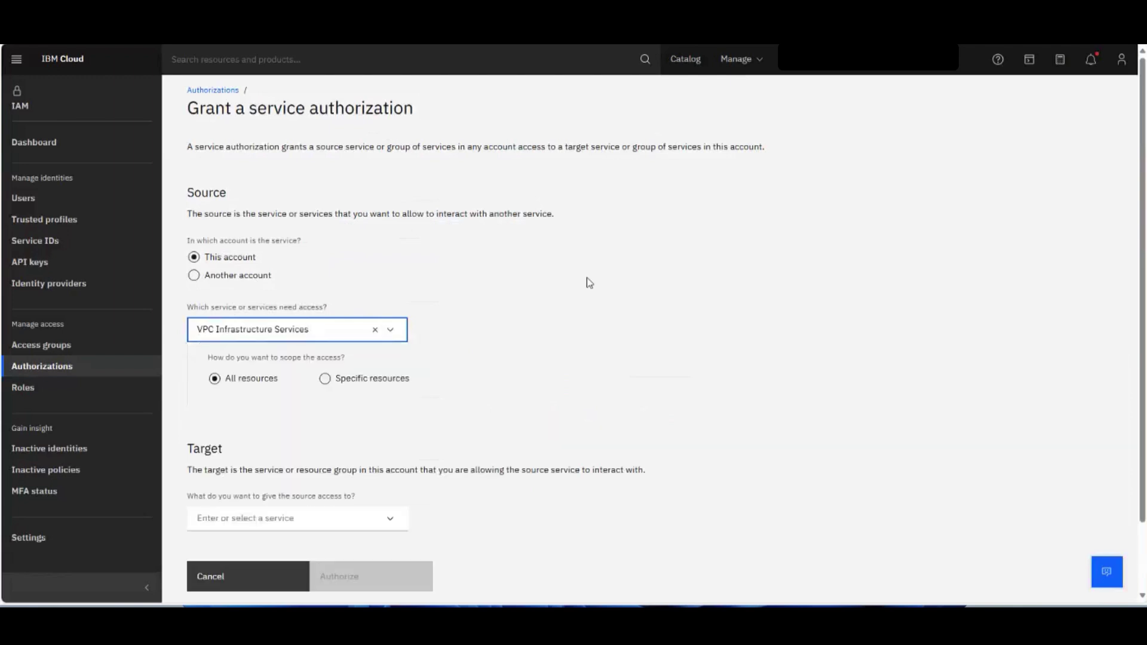
{"action": "scroll", "coordinate": [386, 316], "scroll_direction": "down", "scroll_amount": 2}
{"action": "left_click", "coordinate": [381, 306]}
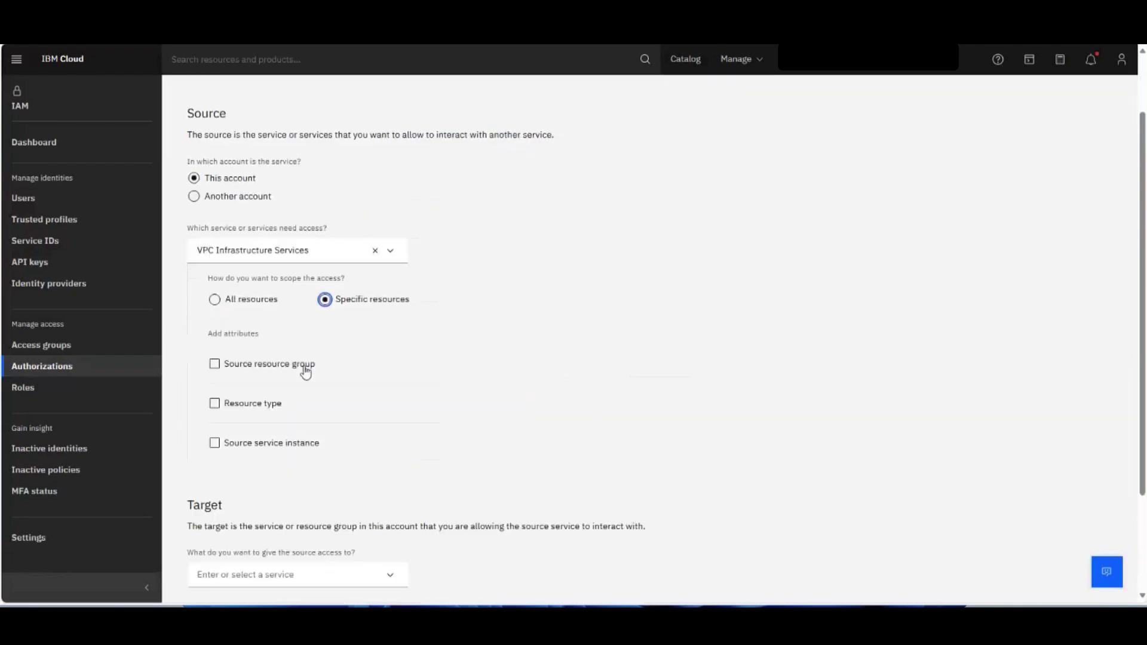
Limit the authorization's source by resource type to Client VPN for VPC.
{"action": "left_click", "coordinate": [256, 401]}
{"action": "scroll", "coordinate": [431, 380], "scroll_direction": "down", "scroll_amount": 3}
{"action": "scroll", "coordinate": [432, 380], "scroll_direction": "down", "scroll_amount": 1}
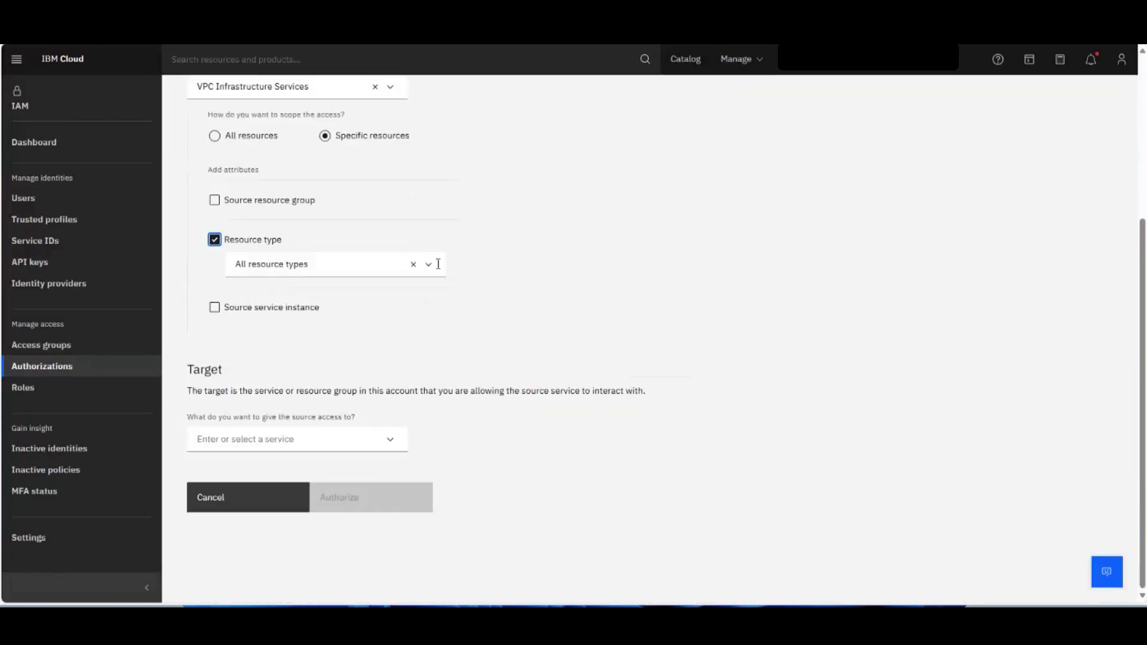
{"action": "left_click", "coordinate": [323, 264]}
{"action": "right_click", "coordinate": [327, 399]}
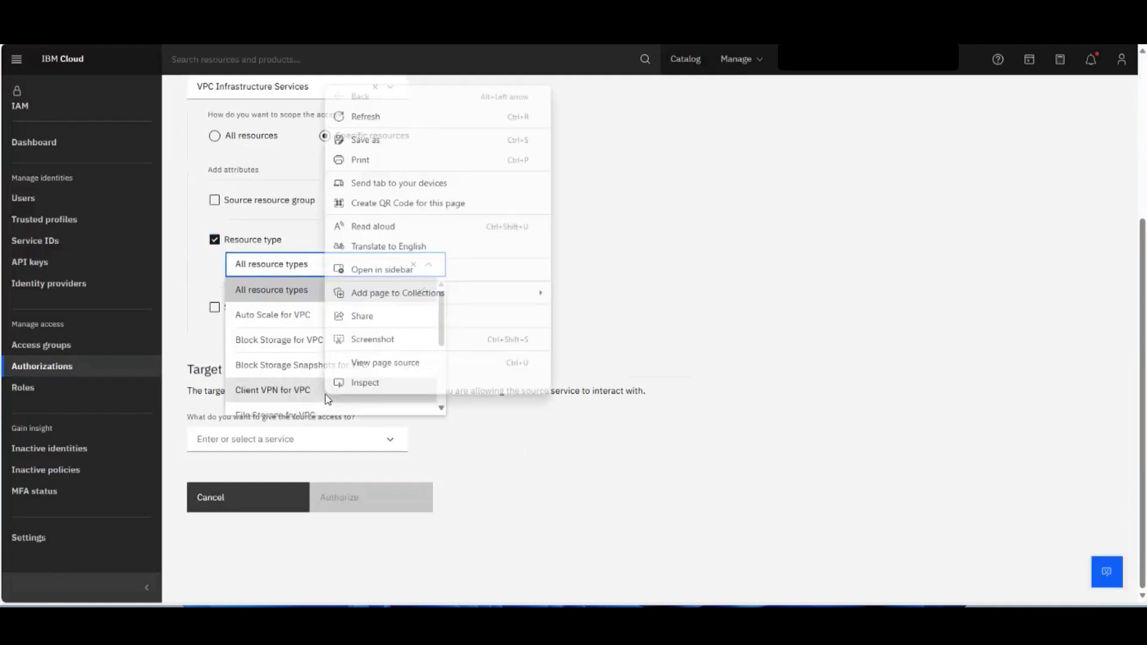
{"action": "key", "text": "Escape"}
{"action": "left_click", "coordinate": [328, 391]}
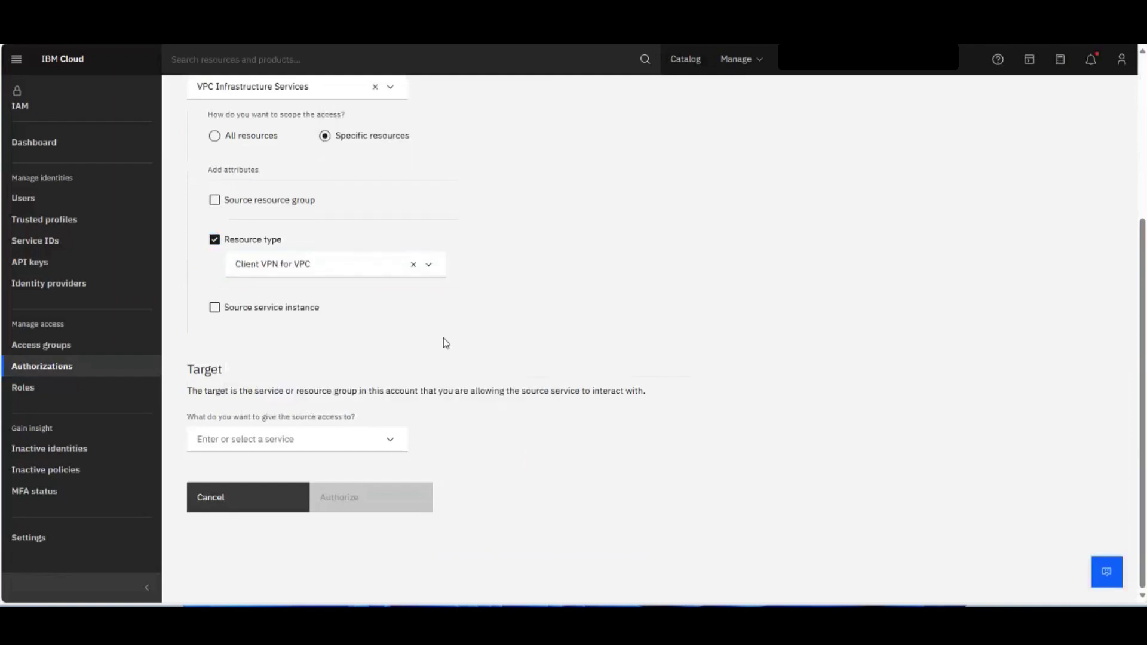
Set Secrets Manager as the authorization's target, grant the SecretsReader role, and authorize the policy.
{"action": "left_click", "coordinate": [335, 445]}
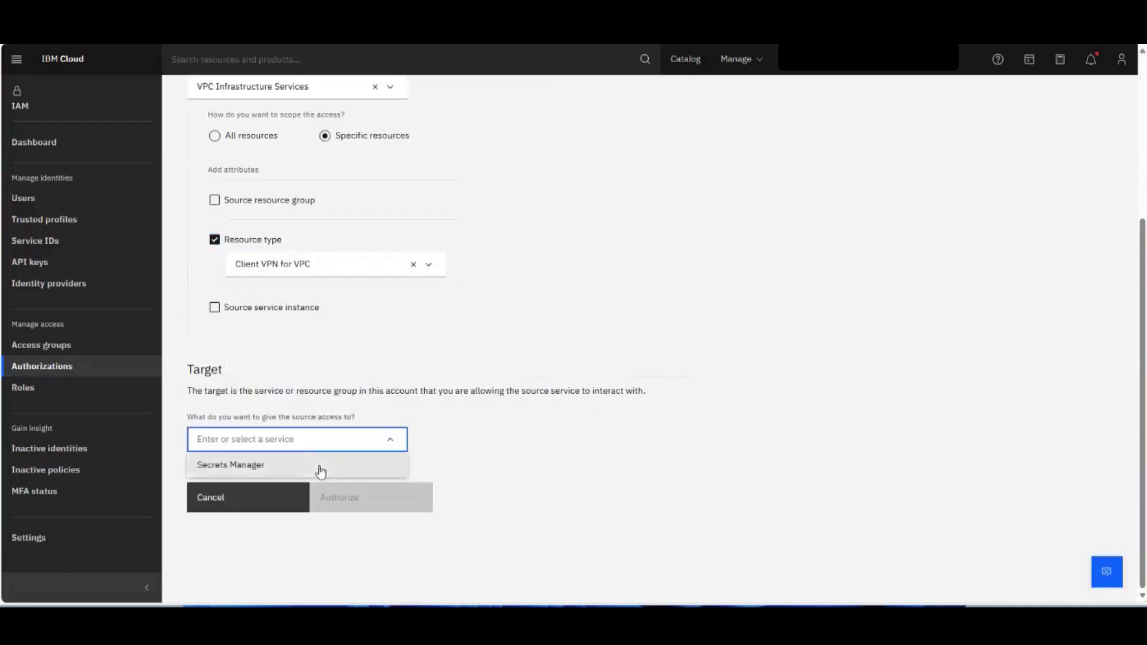
{"action": "left_click", "coordinate": [319, 466]}
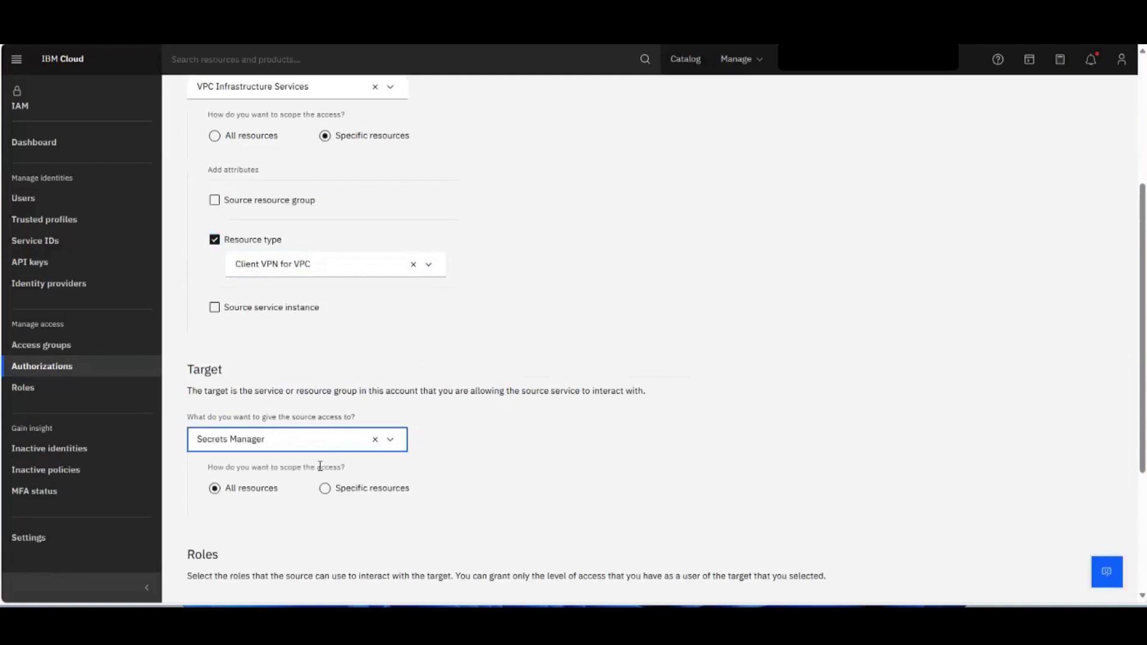
{"action": "scroll", "coordinate": [320, 466], "scroll_direction": "down", "scroll_amount": 3}
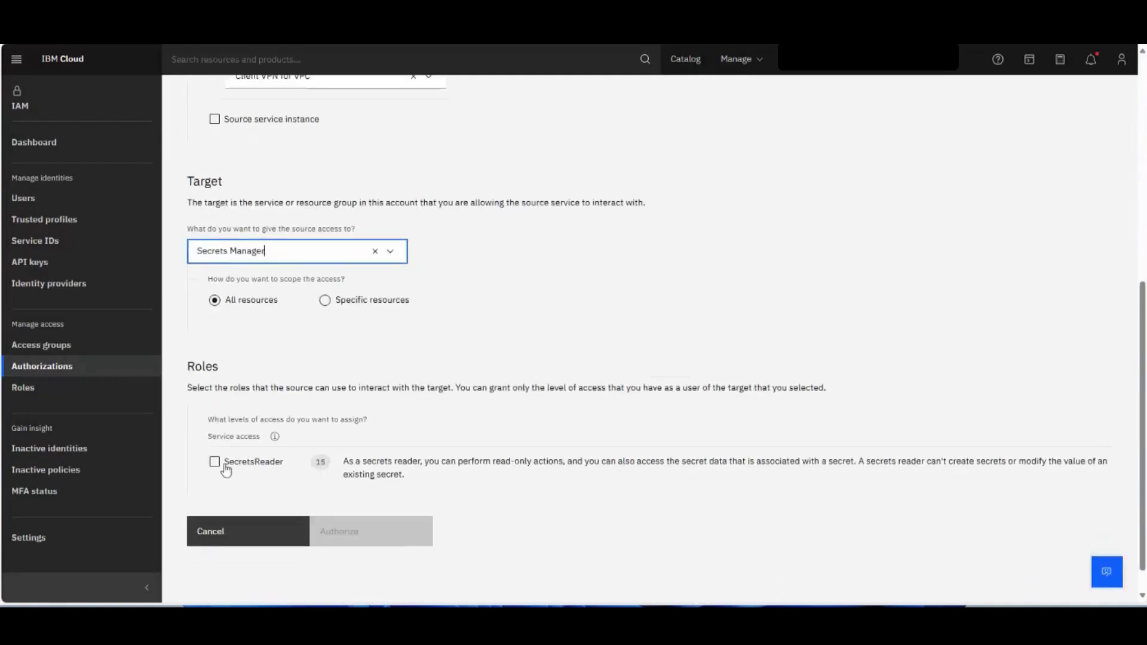
{"action": "left_click", "coordinate": [214, 464]}
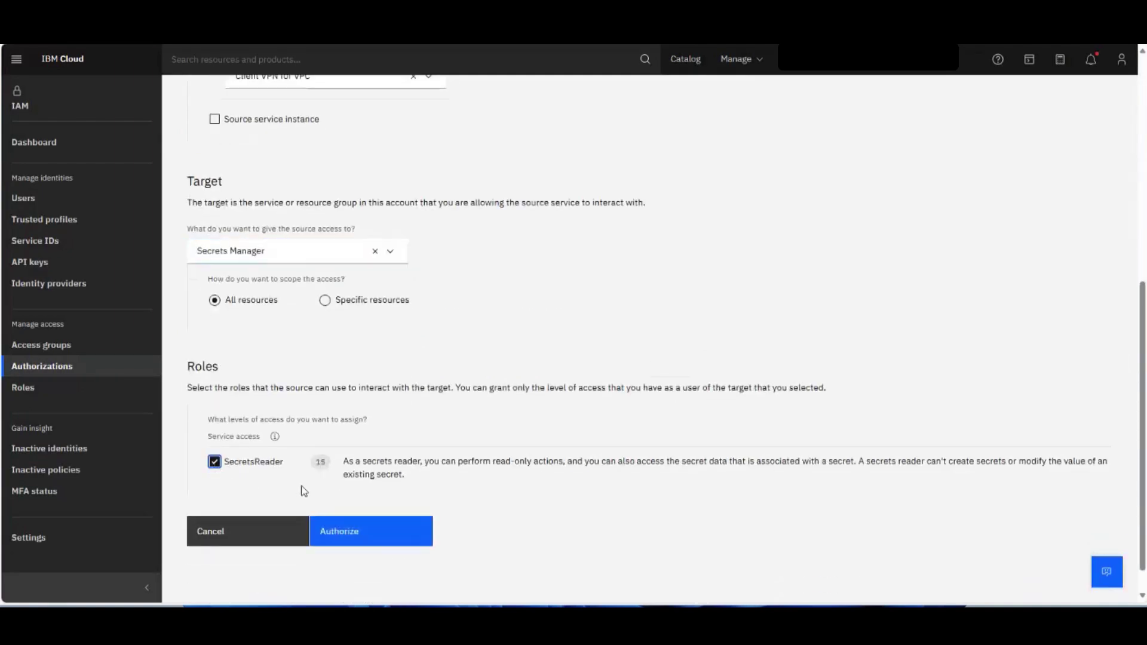
{"action": "left_click", "coordinate": [343, 538]}
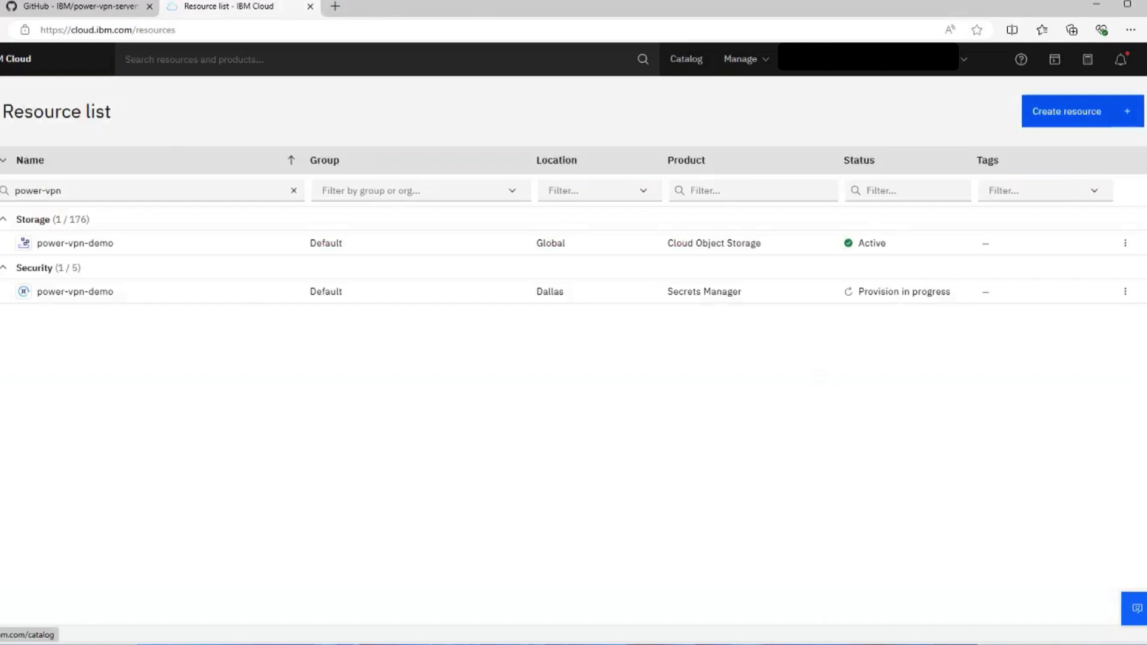
Refresh the resource list to check the provisioning status of the power-vpn-demo services.
{"action": "key", "text": "F5"}
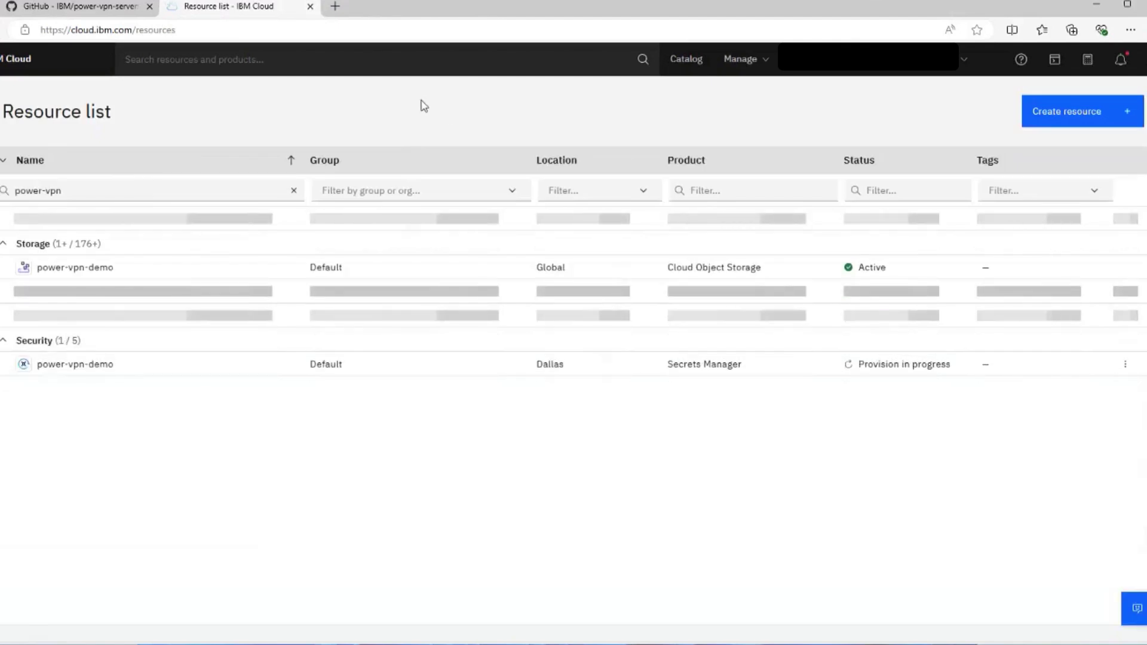
Open openvpn.net/client in a new tab and download OpenVPN Connect for Windows.
{"action": "left_click", "coordinate": [335, 9]}
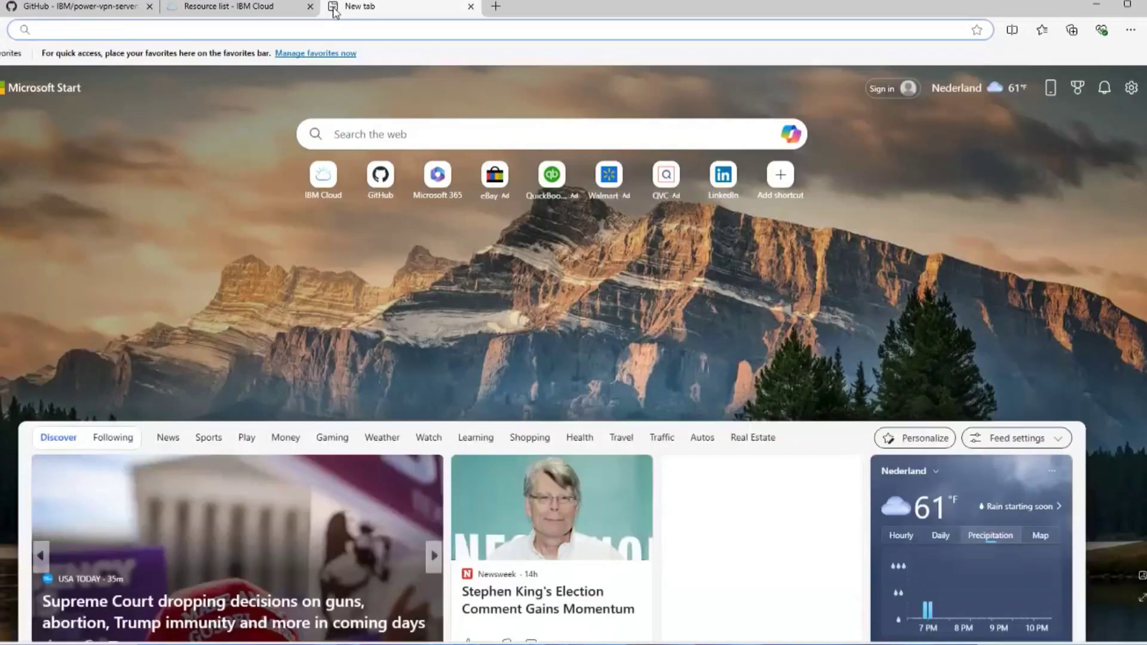
{"action": "type", "text": "openvpn.net/client"}
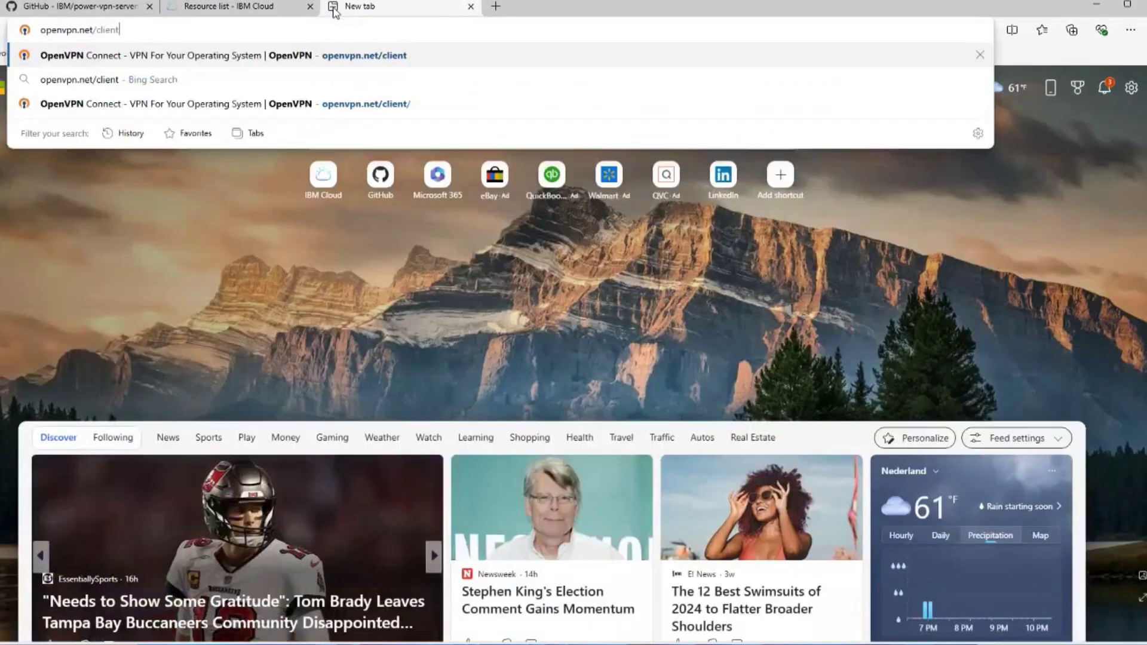
{"action": "key", "text": "Return"}
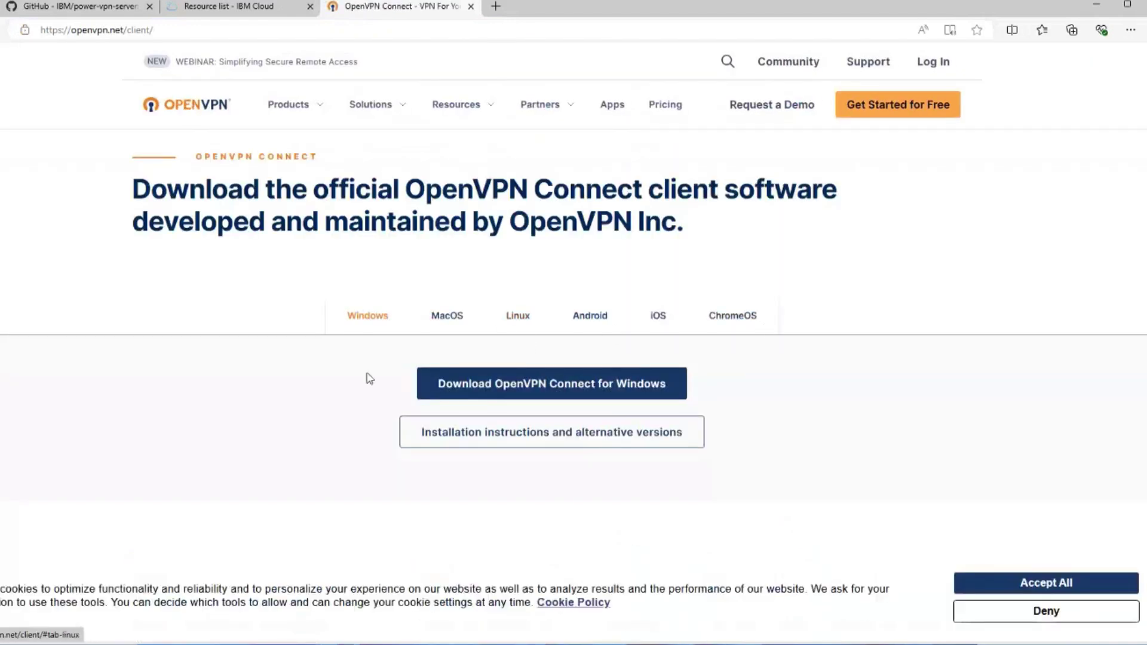
{"action": "left_click", "coordinate": [546, 396]}
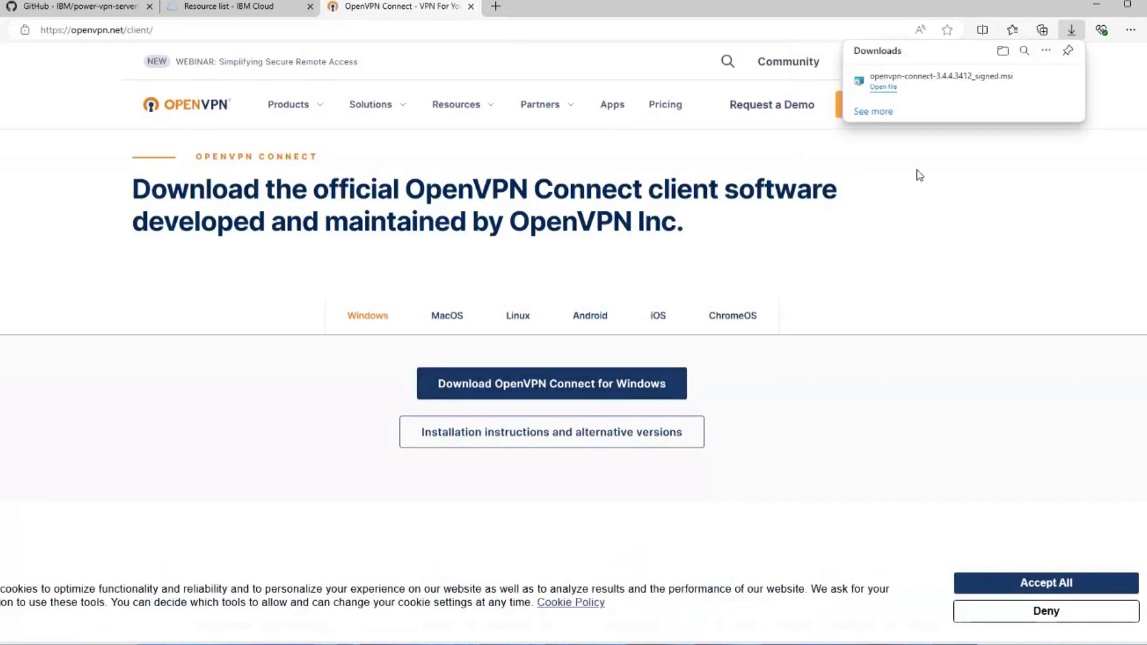
Run the downloaded openvpn-connect-3.4.4.3412_signed.msi installer and complete the OpenVPN Connect setup wizard.
{"action": "left_click", "coordinate": [883, 87]}
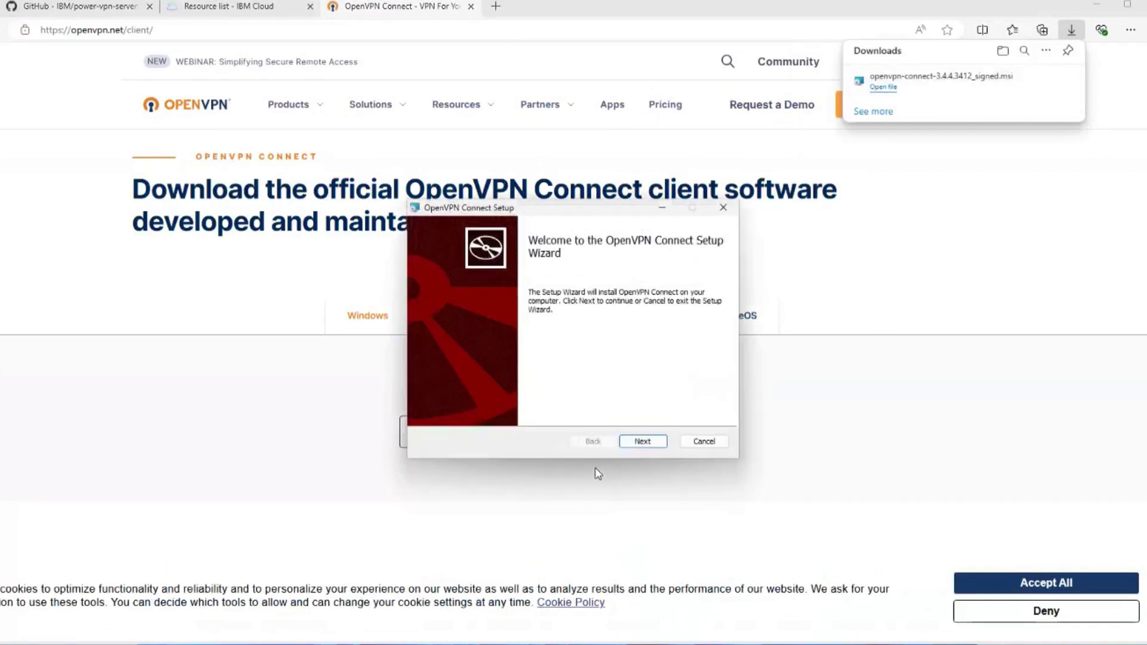
{"action": "left_click", "coordinate": [640, 443]}
{"action": "left_click", "coordinate": [540, 411]}
{"action": "left_click", "coordinate": [647, 441]}
{"action": "left_click", "coordinate": [649, 442]}
{"action": "left_click", "coordinate": [651, 443]}
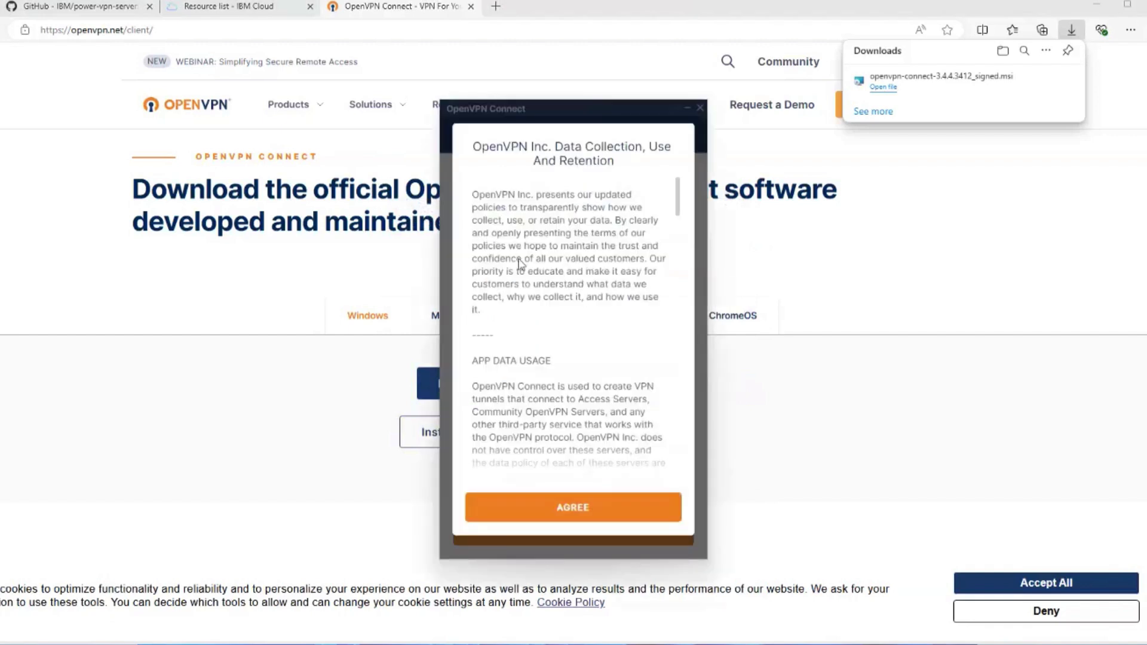
Agree to OpenVPN's data collection policy, and close OpenVPN Connect and the OpenVPN download page.
{"action": "left_click", "coordinate": [567, 517]}
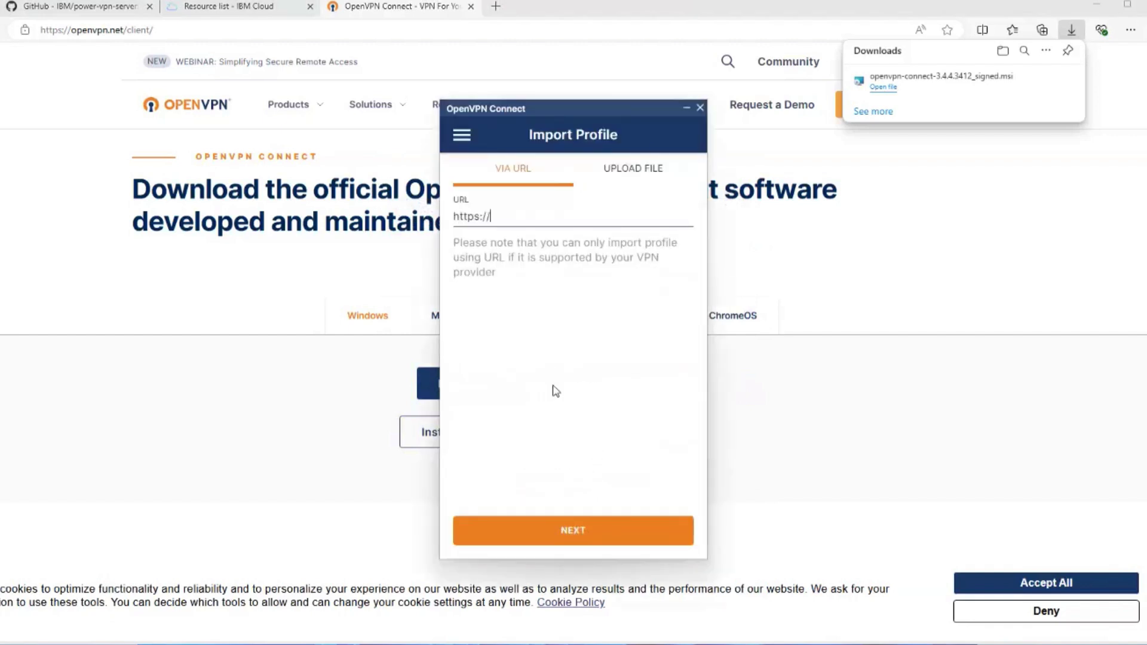
{"action": "left_click", "coordinate": [701, 108]}
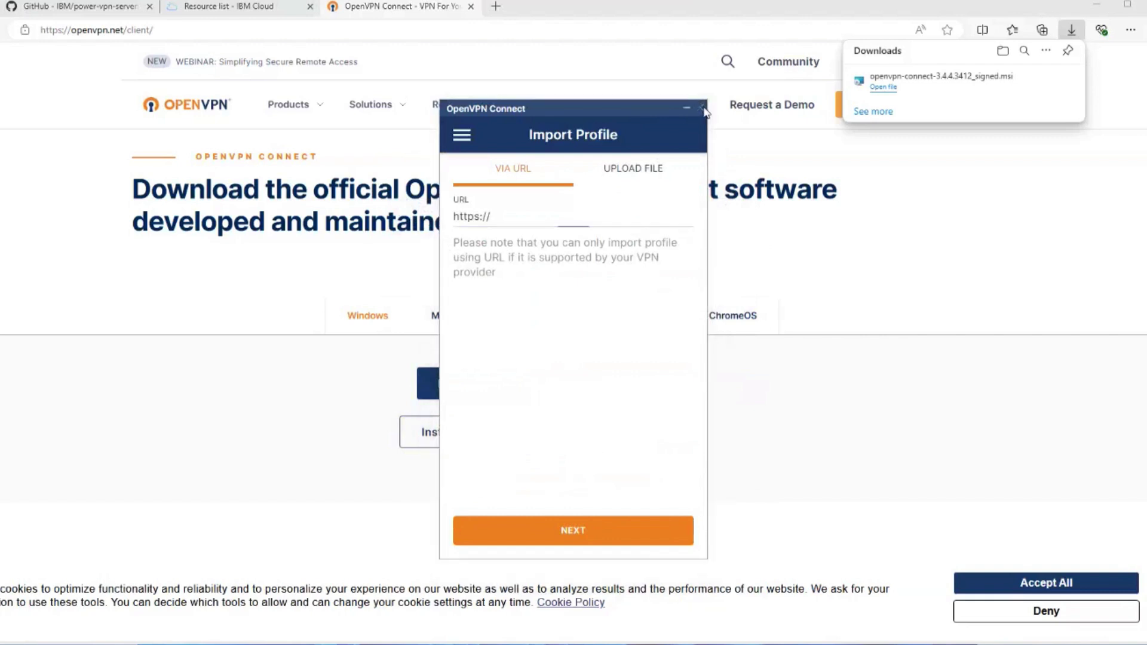
{"action": "left_click", "coordinate": [470, 7]}
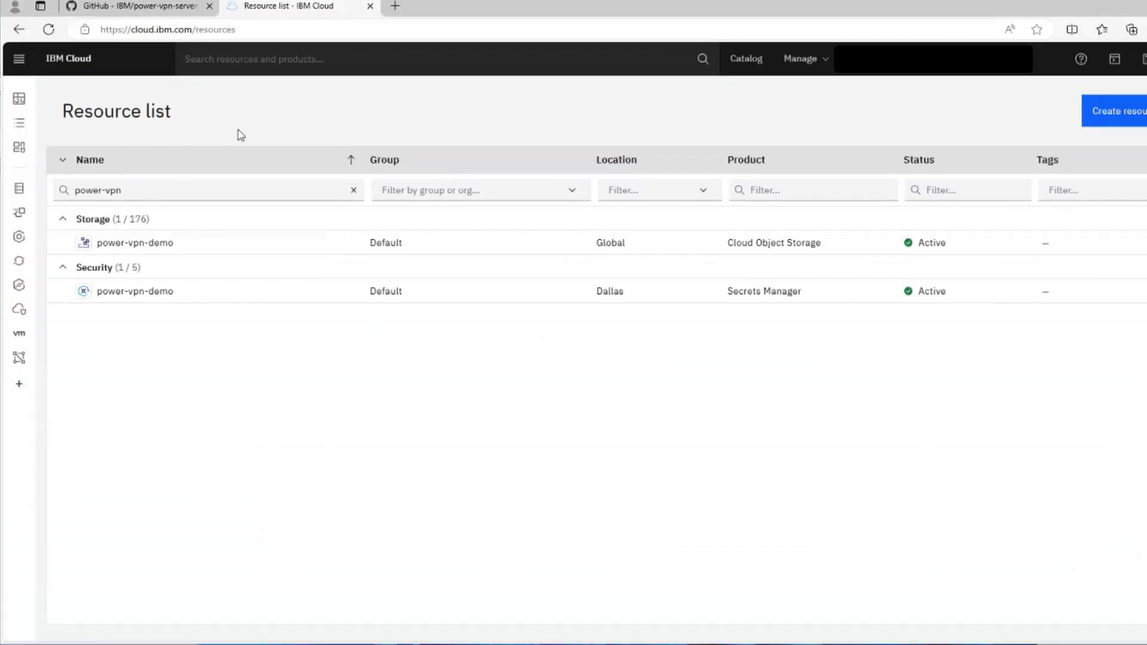
Go to the Schematics overview in IBM Cloud and start creating a workspace.
{"action": "left_click", "coordinate": [17, 60]}
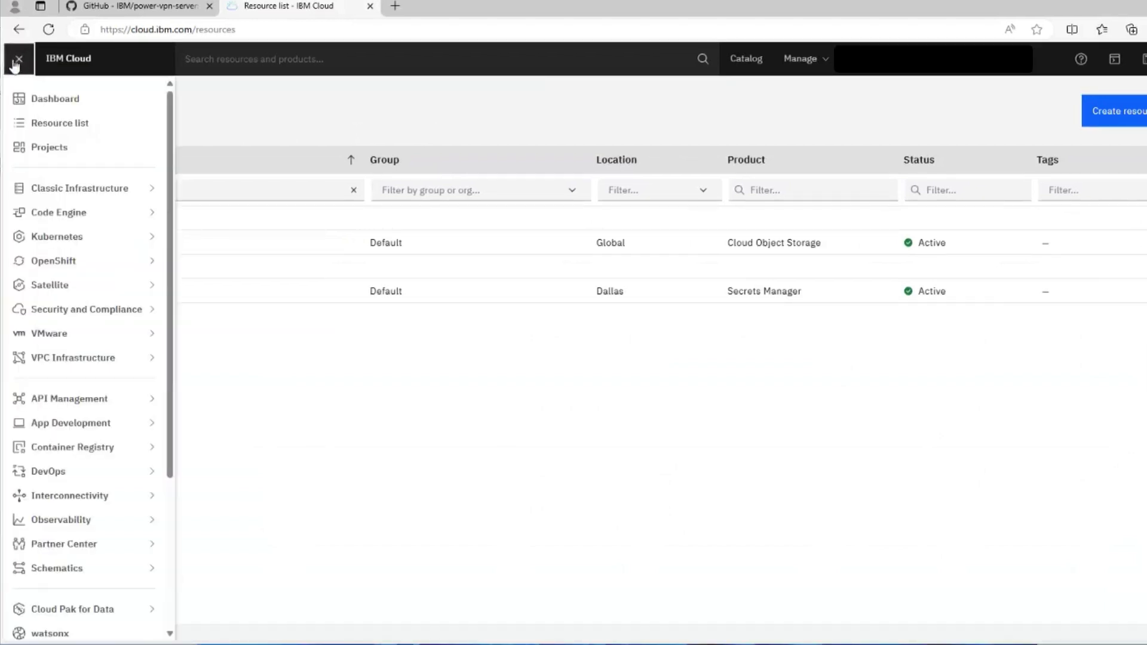
{"action": "mouse_move", "coordinate": [72, 571]}
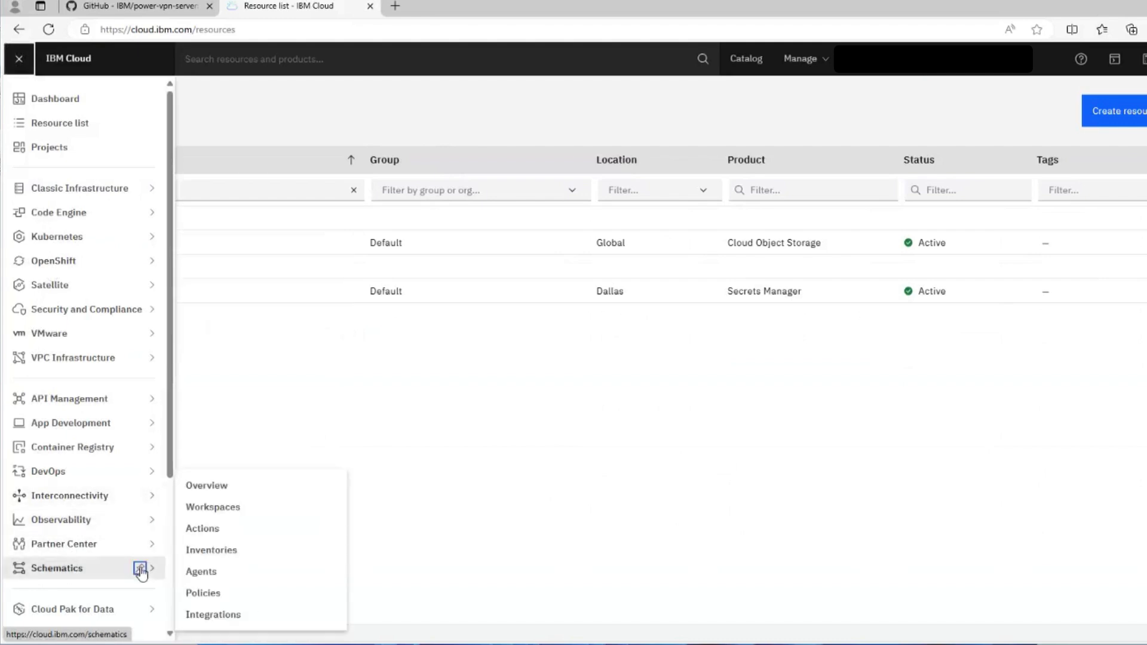
{"action": "left_click", "coordinate": [208, 486]}
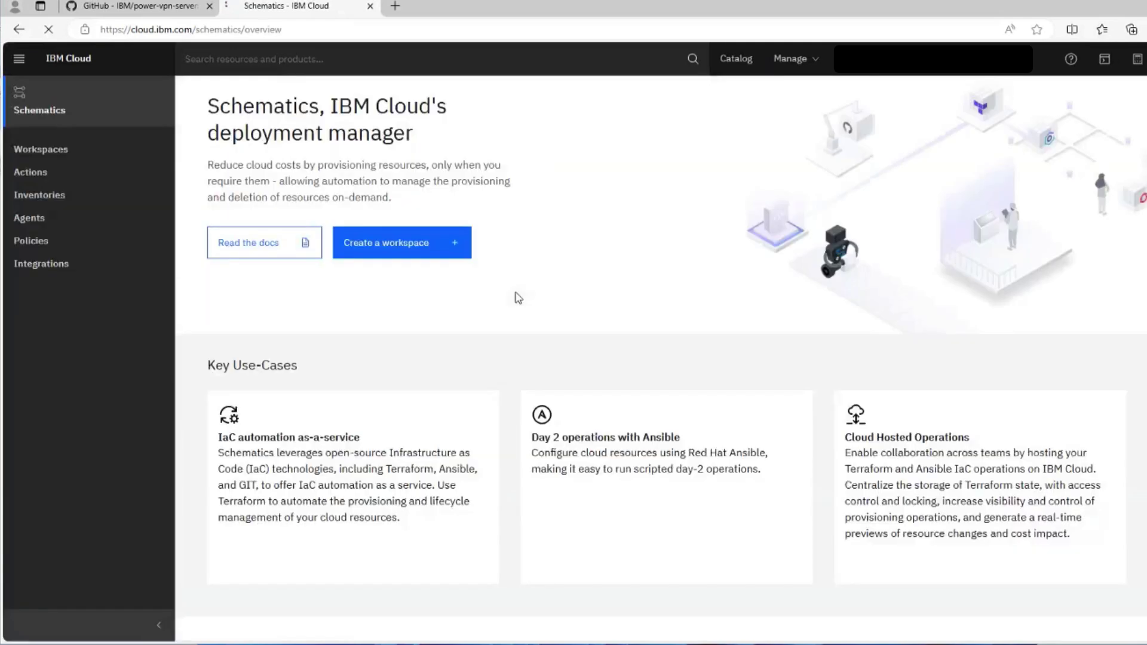
{"action": "left_click", "coordinate": [445, 256]}
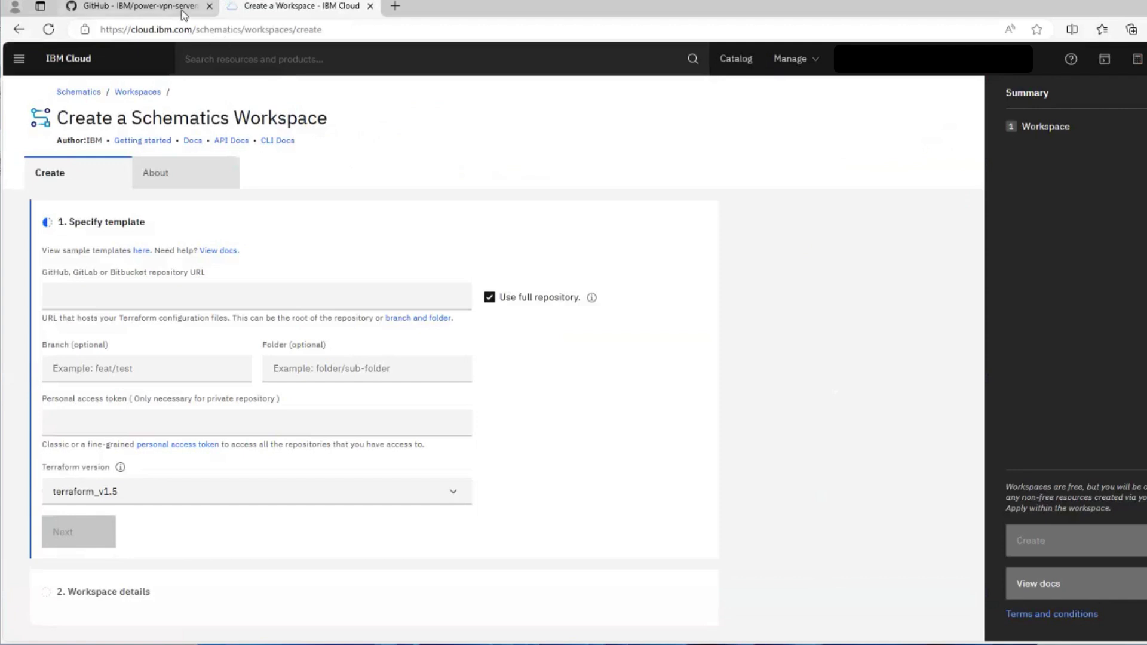
Copy the power-vpn-server GitHub page's address and paste it as the workspace template's repository URL.
{"action": "left_click", "coordinate": [182, 15]}
{"action": "left_click", "coordinate": [185, 29]}
{"action": "right_click", "coordinate": [186, 29]}
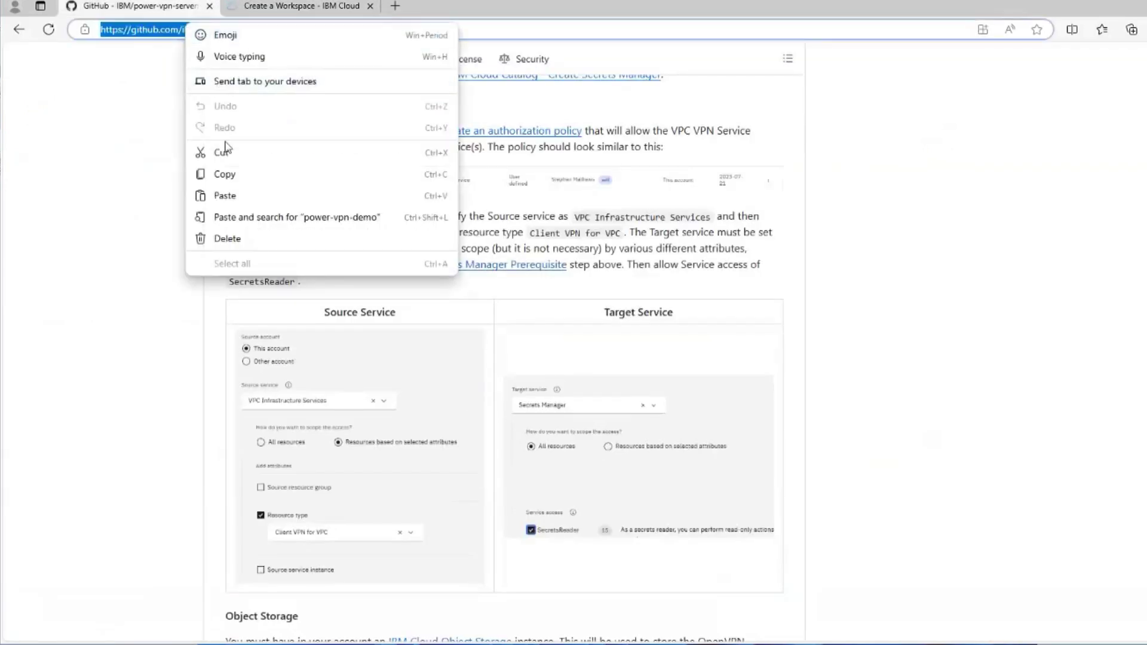
{"action": "left_click", "coordinate": [213, 179]}
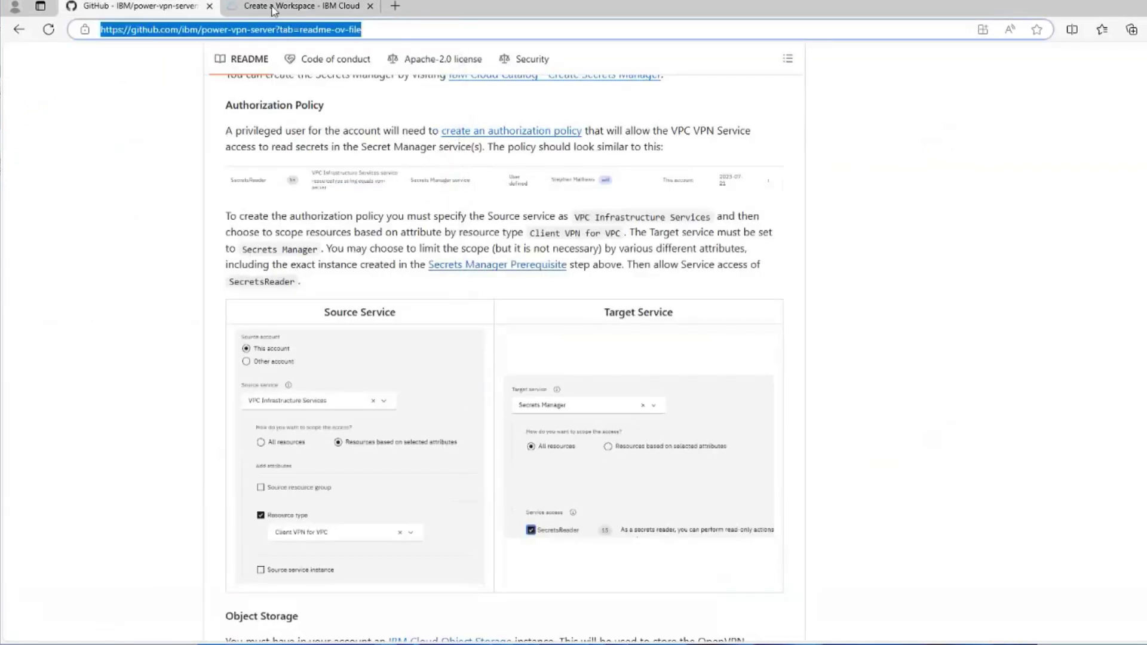
{"action": "left_click", "coordinate": [272, 11]}
{"action": "left_click", "coordinate": [157, 297]}
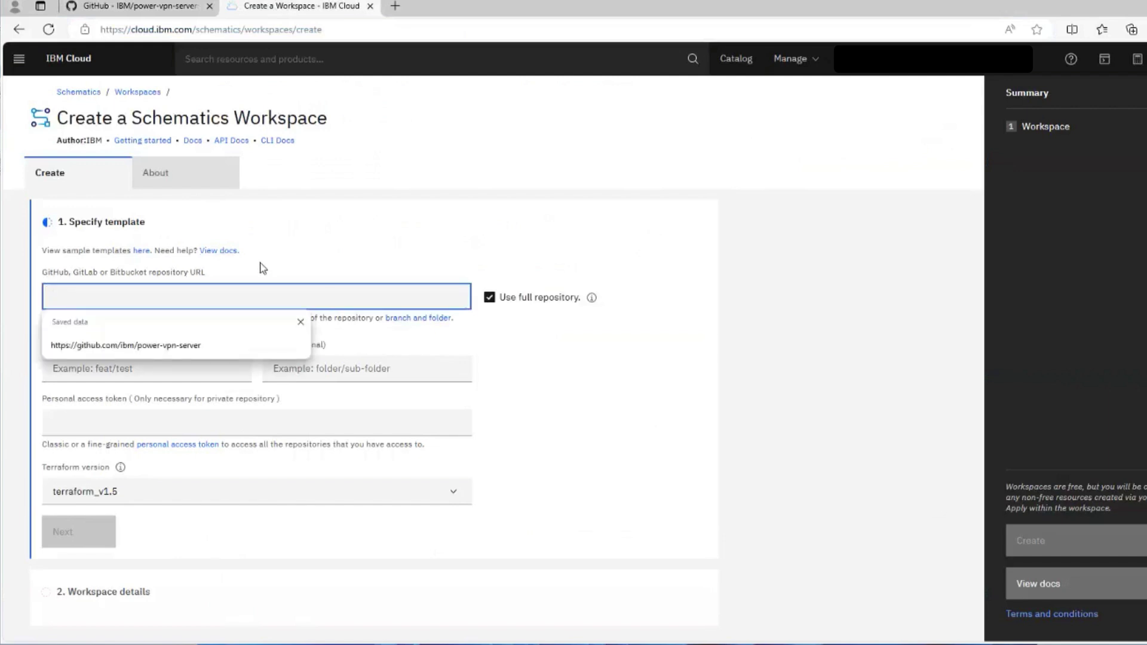
{"action": "key", "text": "ctrl+v"}
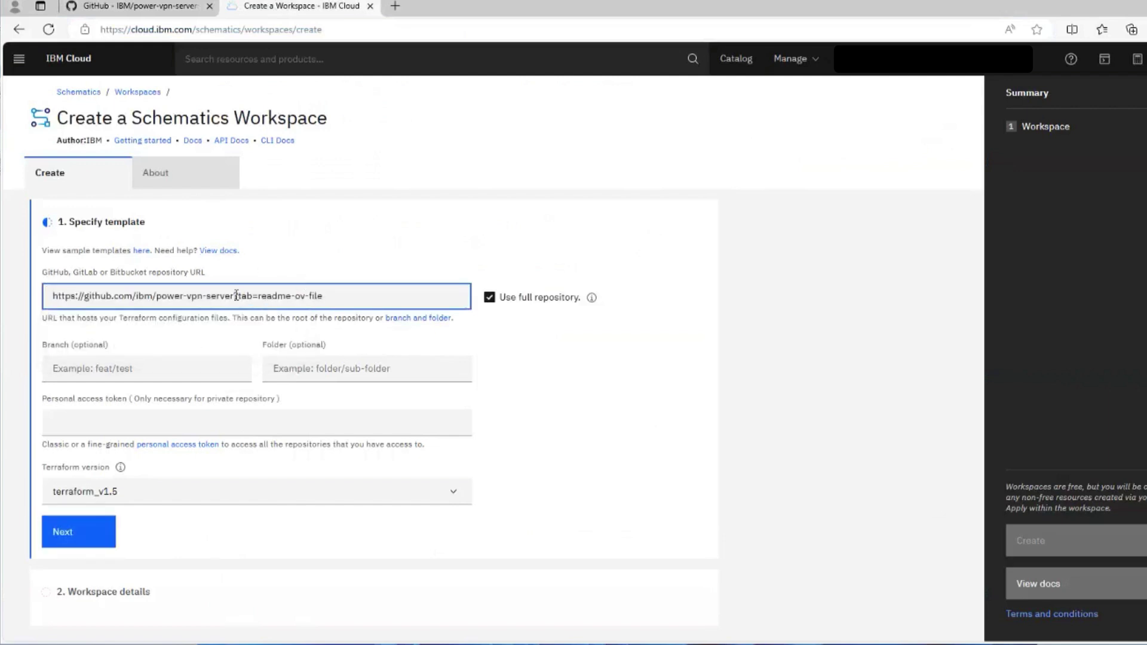
{"action": "left_click", "coordinate": [324, 298], "text": "shift"}
{"action": "key", "text": "BackSpace"}
{"action": "left_click", "coordinate": [387, 223]}
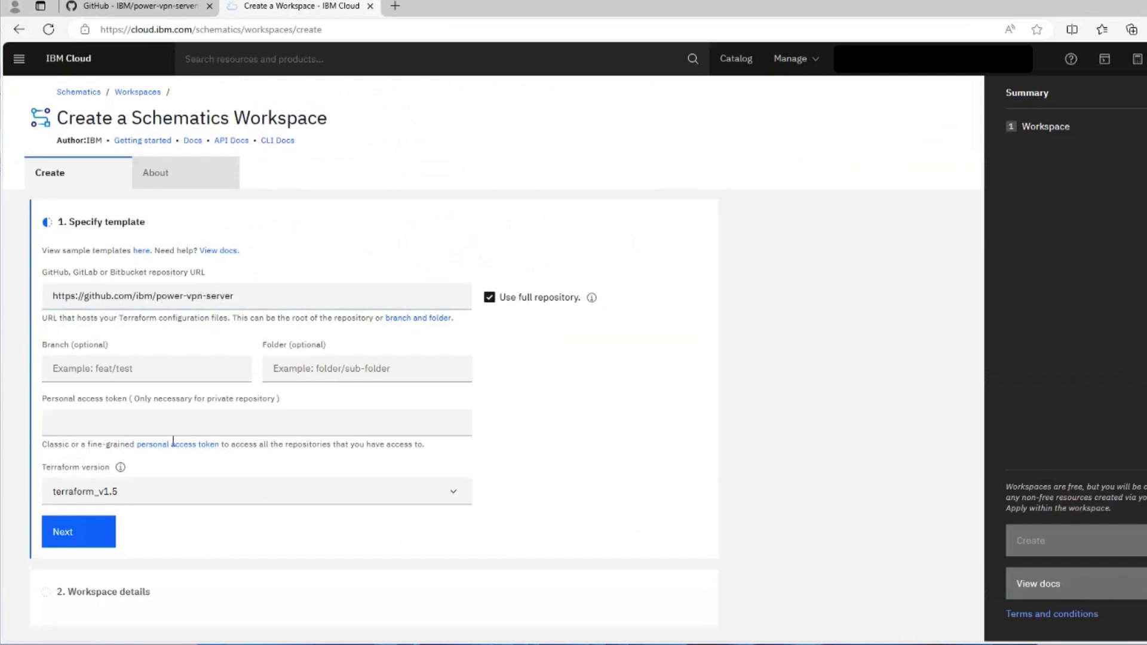
{"action": "left_click", "coordinate": [102, 545]}
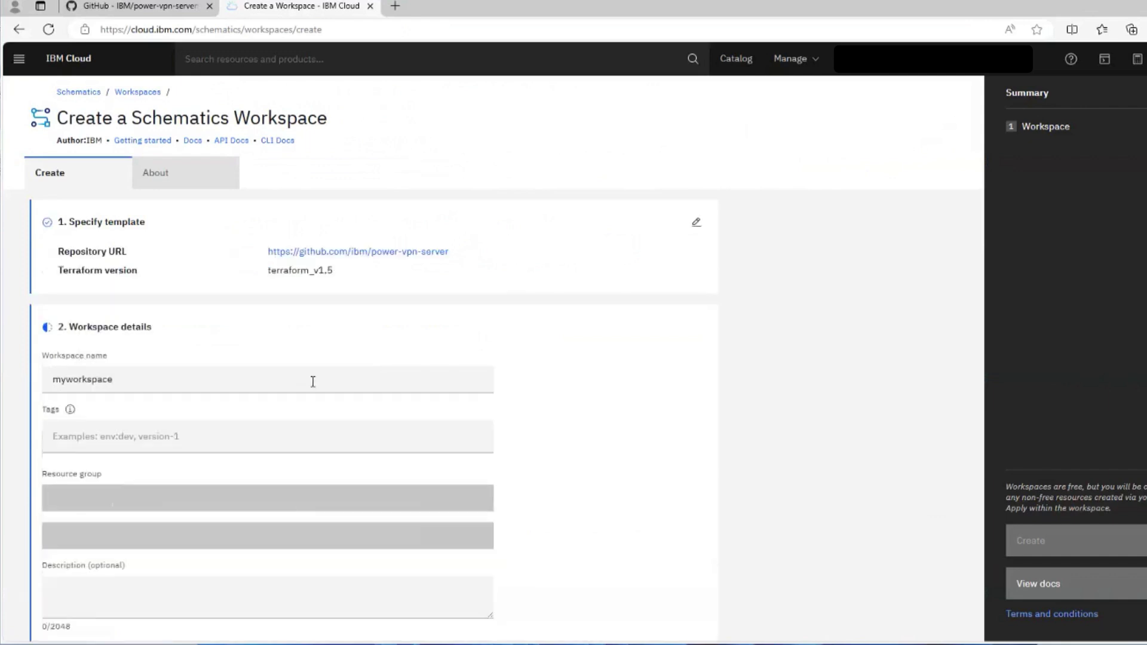
Name the workspace power-vpn-demo, keep the Default resource group and North America location, and create it.
{"action": "triple_click", "coordinate": [312, 382]}
{"action": "type", "text": "power-vpn-demo"}
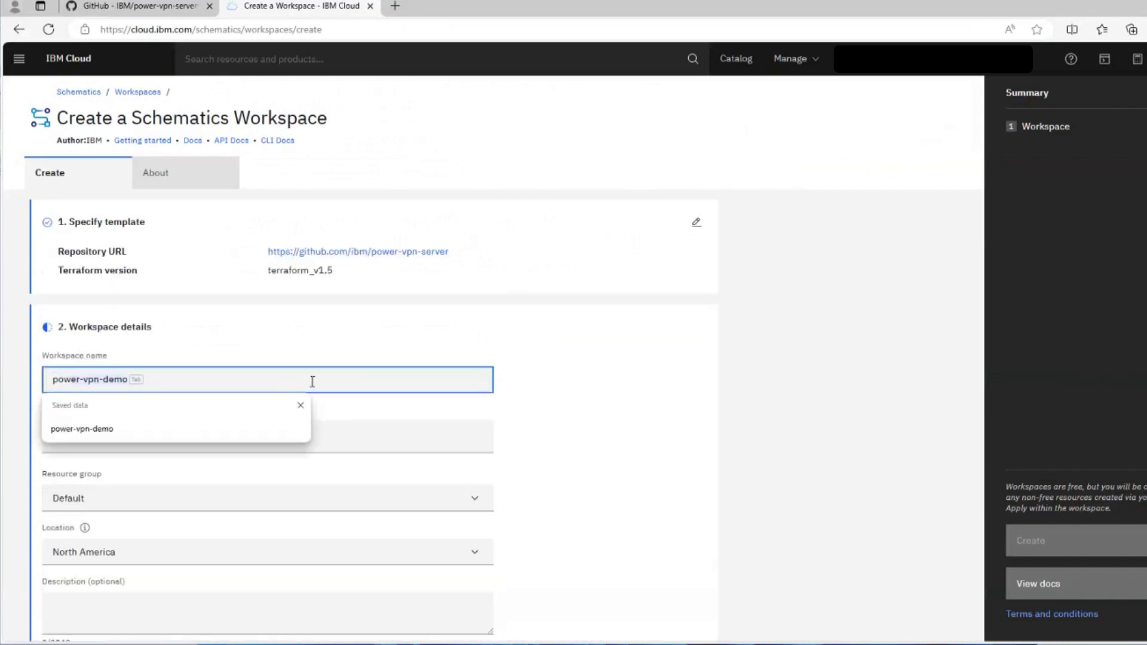
{"action": "key", "text": "Tab"}
{"action": "left_click", "coordinate": [445, 339]}
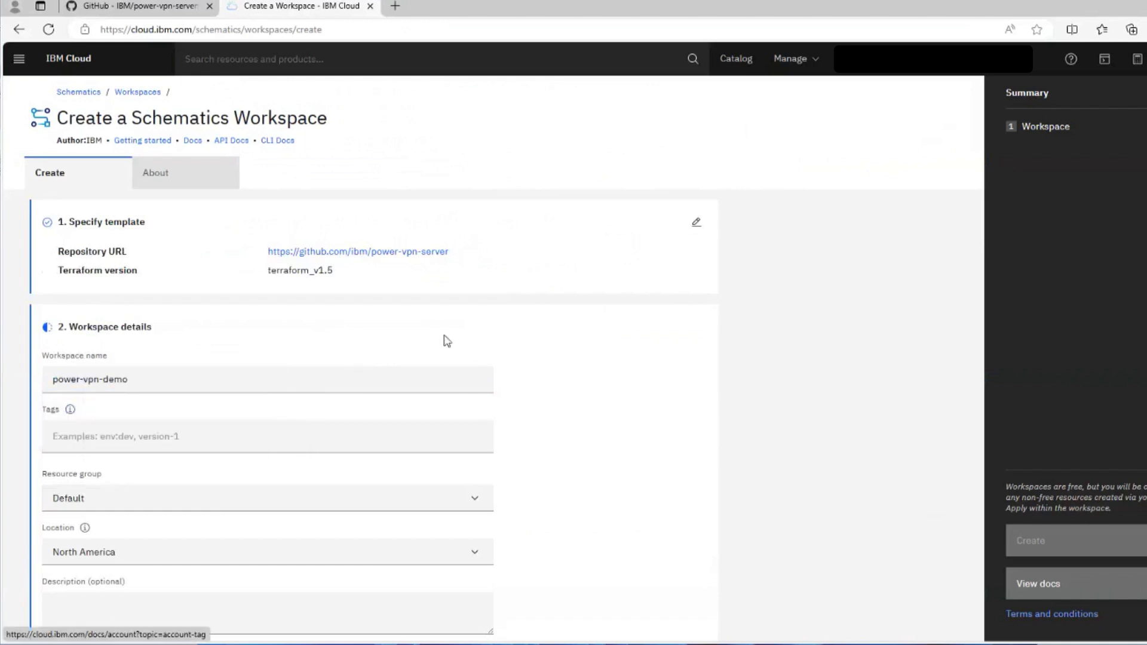
{"action": "scroll", "coordinate": [465, 344], "scroll_direction": "down", "scroll_amount": 2}
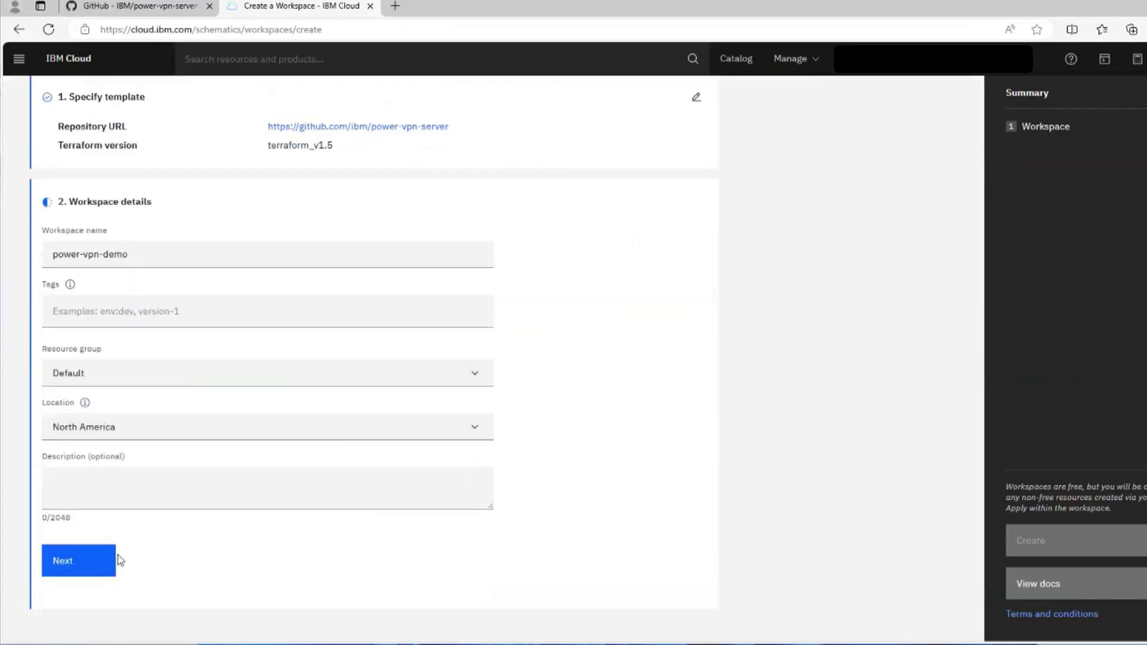
{"action": "left_click", "coordinate": [95, 565]}
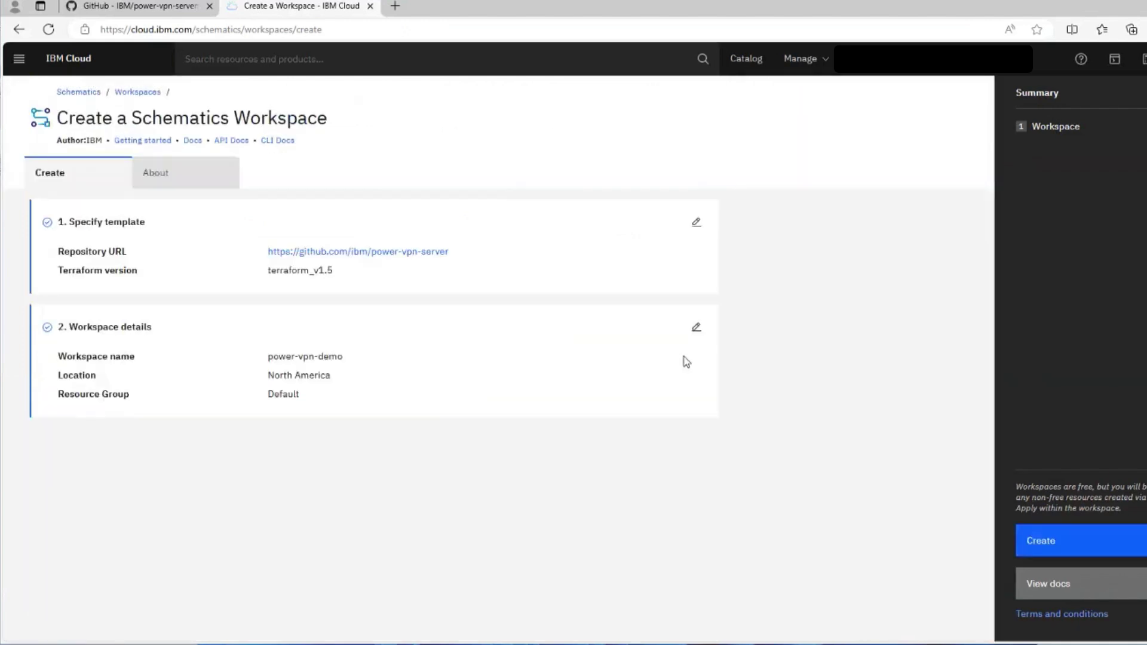
{"action": "left_click", "coordinate": [1042, 542]}
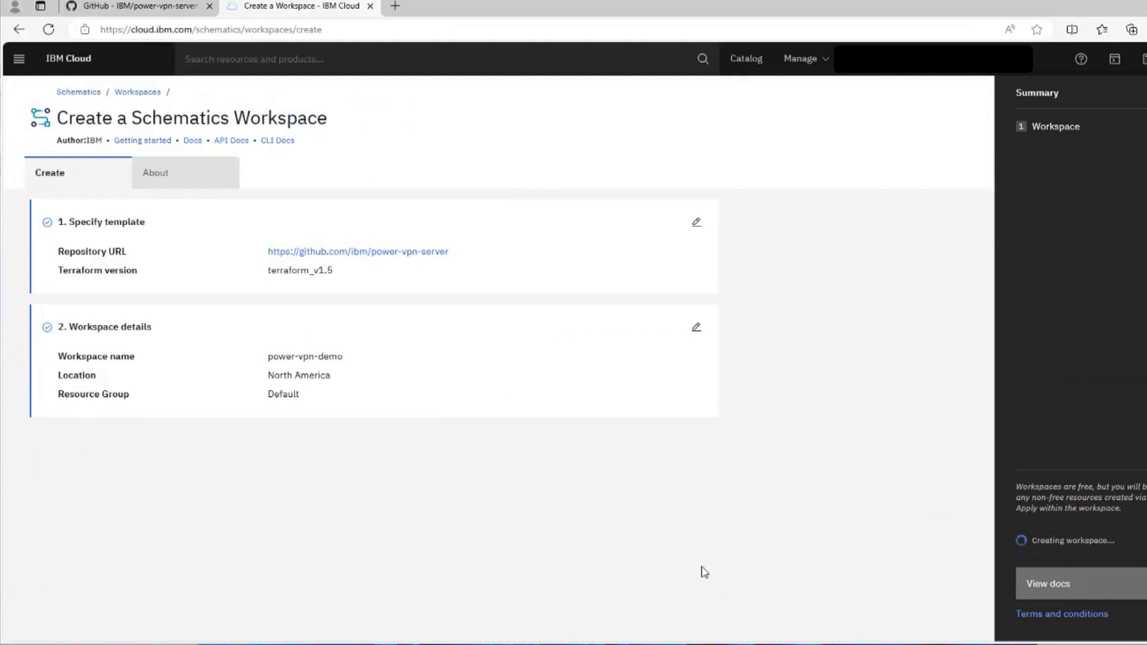
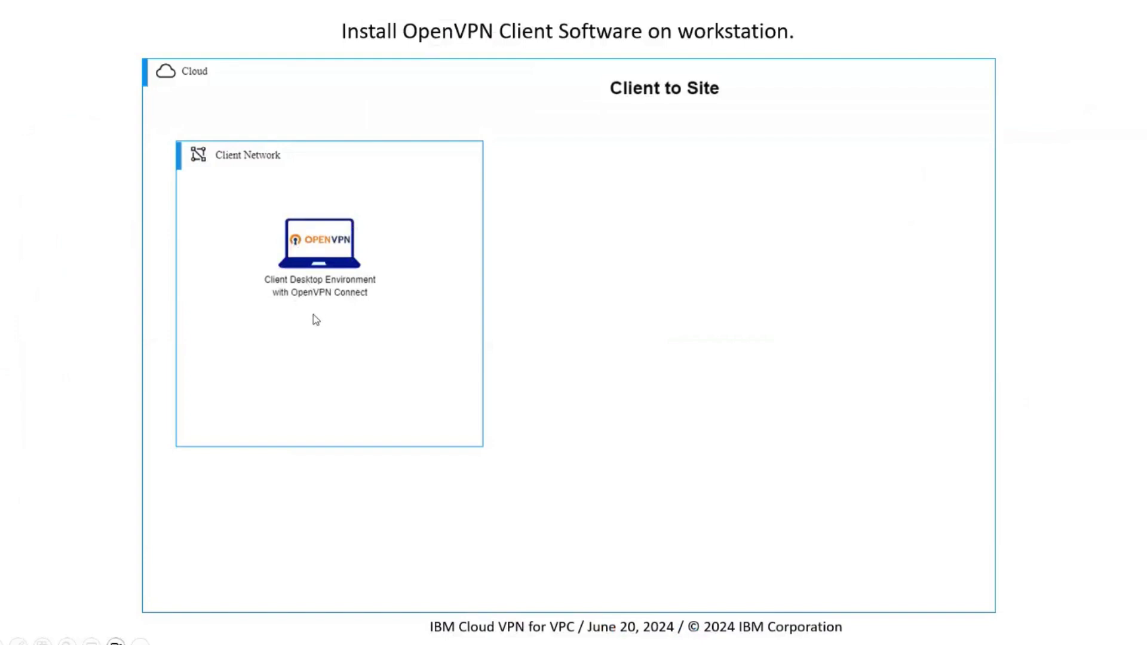
{"action": "key", "text": "Right"}
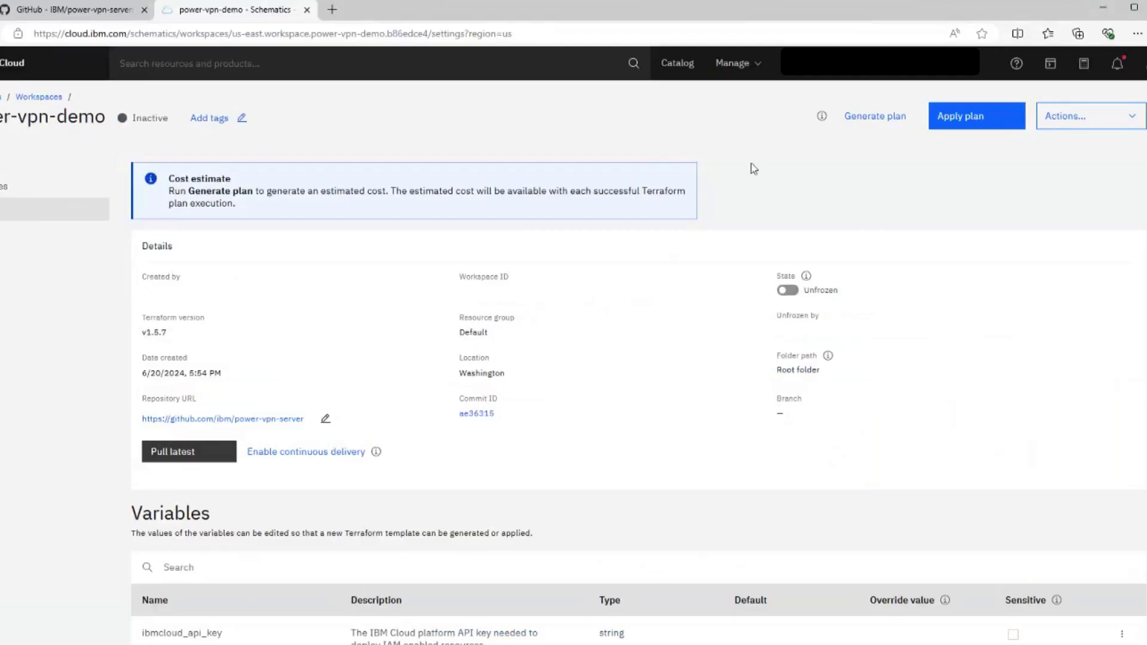
Look through the power-vpn-demo workspace's Terraform variables, from ibmcloud_api_key down to the optional per_override.
{"action": "scroll", "coordinate": [721, 217], "scroll_direction": "down", "scroll_amount": 3}
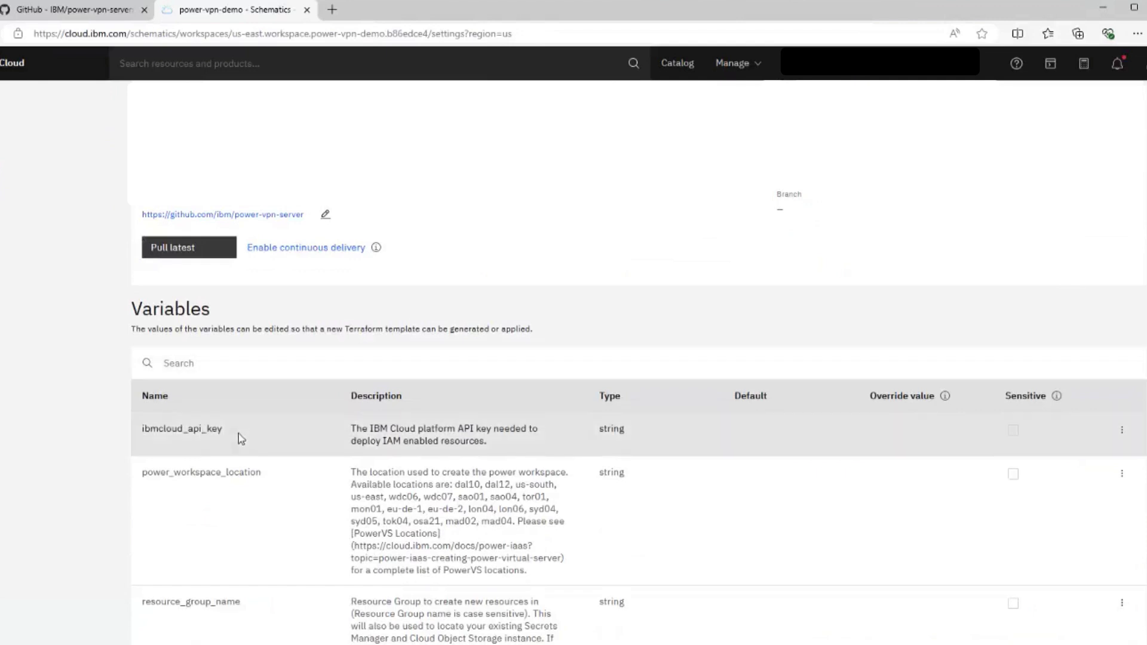
{"action": "scroll", "coordinate": [109, 512], "scroll_direction": "down", "scroll_amount": 2}
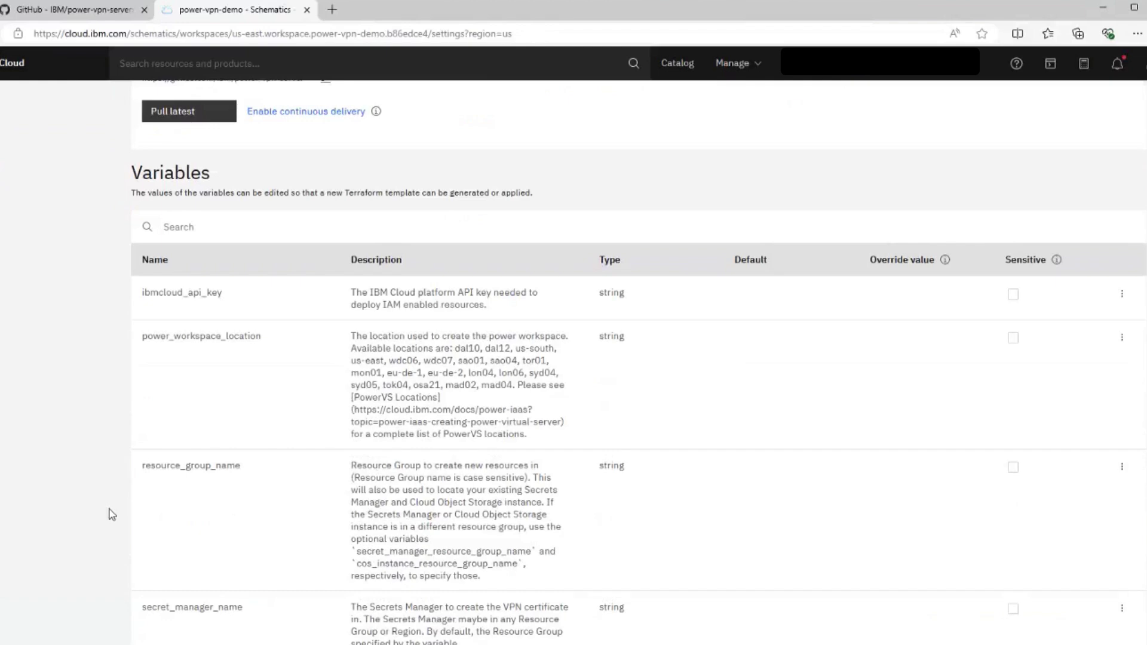
{"action": "scroll", "coordinate": [108, 512], "scroll_direction": "down", "scroll_amount": 7}
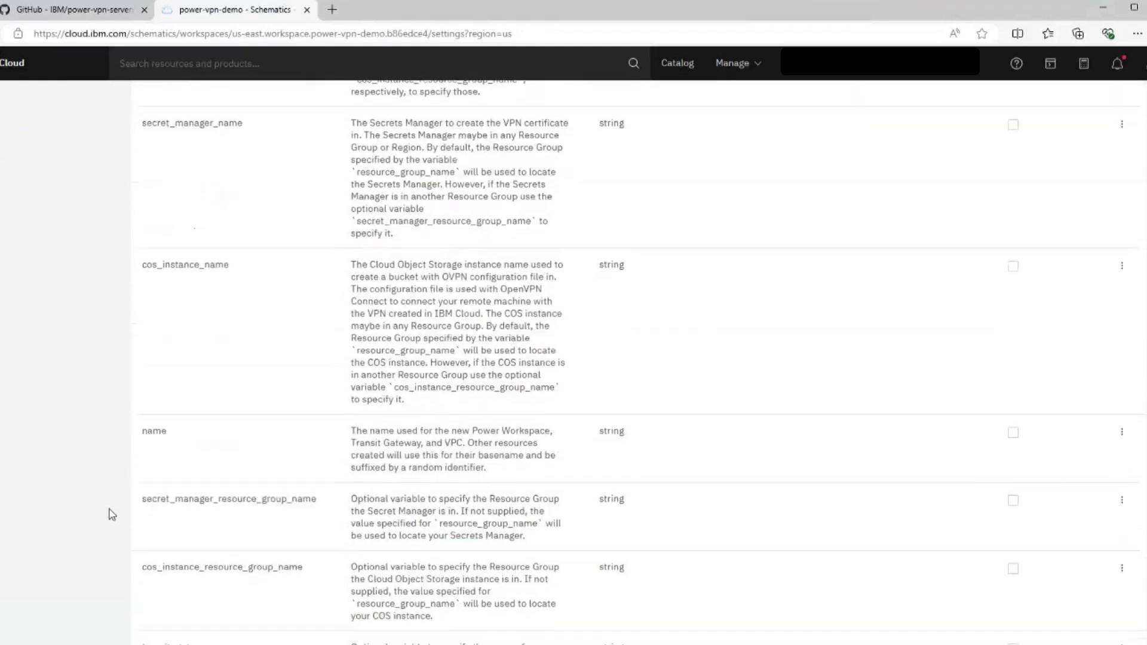
{"action": "scroll", "coordinate": [112, 515], "scroll_direction": "down", "scroll_amount": 5}
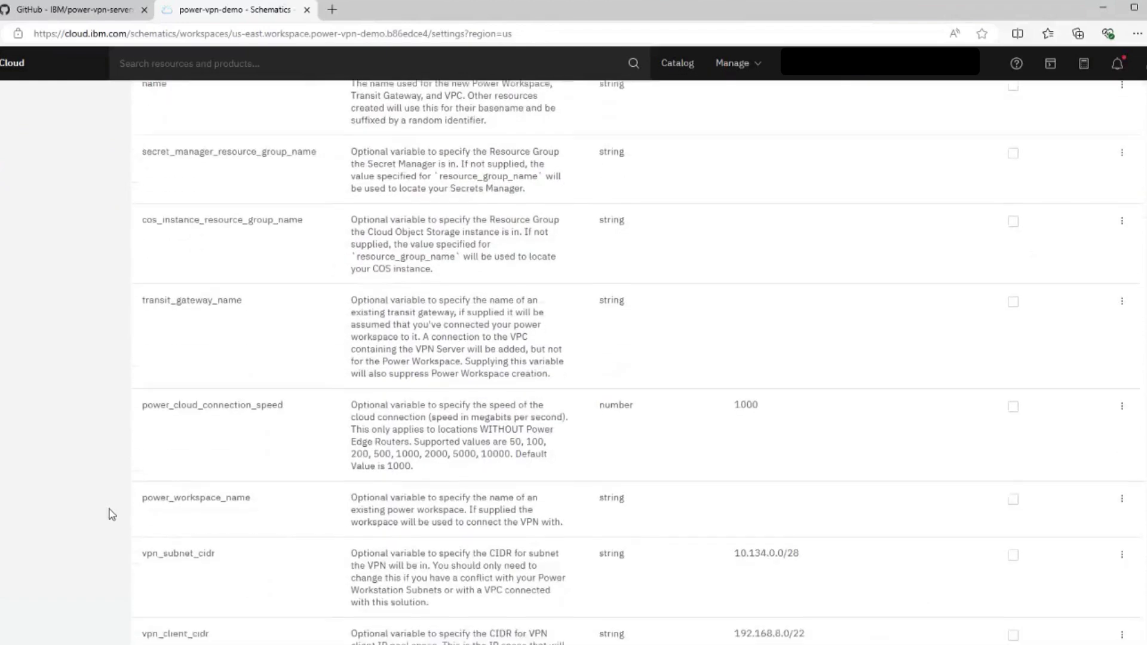
{"action": "scroll", "coordinate": [112, 515], "scroll_direction": "down", "scroll_amount": 3}
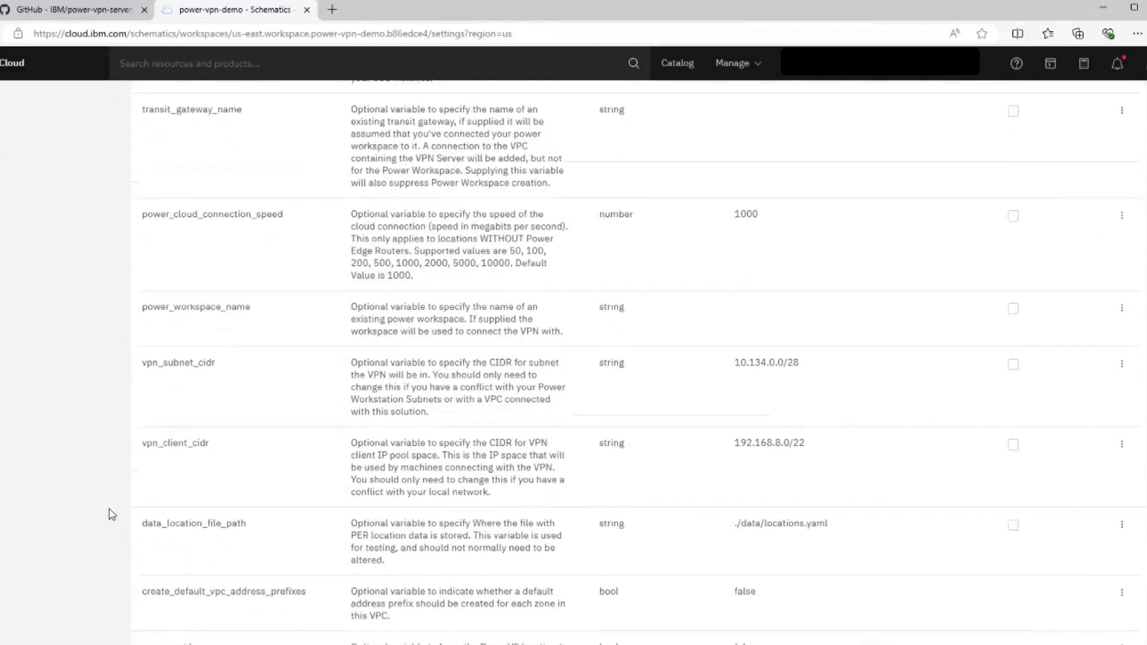
{"action": "scroll", "coordinate": [111, 515], "scroll_direction": "down", "scroll_amount": 2}
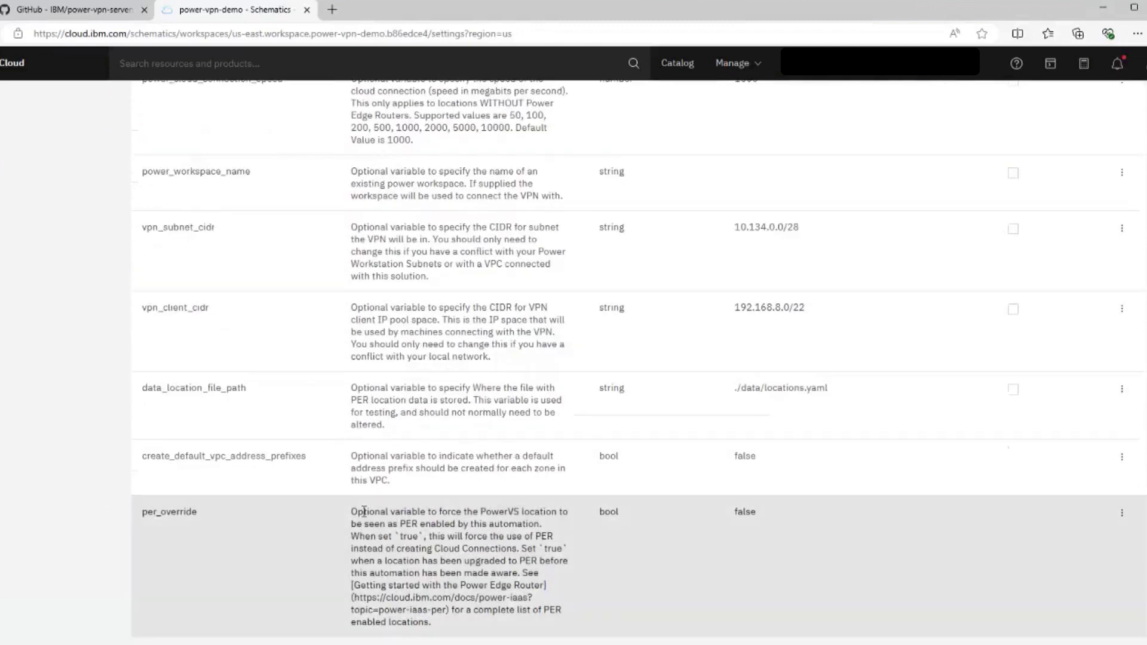
{"action": "double_click", "coordinate": [364, 511]}
{"action": "double_click", "coordinate": [364, 454]}
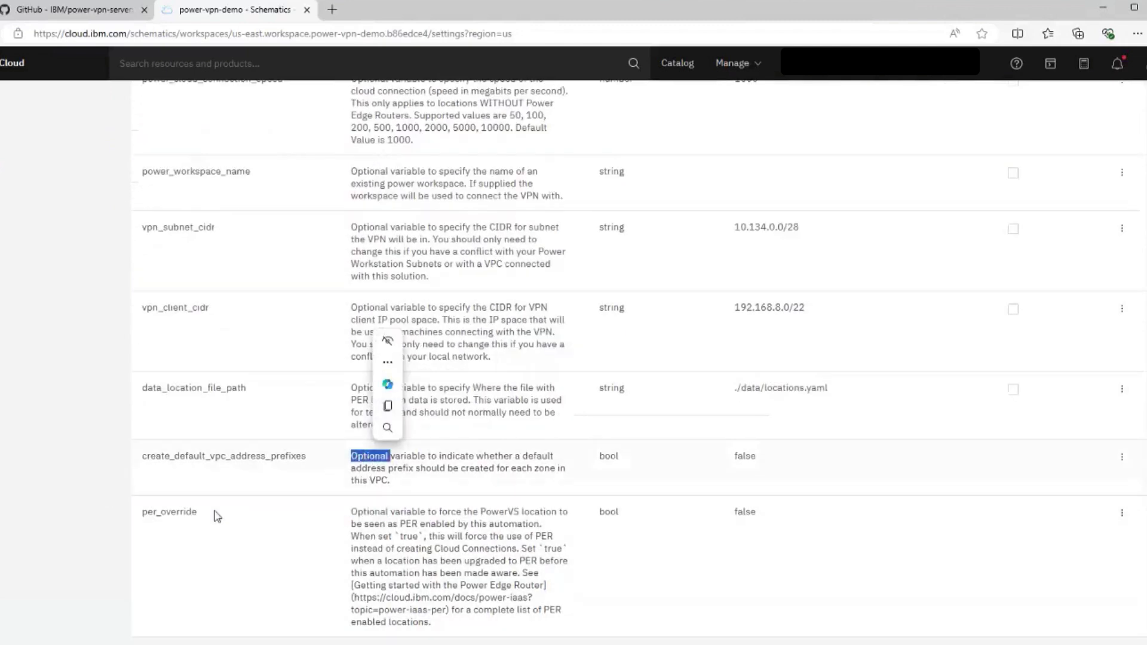
{"action": "left_click", "coordinate": [102, 561]}
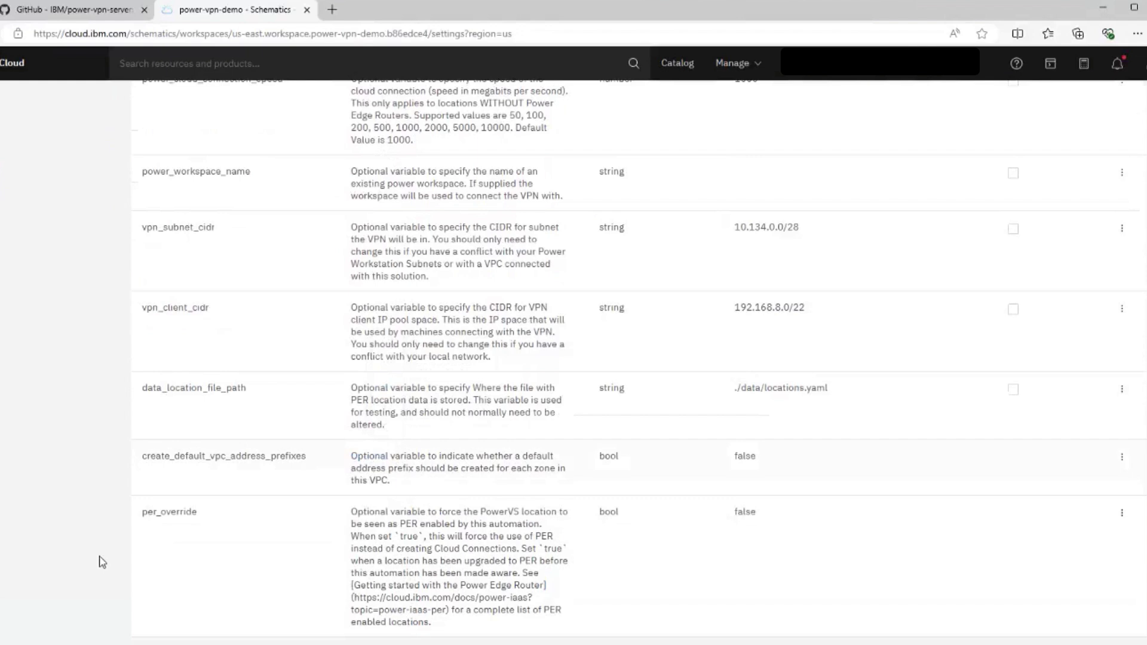
{"action": "scroll", "coordinate": [289, 454], "scroll_direction": "up", "scroll_amount": 1}
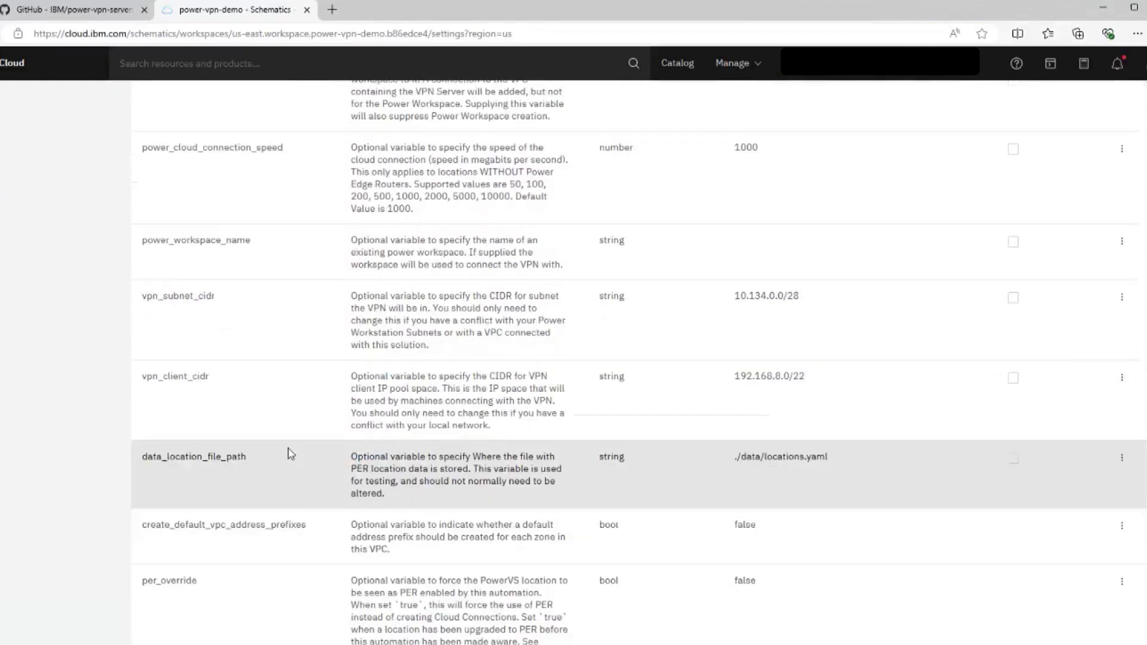
{"action": "scroll", "coordinate": [290, 454], "scroll_direction": "up", "scroll_amount": 1}
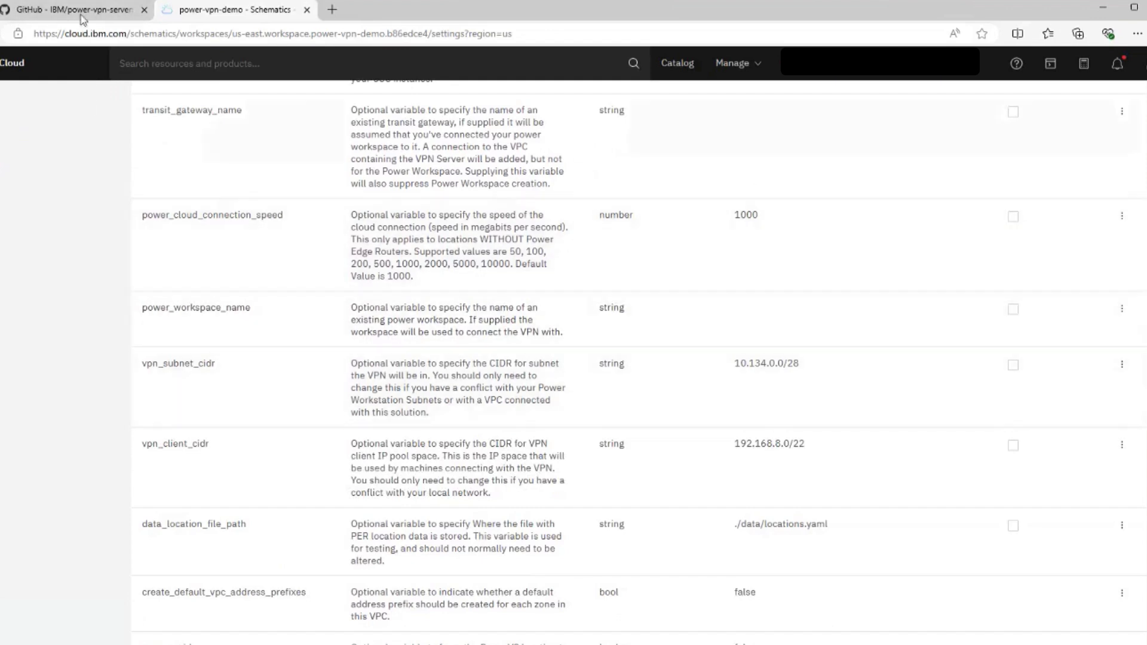
Check the Inputs section of the power-vpn-server README on GitHub and return to the Schematics workspace.
{"action": "left_click", "coordinate": [81, 15]}
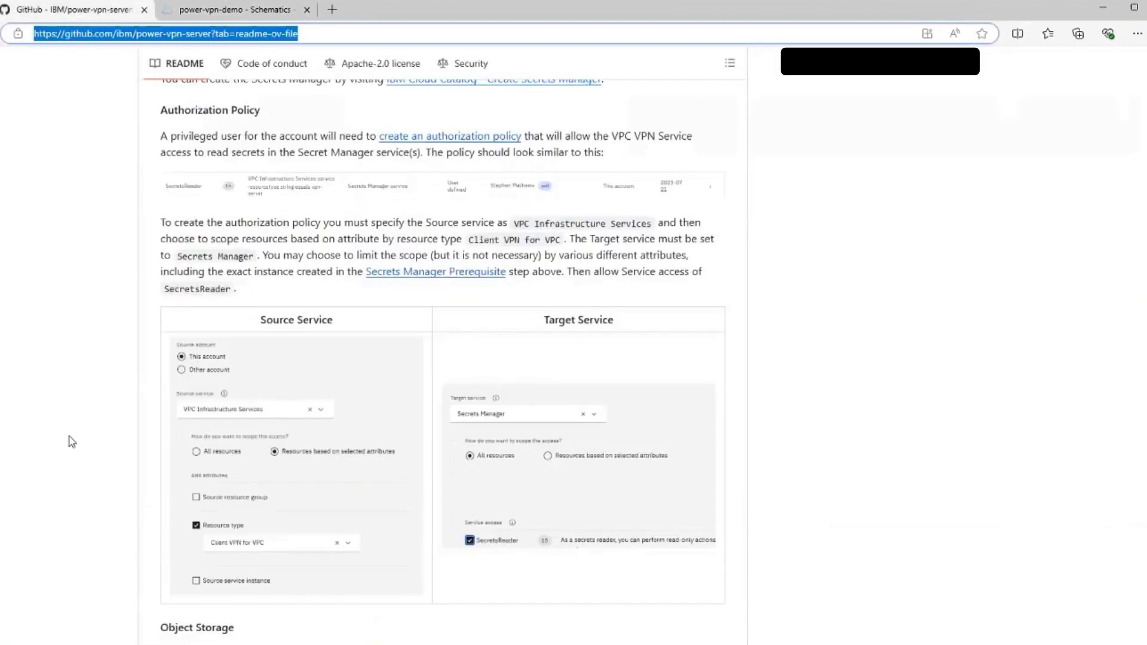
{"action": "scroll", "coordinate": [72, 325], "scroll_direction": "down", "scroll_amount": 15}
{"action": "scroll", "coordinate": [71, 325], "scroll_direction": "up", "scroll_amount": 8}
{"action": "scroll", "coordinate": [75, 324], "scroll_direction": "down", "scroll_amount": 2}
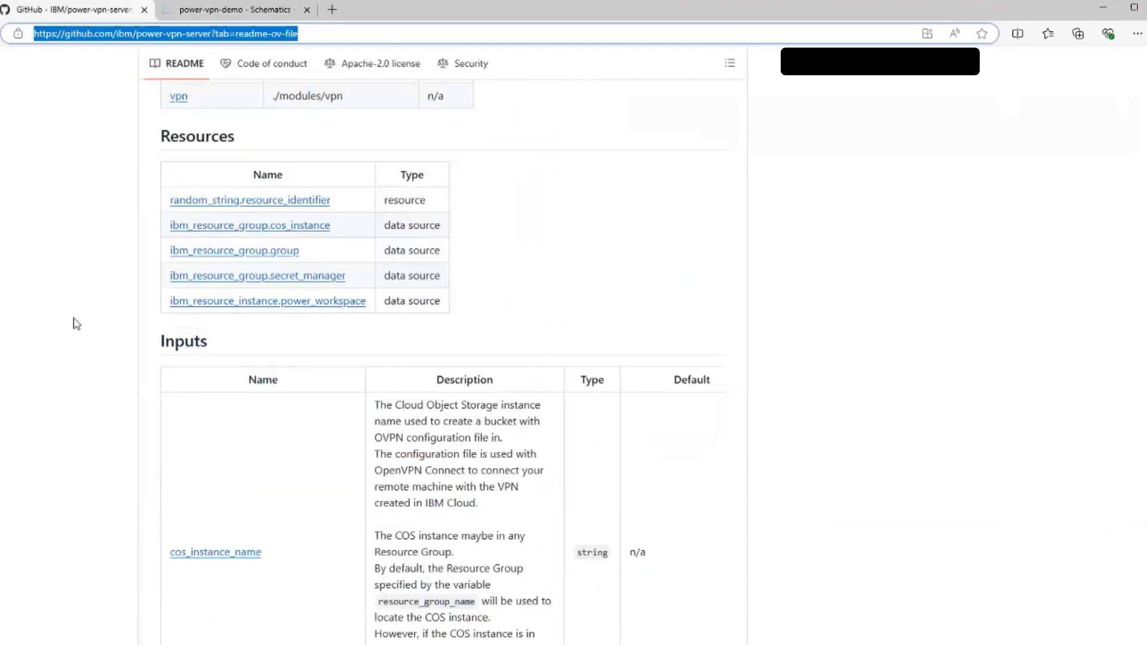
{"action": "left_click", "coordinate": [248, 16]}
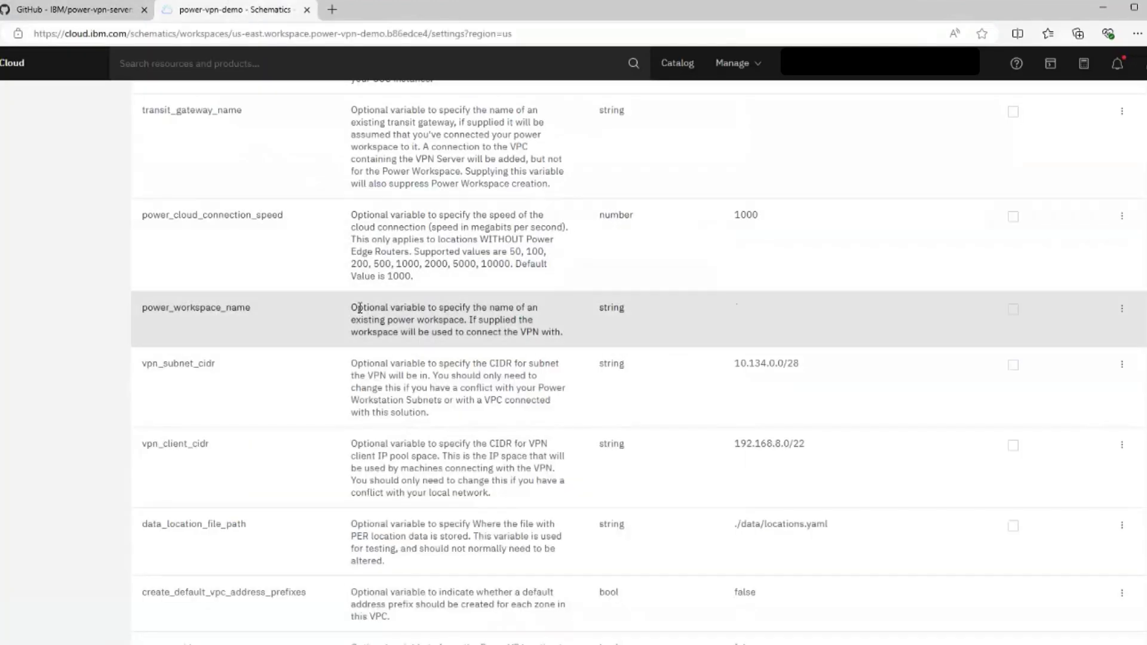
Review the descriptions of the required workspace variables, covering API key, workspace location, resource group, Secrets Manager, COS instance and name.
{"action": "scroll", "coordinate": [360, 308], "scroll_direction": "up", "scroll_amount": 4}
{"action": "scroll", "coordinate": [359, 309], "scroll_direction": "up", "scroll_amount": 8}
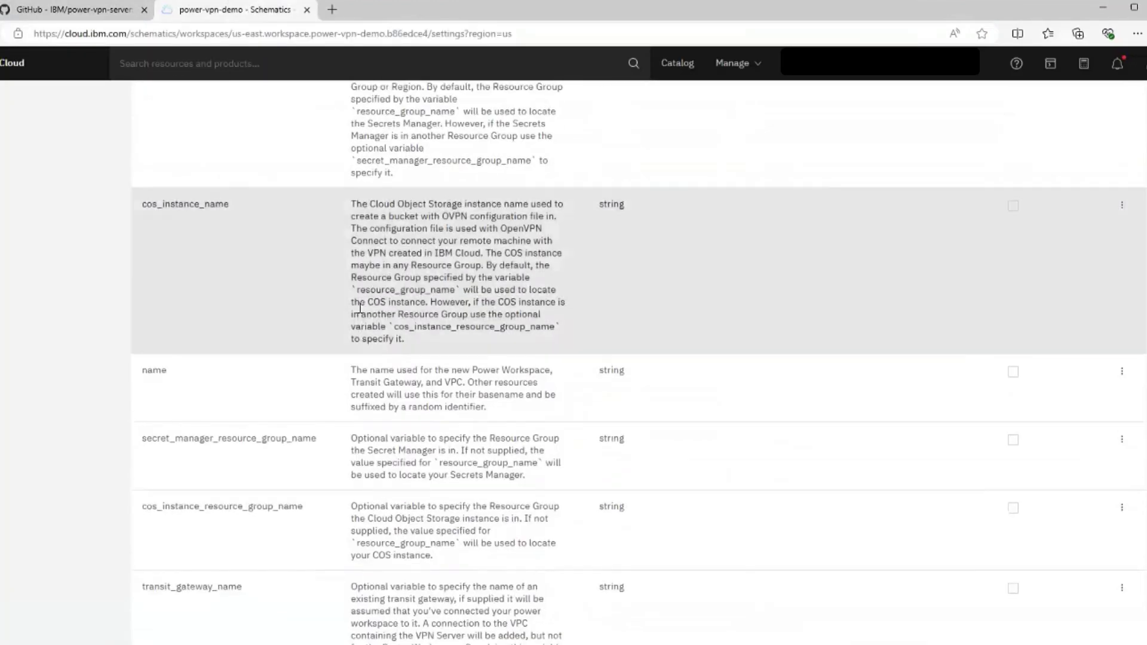
{"action": "scroll", "coordinate": [359, 308], "scroll_direction": "up", "scroll_amount": 3}
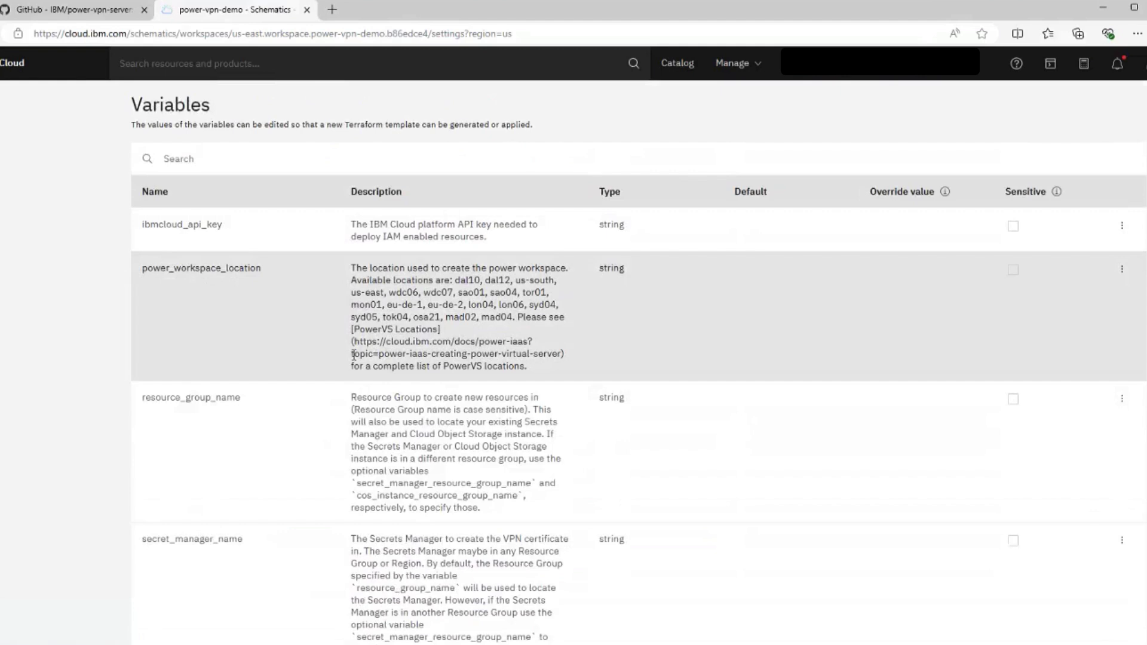
{"action": "scroll", "coordinate": [353, 355], "scroll_direction": "down", "scroll_amount": 1}
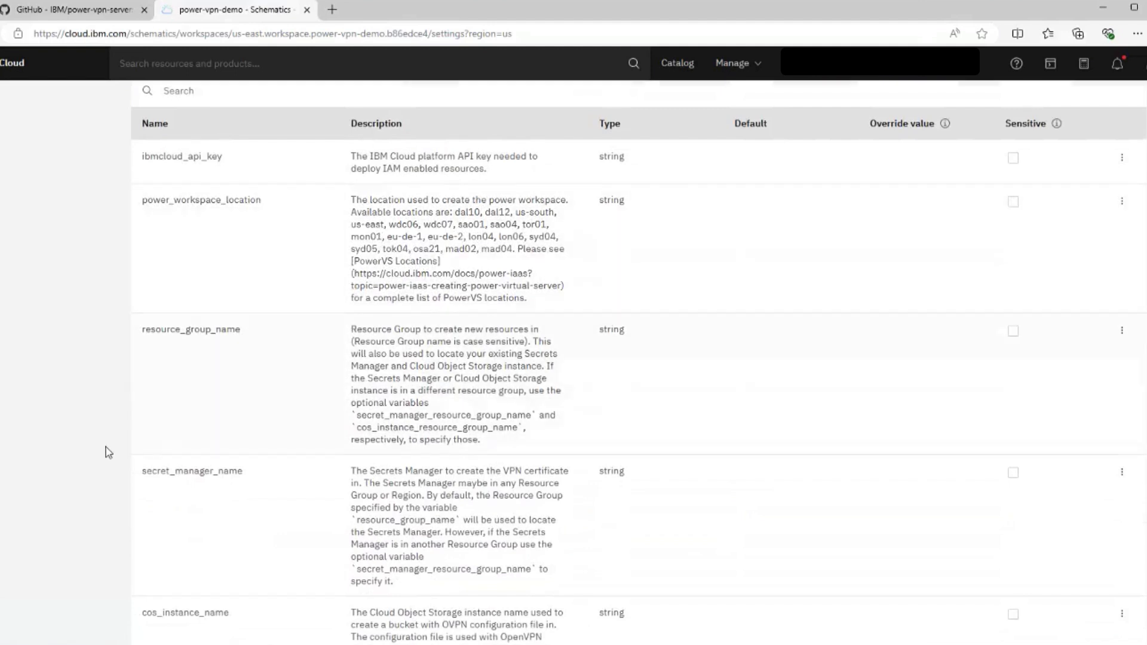
{"action": "scroll", "coordinate": [110, 453], "scroll_direction": "down", "scroll_amount": 1}
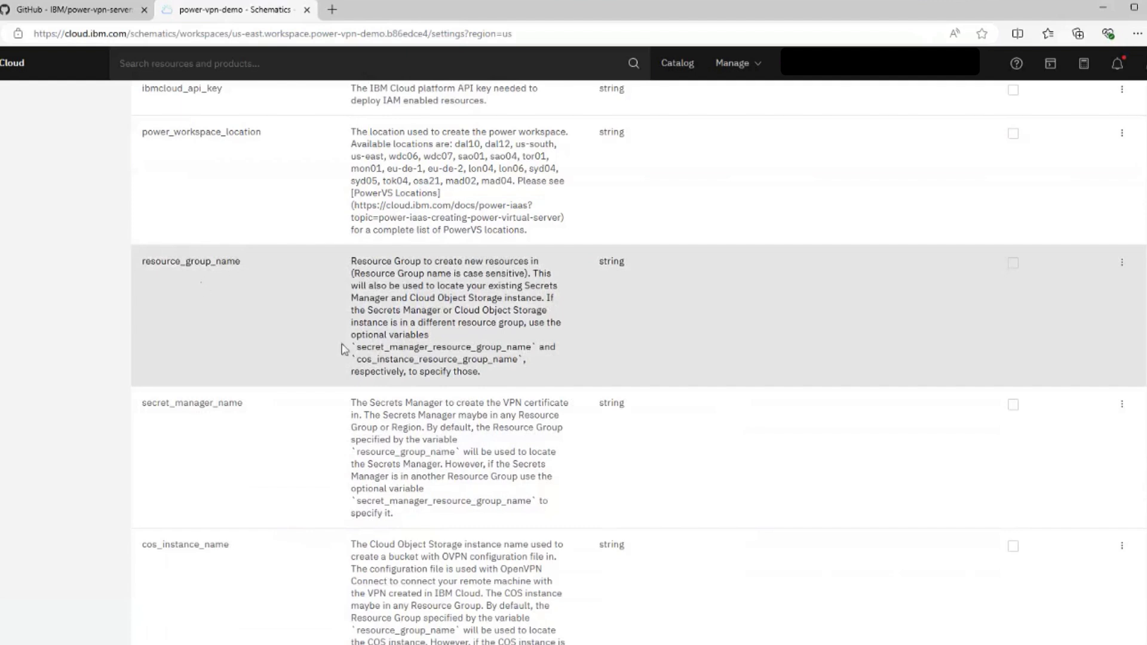
{"action": "left_click_drag", "start_coordinate": [393, 352], "coordinate": [522, 363]}
{"action": "left_click", "coordinate": [429, 374]}
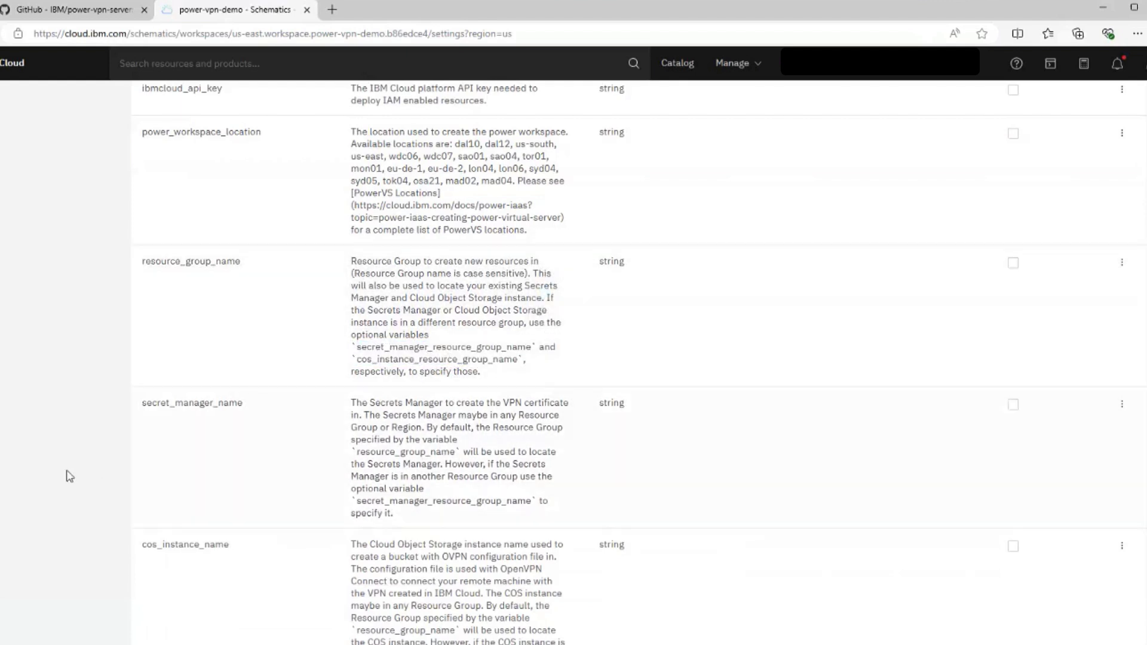
{"action": "scroll", "coordinate": [68, 475], "scroll_direction": "down", "scroll_amount": 1}
{"action": "scroll", "coordinate": [69, 475], "scroll_direction": "down", "scroll_amount": 2}
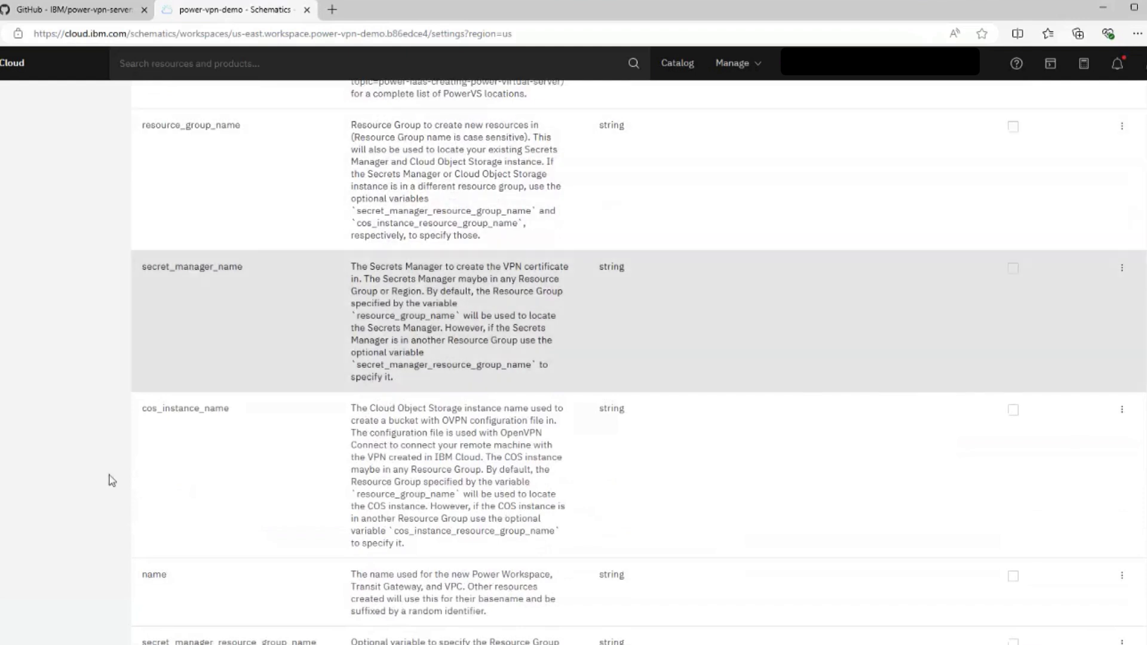
{"action": "scroll", "coordinate": [72, 396], "scroll_direction": "down", "scroll_amount": 2}
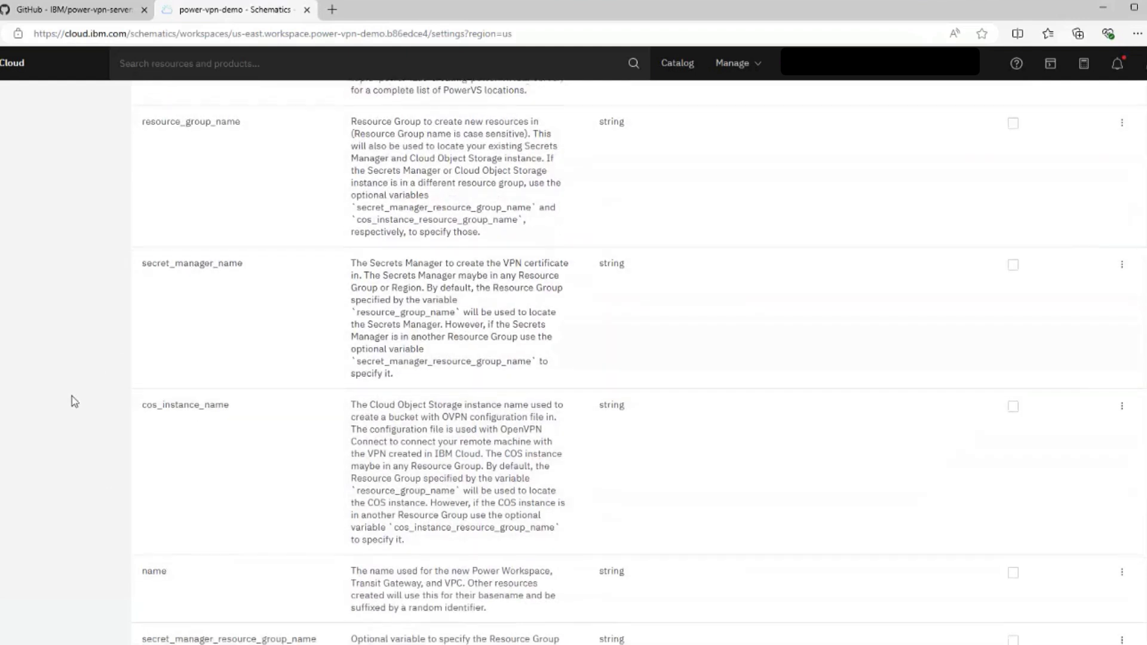
{"action": "scroll", "coordinate": [72, 396], "scroll_direction": "down", "scroll_amount": 3}
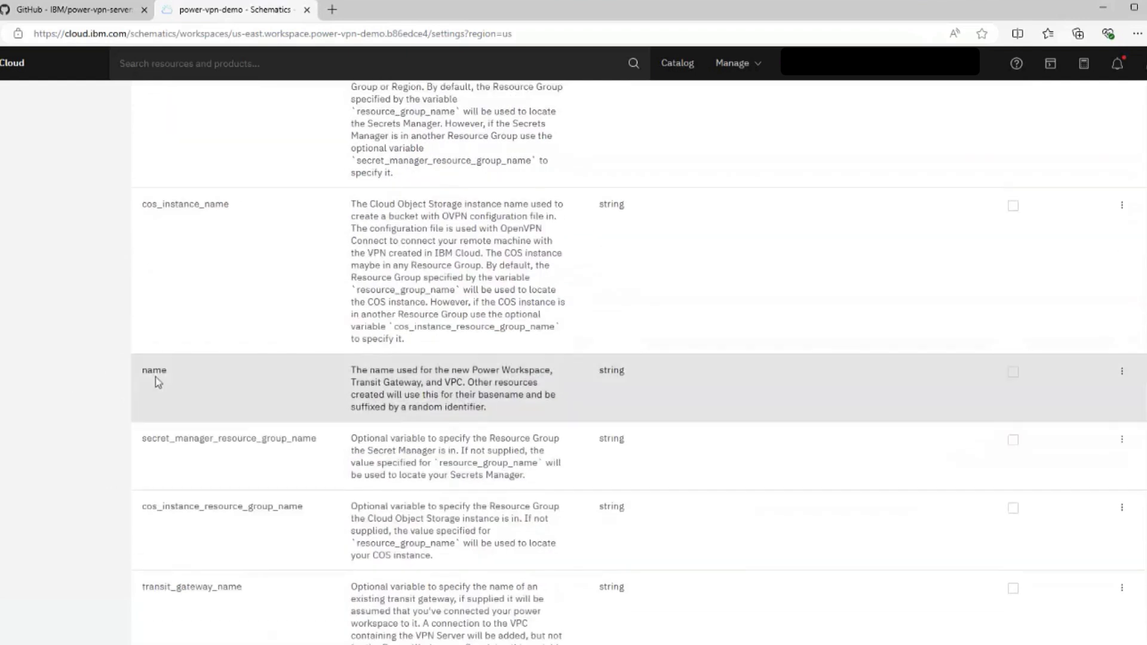
{"action": "left_click_drag", "start_coordinate": [144, 375], "coordinate": [386, 372]}
{"action": "left_click", "coordinate": [503, 376]}
{"action": "scroll", "coordinate": [529, 359], "scroll_direction": "up", "scroll_amount": 8}
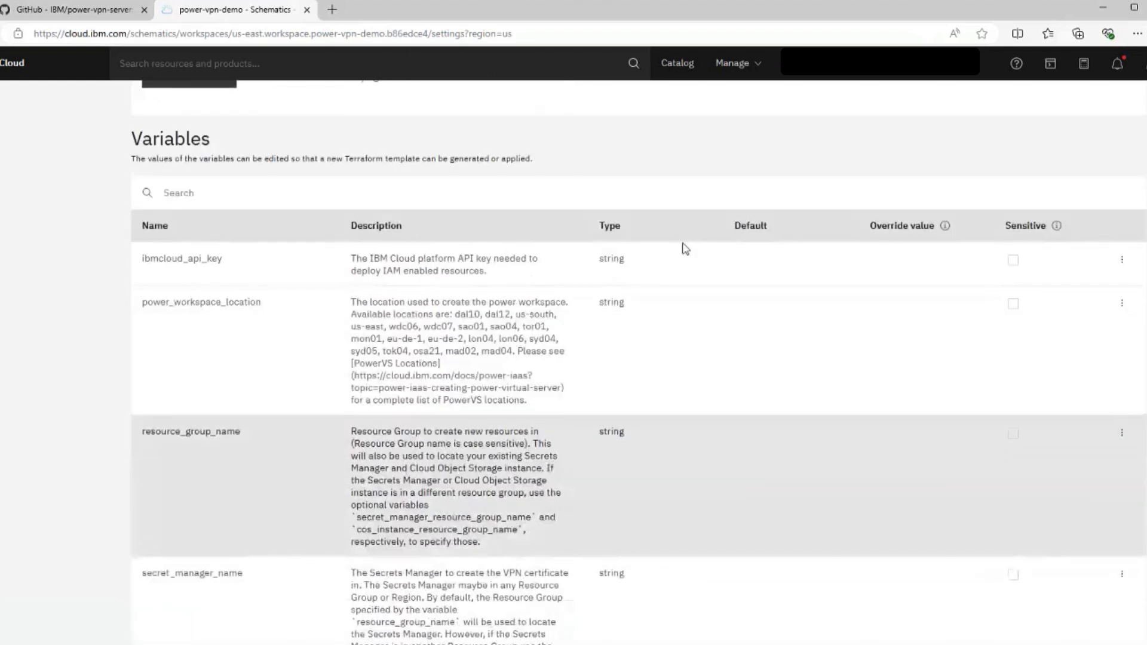
{"action": "scroll", "coordinate": [1075, 120], "scroll_direction": "up", "scroll_amount": 1}
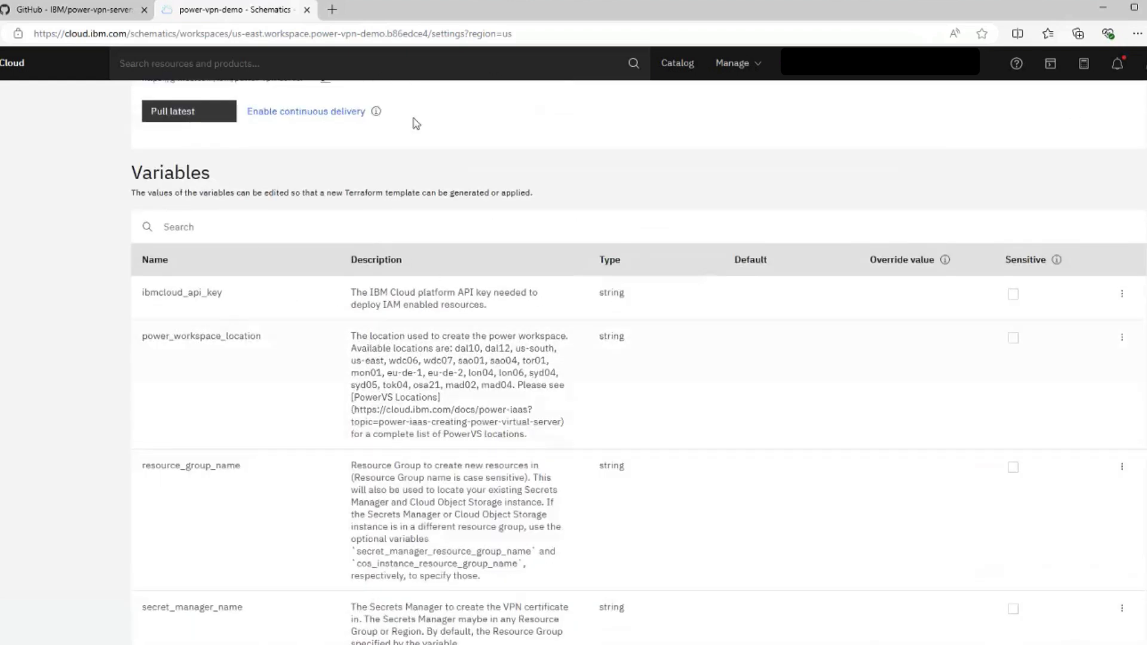
Open IBM Cloud's Access (IAM) in a separate browser tab and go to its API keys page.
{"action": "left_click", "coordinate": [757, 69]}
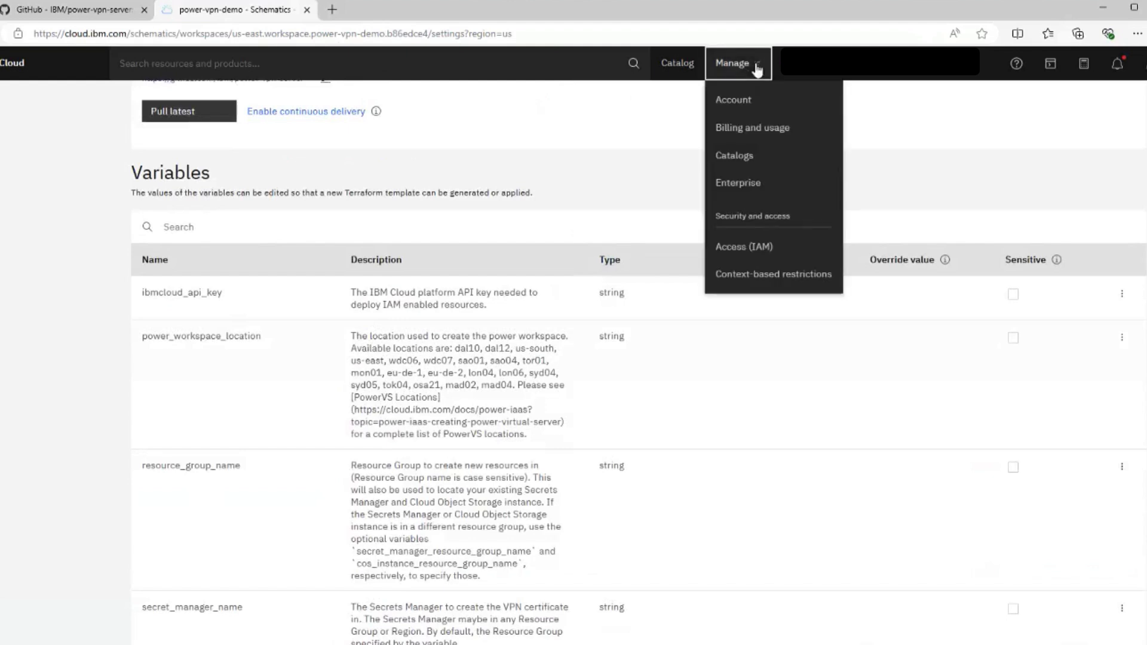
{"action": "right_click", "coordinate": [747, 250]}
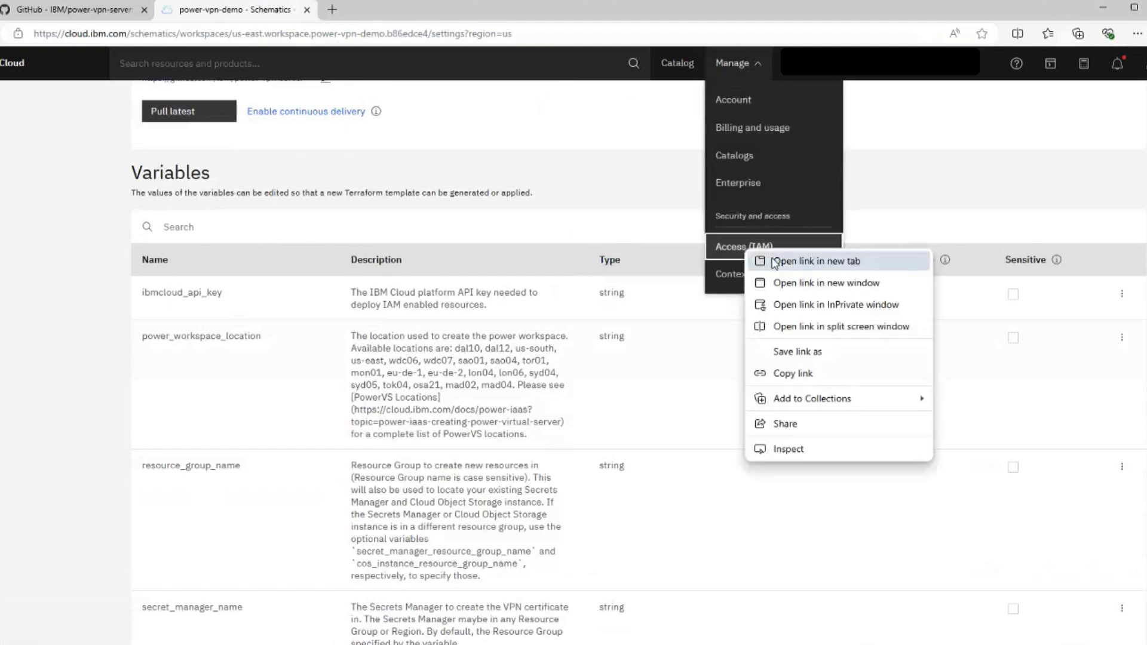
{"action": "left_click", "coordinate": [775, 261]}
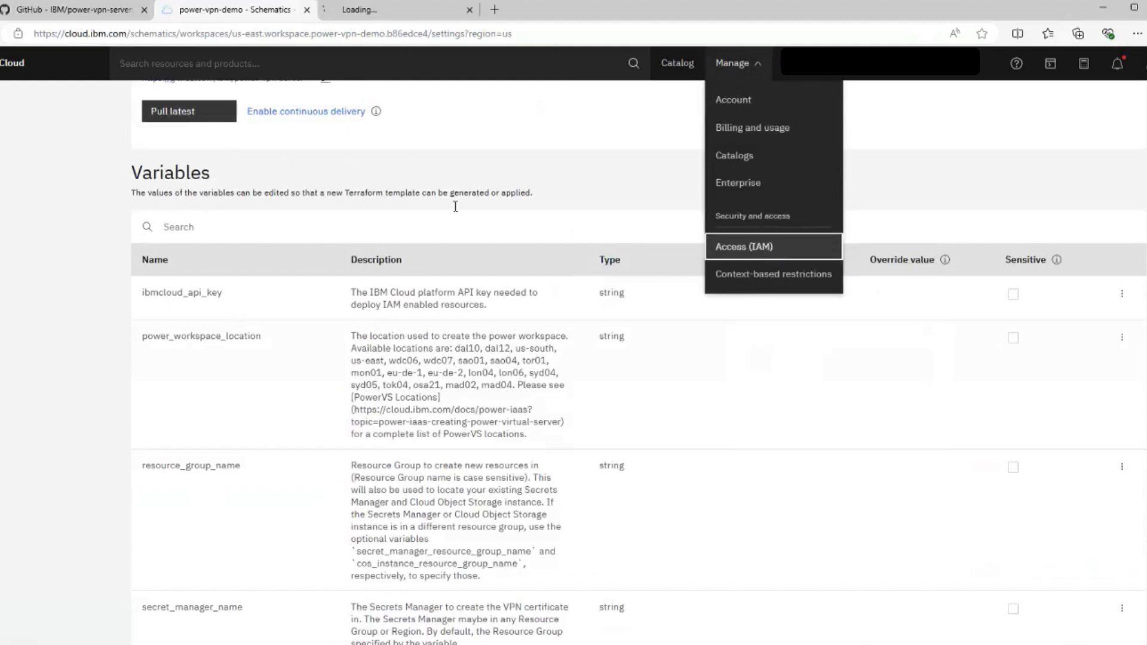
{"action": "left_click", "coordinate": [383, 10]}
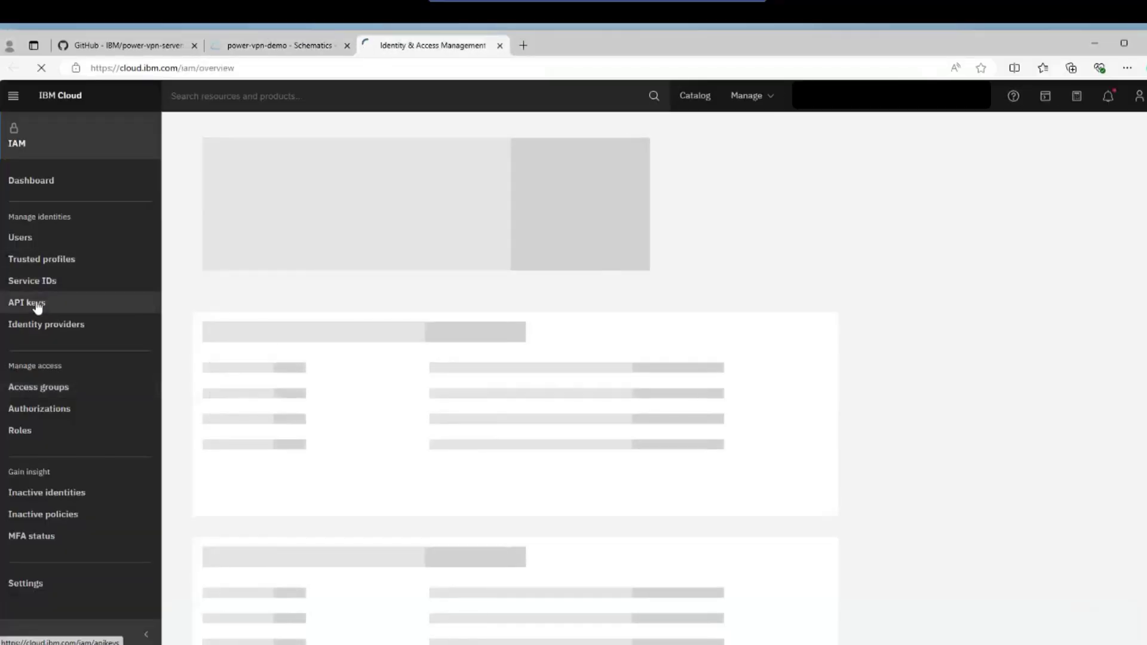
{"action": "left_click", "coordinate": [37, 305]}
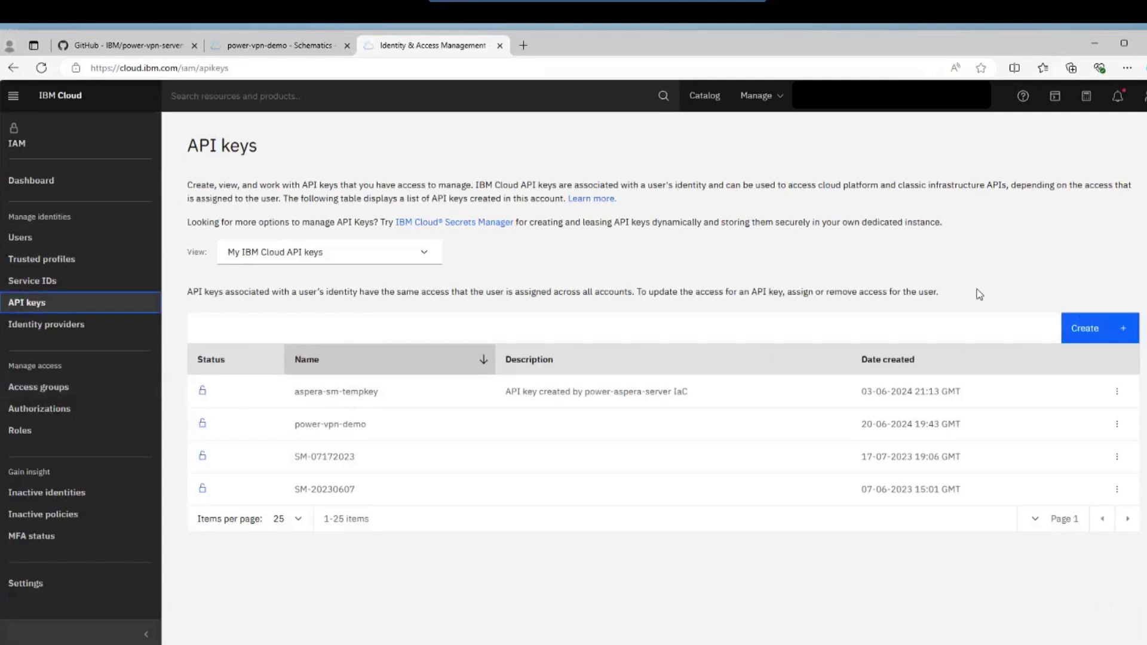
Create an IBM Cloud API key named power-vpn-demo-key and copy its value.
{"action": "left_click", "coordinate": [1083, 328]}
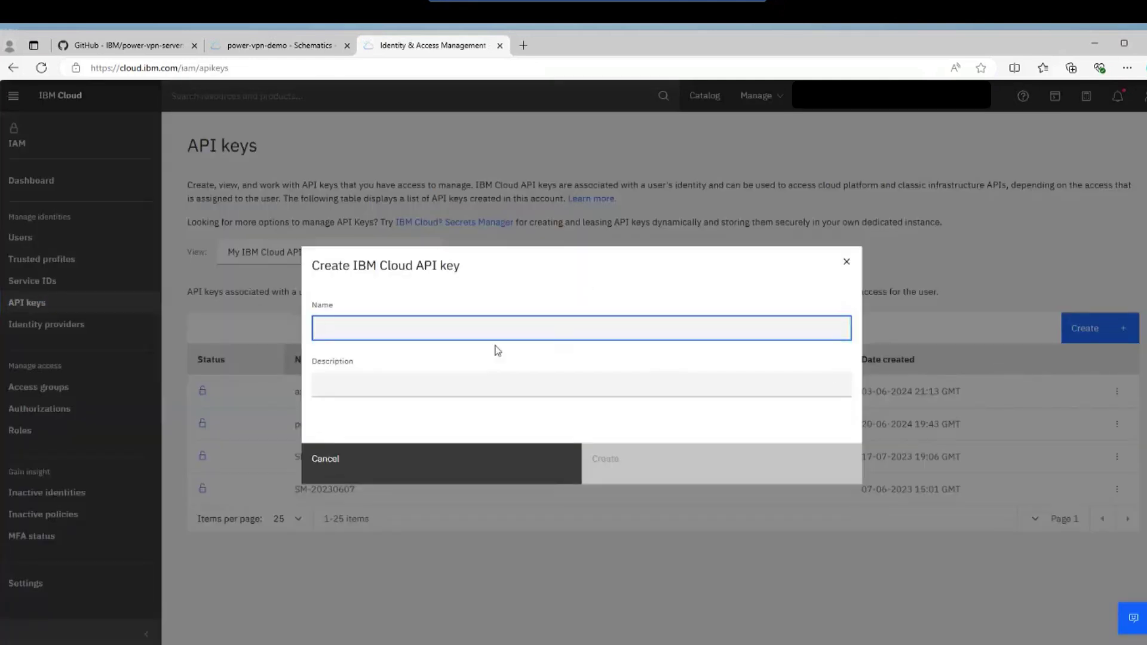
{"action": "type", "text": "power-vpn-"}
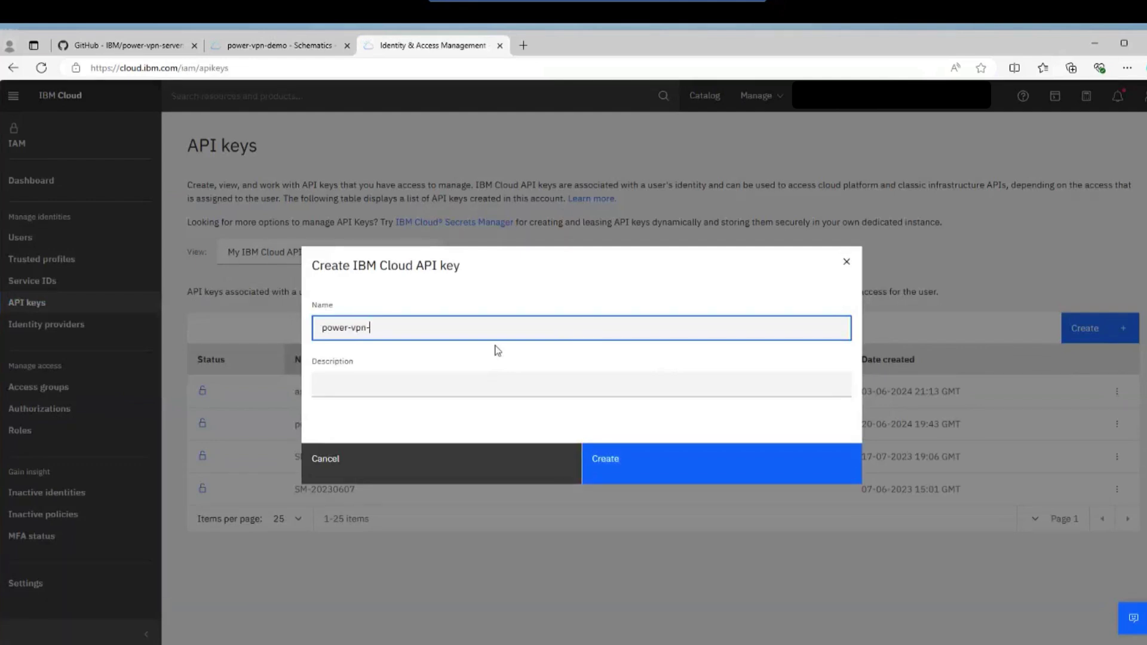
{"action": "type", "text": "demo-key"}
{"action": "left_click", "coordinate": [630, 465]}
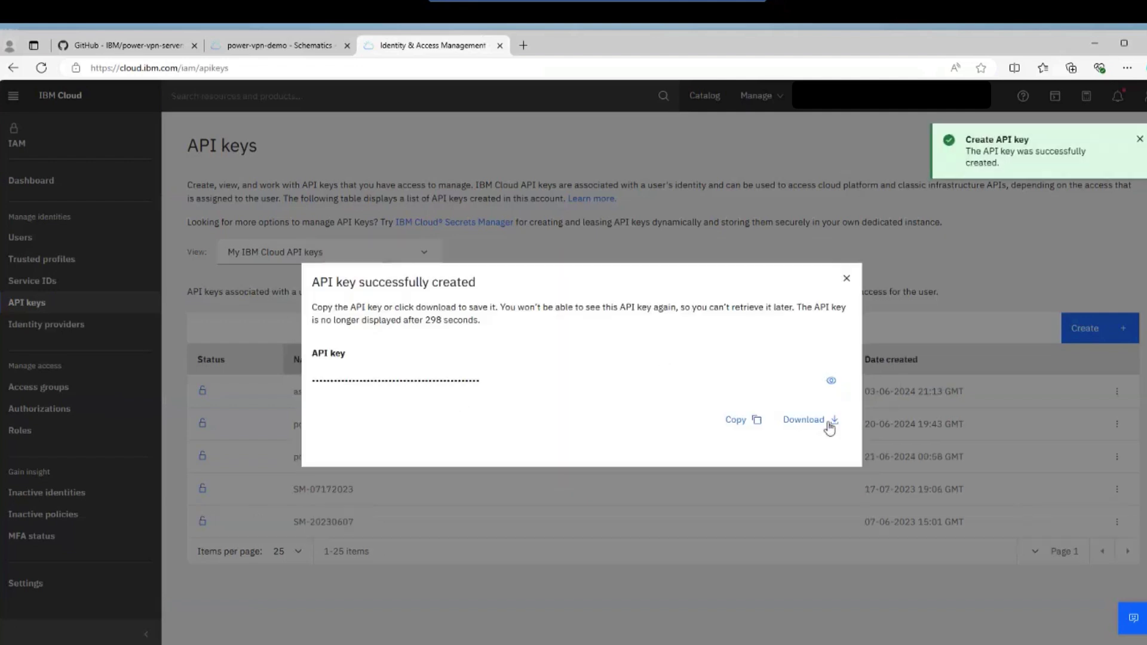
{"action": "left_click", "coordinate": [748, 420]}
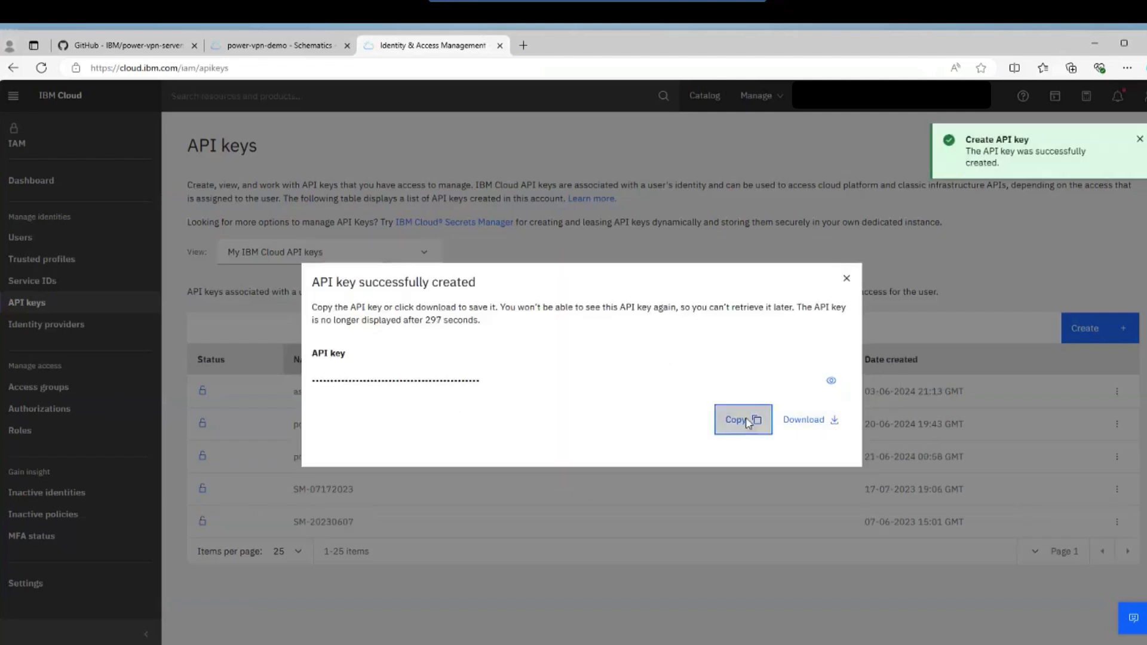
Return to the power-vpn-demo Schematics workspace, paste the copied API key into the ibmcloud_api_key variable, mark it sensitive and save.
{"action": "left_click", "coordinate": [287, 51]}
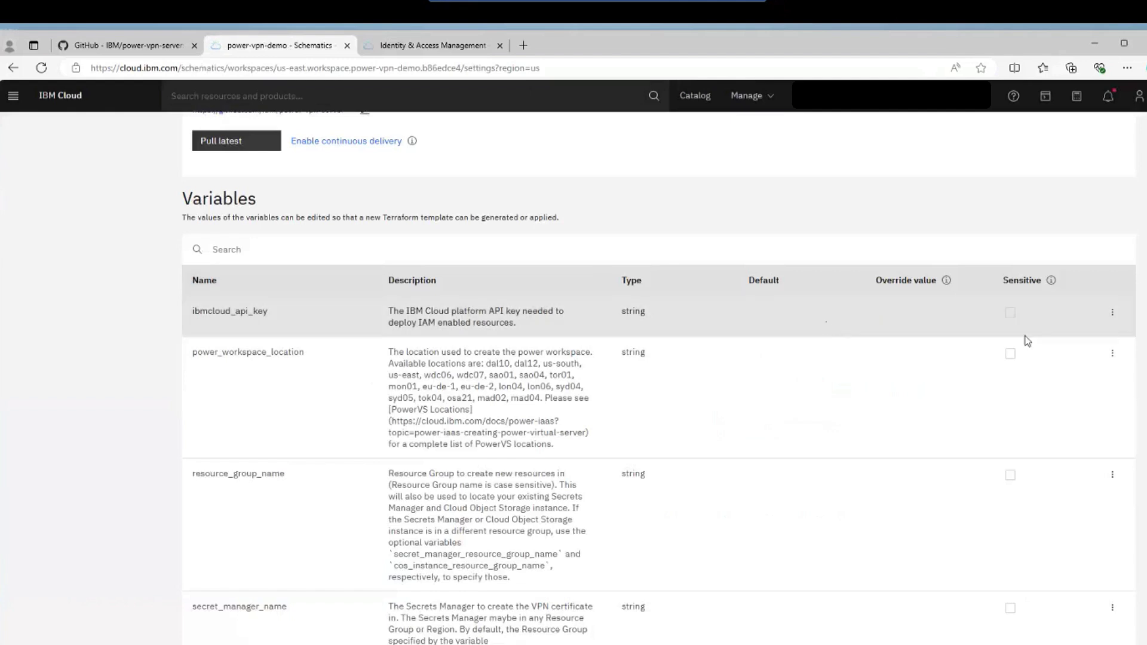
{"action": "left_click", "coordinate": [1113, 313]}
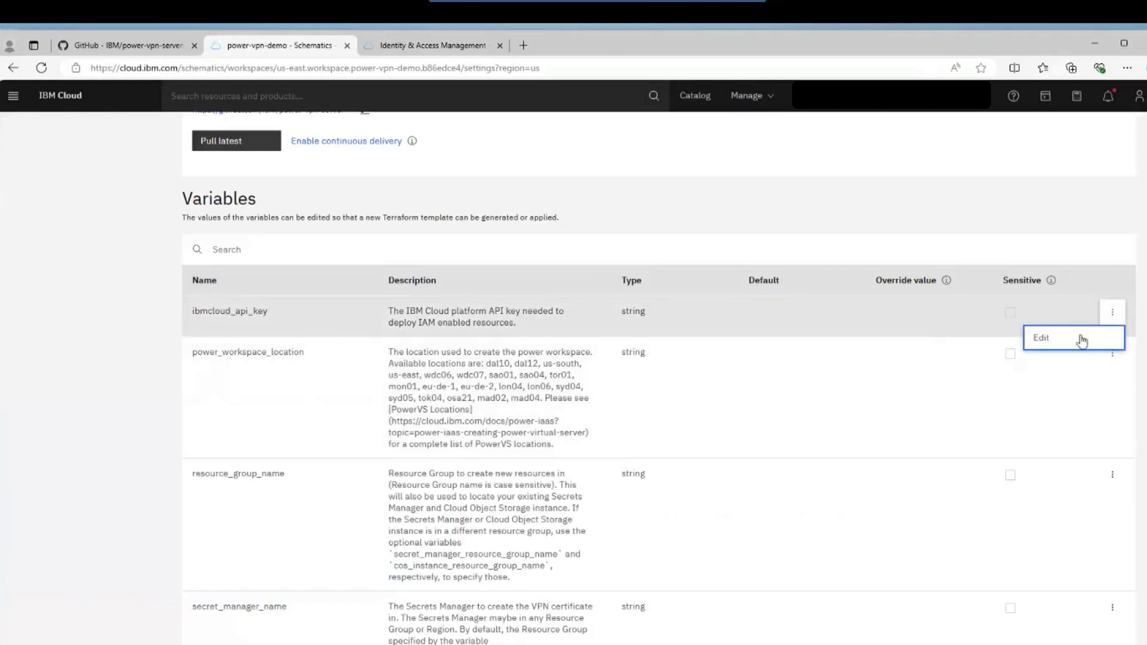
{"action": "left_click", "coordinate": [1075, 339]}
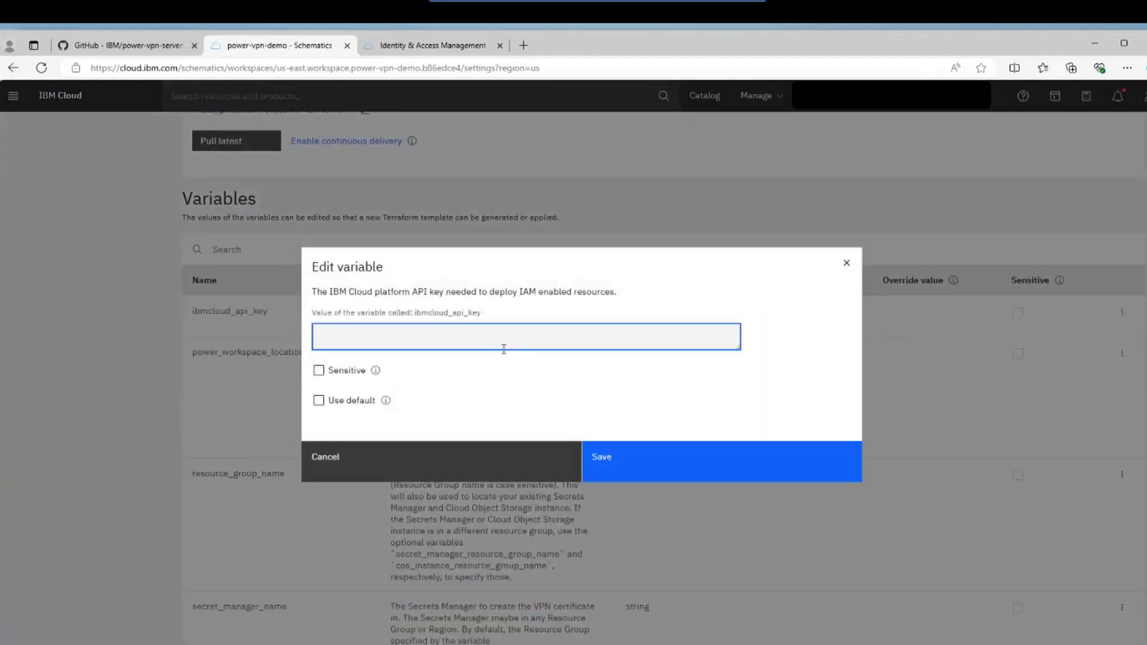
{"action": "left_click", "coordinate": [350, 373]}
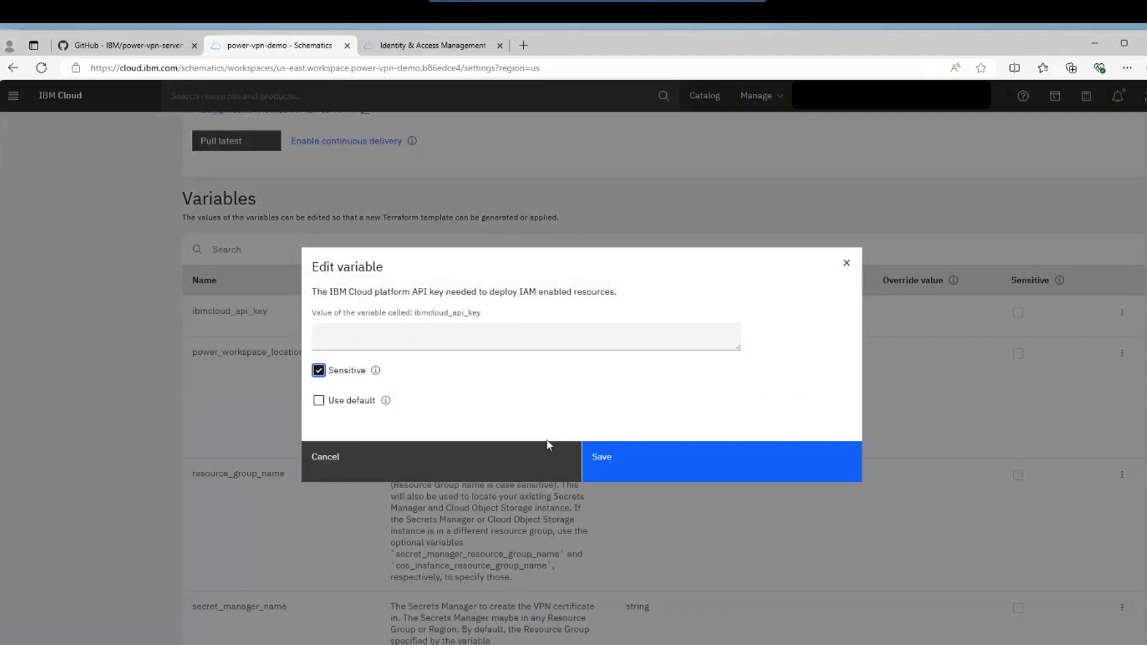
{"action": "left_click", "coordinate": [617, 461]}
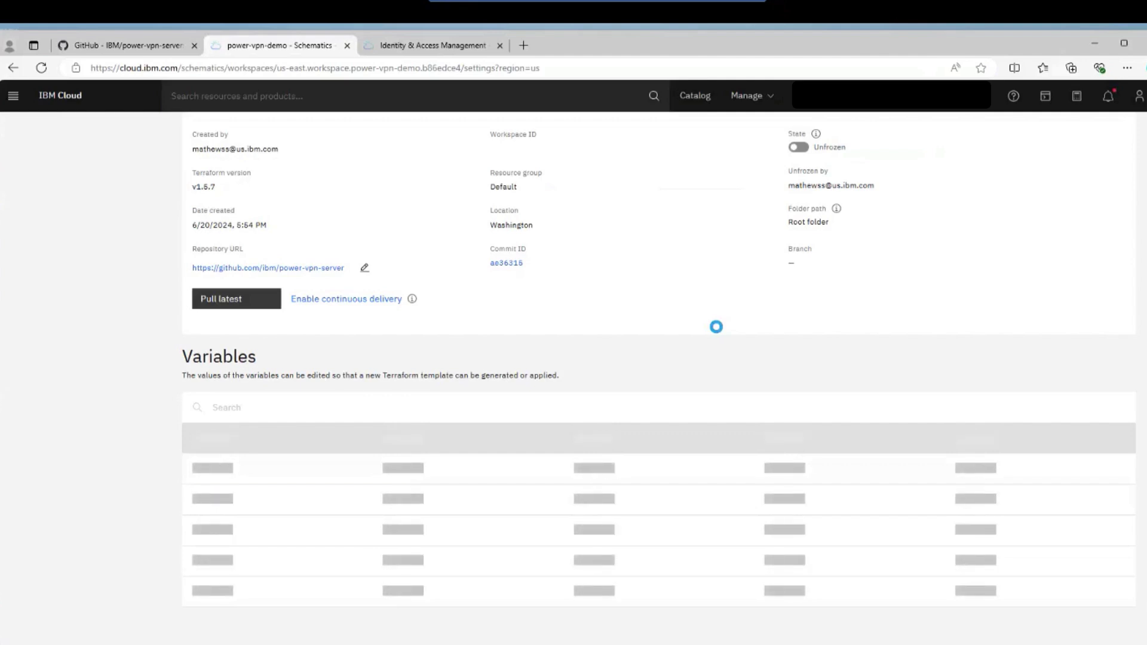
Set the power_workspace_location variable to dal10 and save it.
{"action": "scroll", "coordinate": [717, 331], "scroll_direction": "down", "scroll_amount": 3}
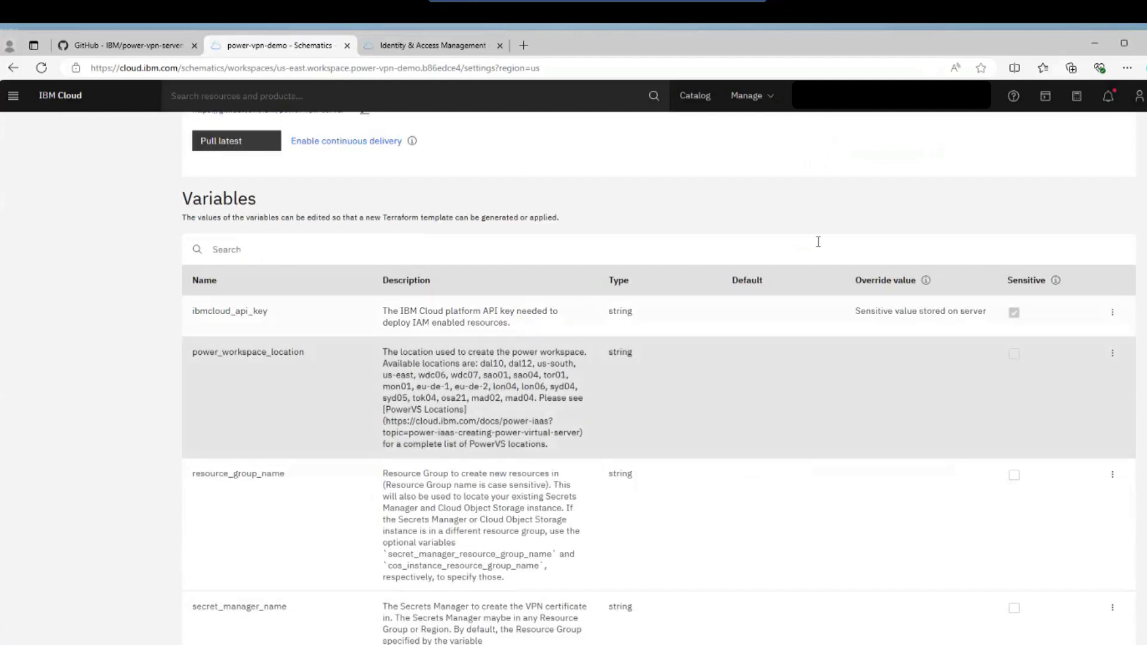
{"action": "scroll", "coordinate": [826, 220], "scroll_direction": "down", "scroll_amount": 1}
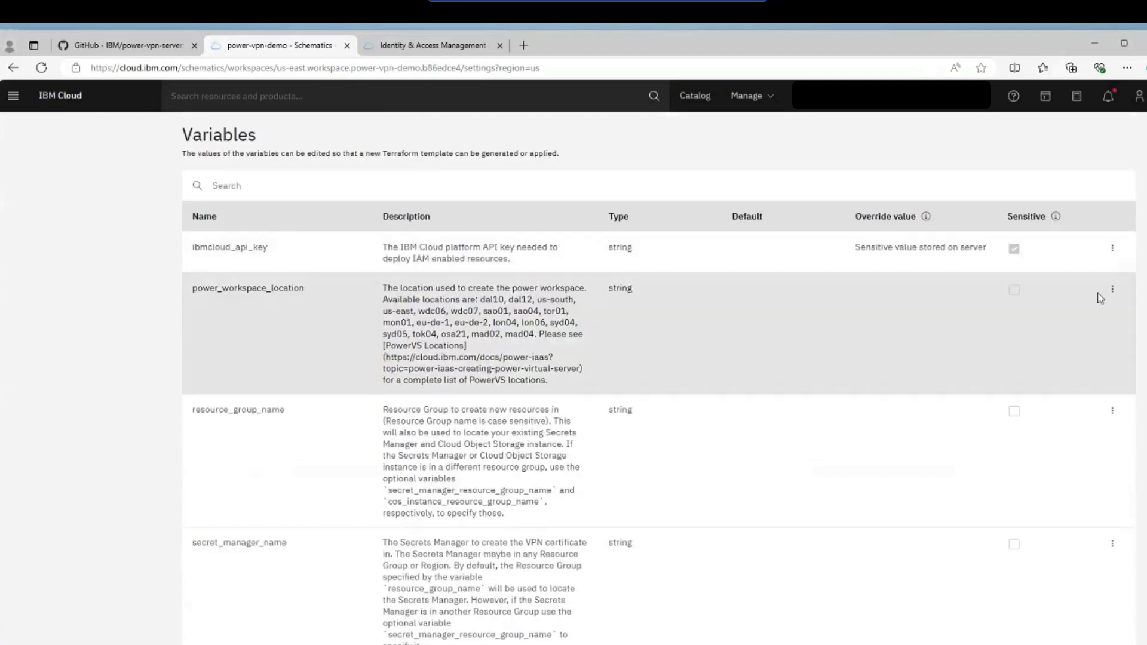
{"action": "left_click", "coordinate": [1113, 289]}
{"action": "left_click", "coordinate": [1047, 322]}
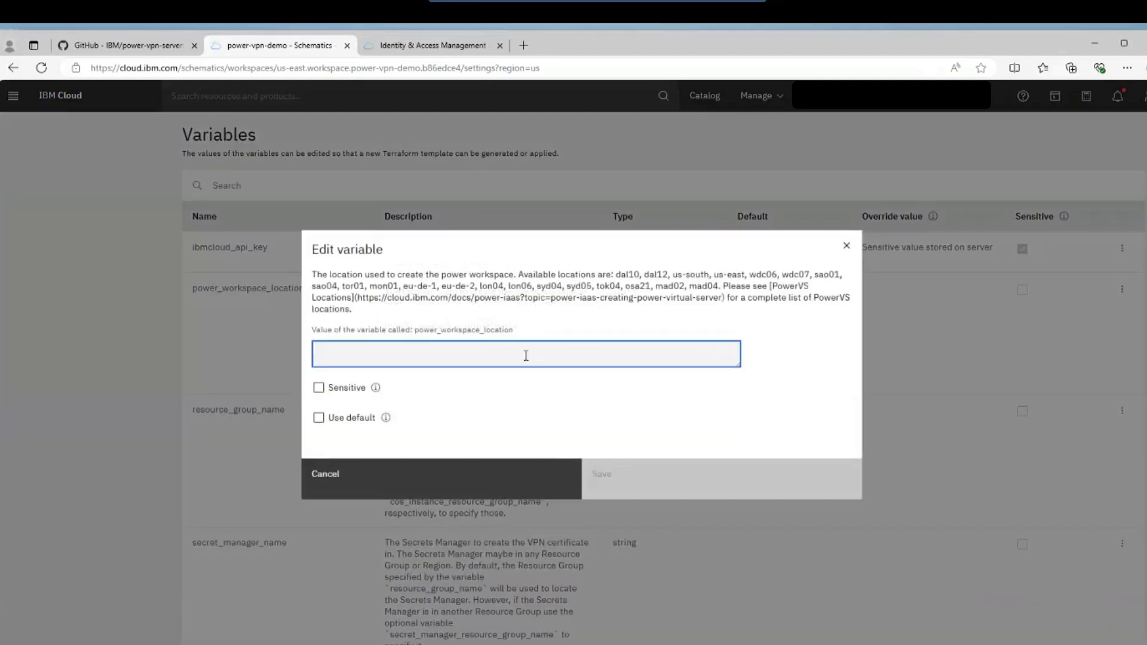
{"action": "type", "text": "dal10"}
{"action": "left_click", "coordinate": [647, 494]}
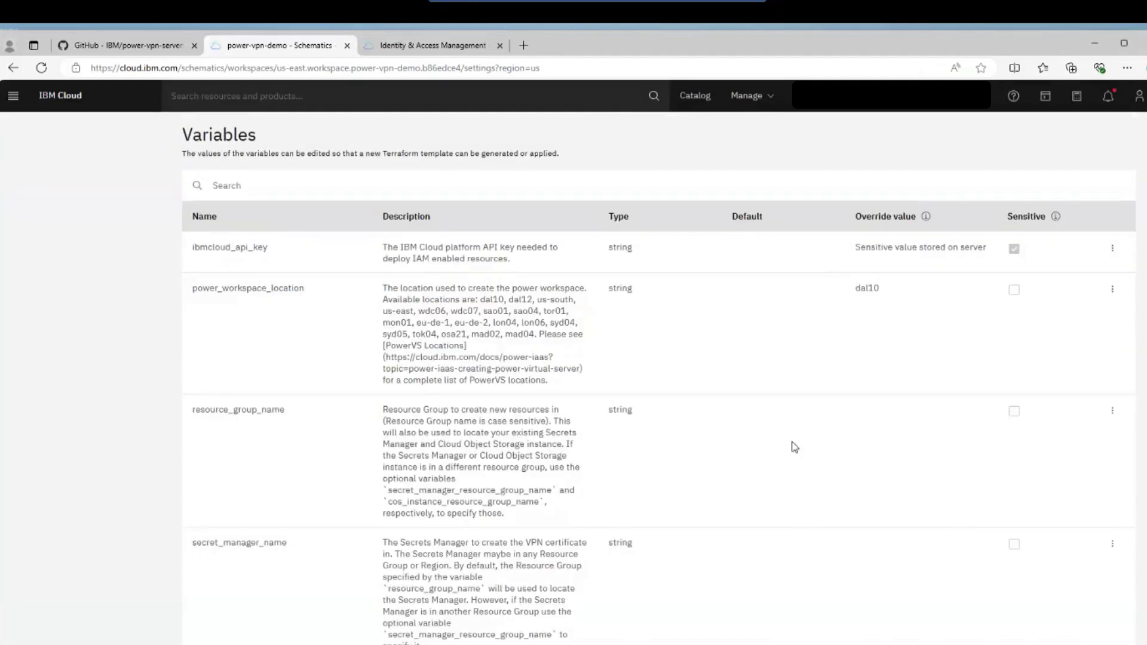
Set the resource_group_name variable to Default and save it.
{"action": "left_click", "coordinate": [1111, 411]}
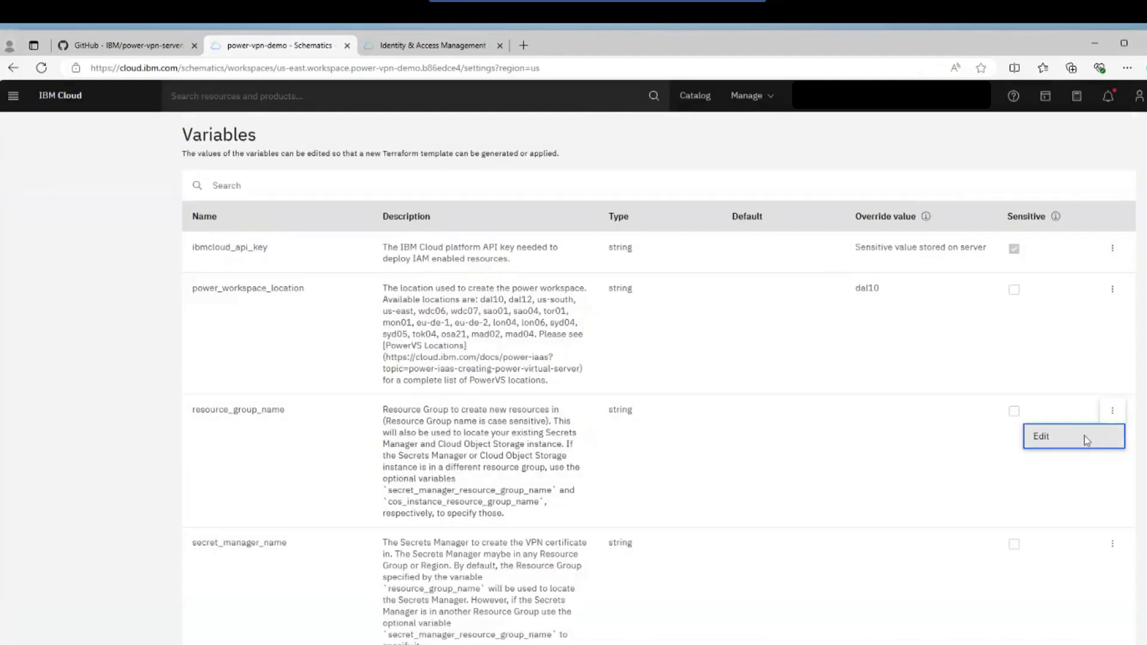
{"action": "left_click", "coordinate": [1087, 436]}
{"action": "type", "text": "Default"}
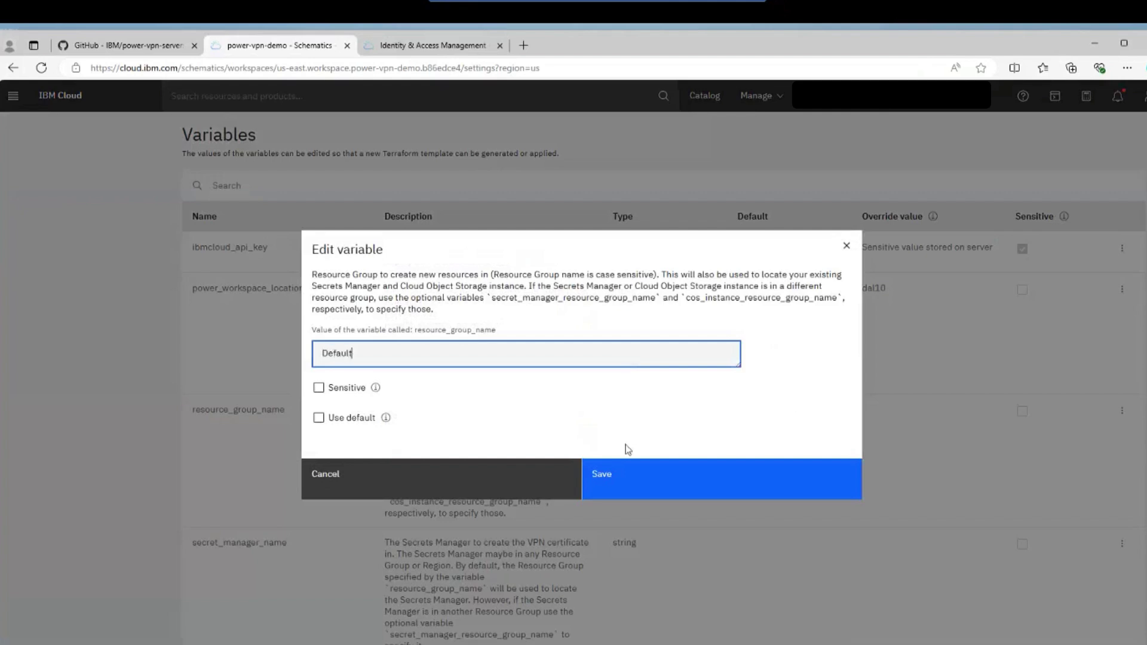
{"action": "left_click", "coordinate": [625, 473]}
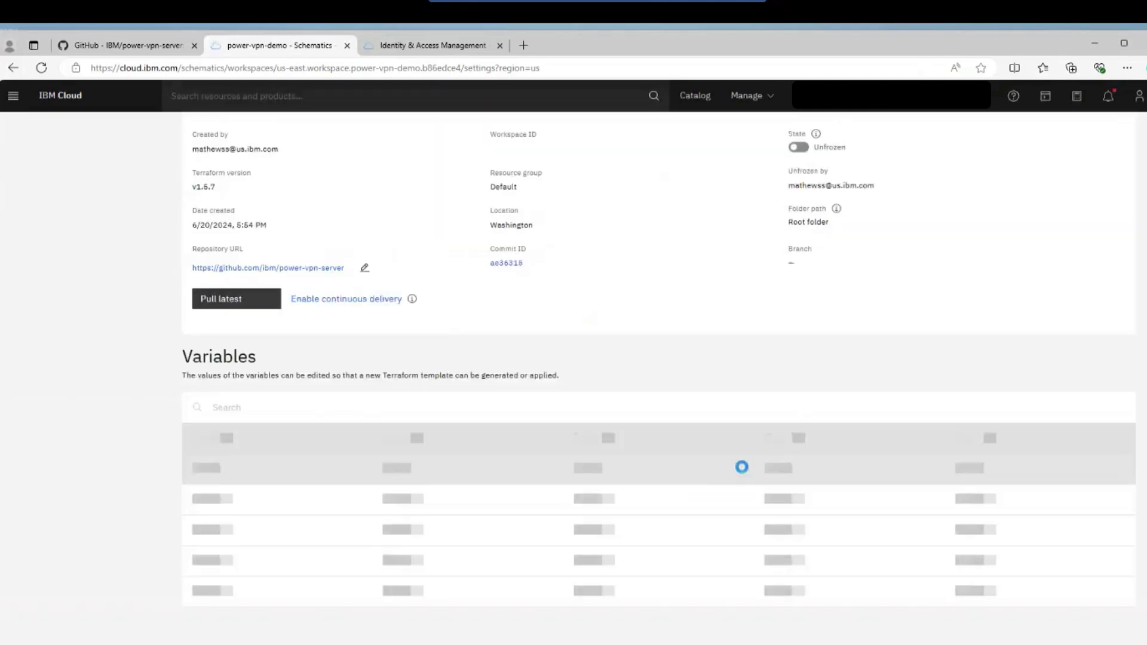
Set the secret_manager_name variable to power-vpn-demo and save it.
{"action": "scroll", "coordinate": [790, 367], "scroll_direction": "down", "scroll_amount": 2}
{"action": "scroll", "coordinate": [790, 367], "scroll_direction": "down", "scroll_amount": 3}
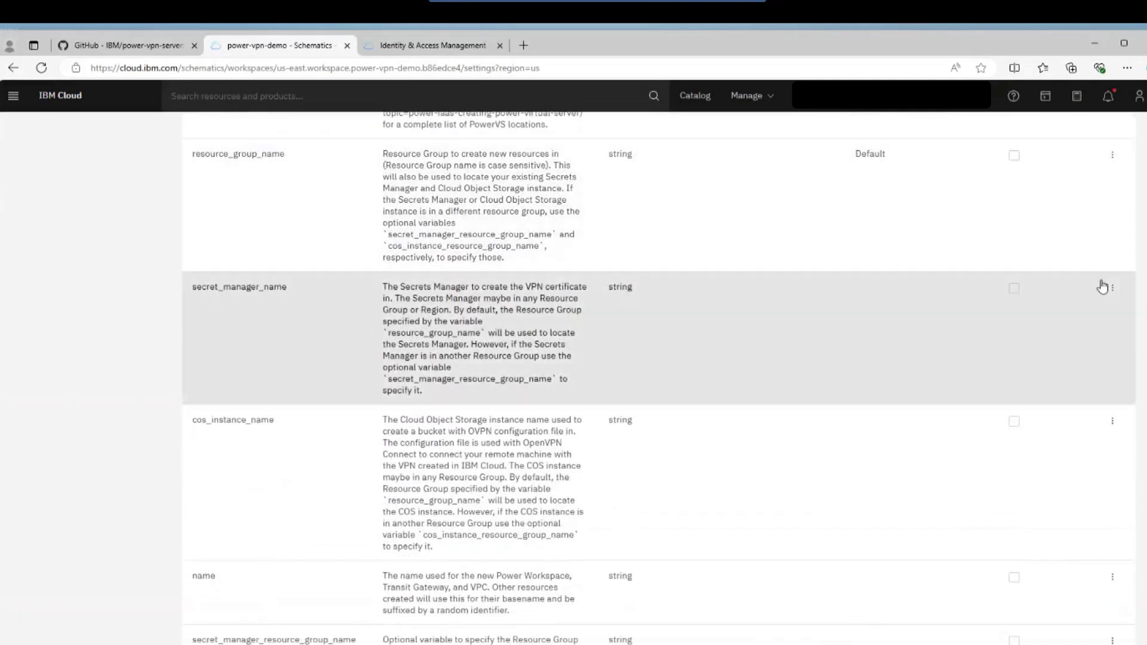
{"action": "left_click", "coordinate": [1113, 287]}
{"action": "left_click", "coordinate": [1041, 313]}
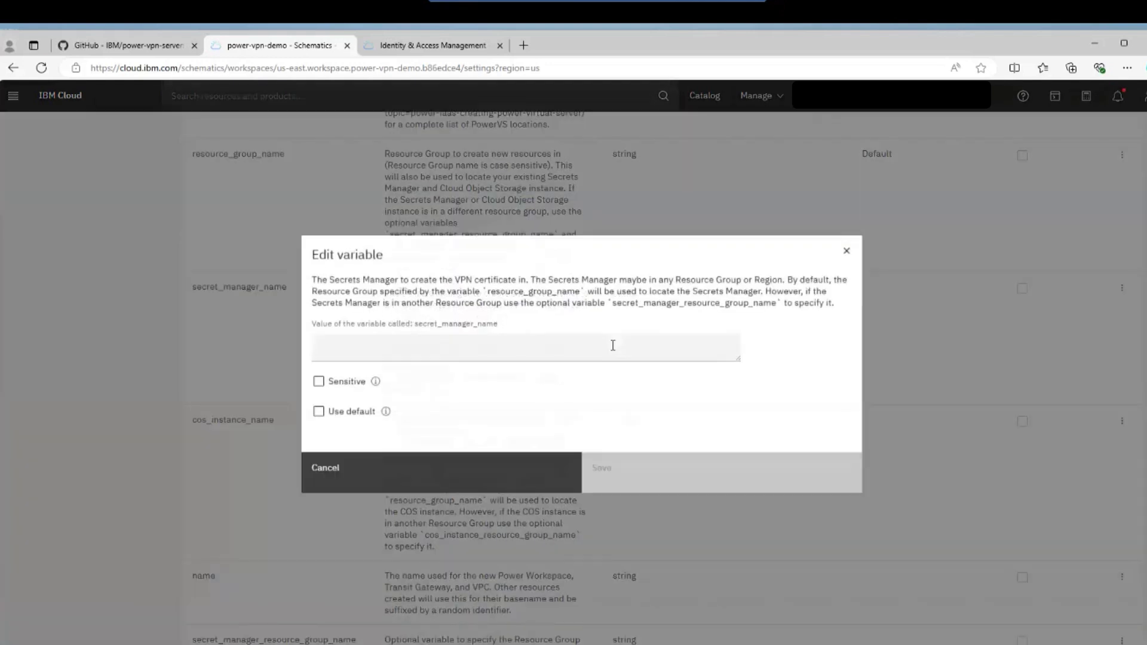
{"action": "left_click", "coordinate": [539, 349]}
{"action": "type", "text": "p"}
{"action": "key", "text": "BackSpace"}
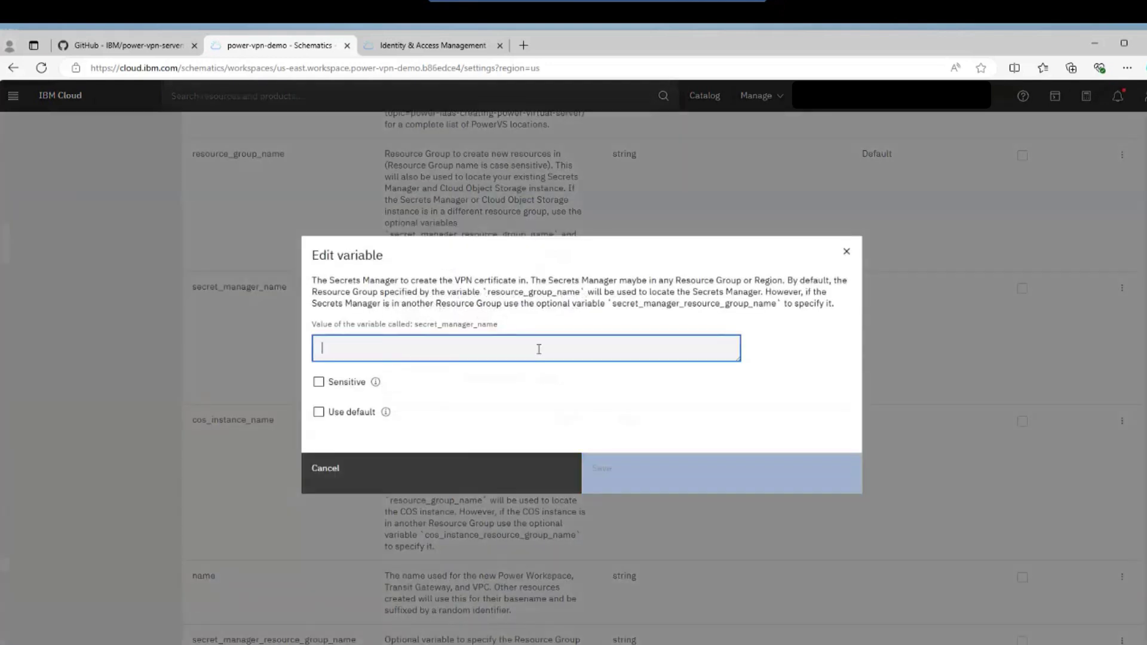
{"action": "type", "text": "power-vpn"}
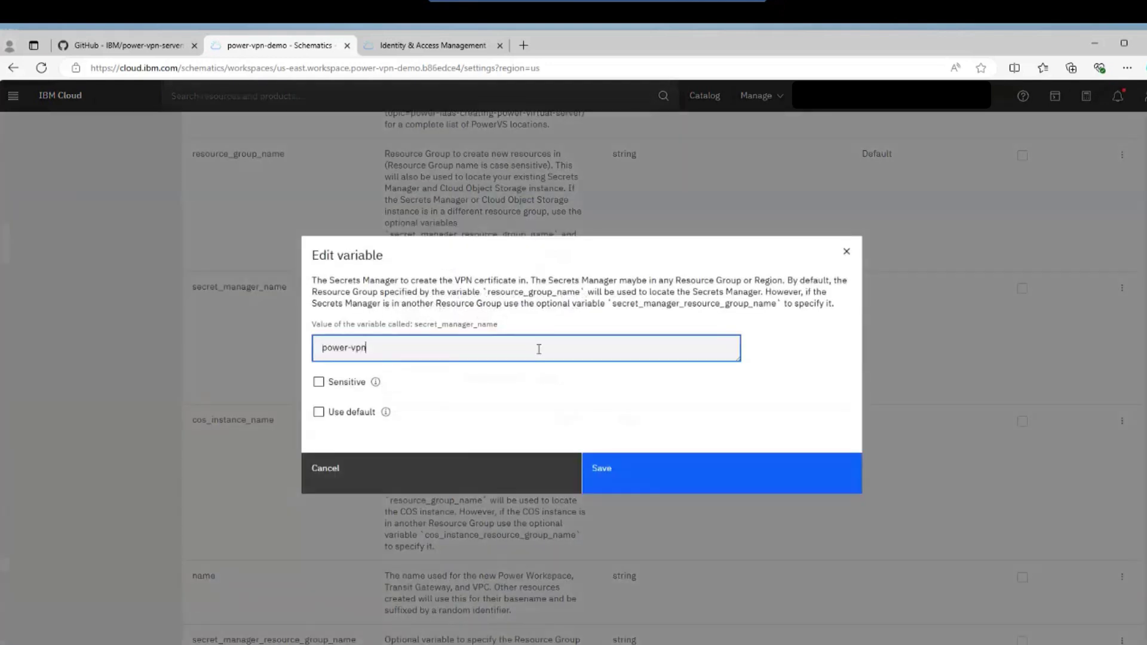
{"action": "type", "text": "-demop"}
{"action": "key", "text": "BackSpace"}
{"action": "left_click", "coordinate": [602, 471]}
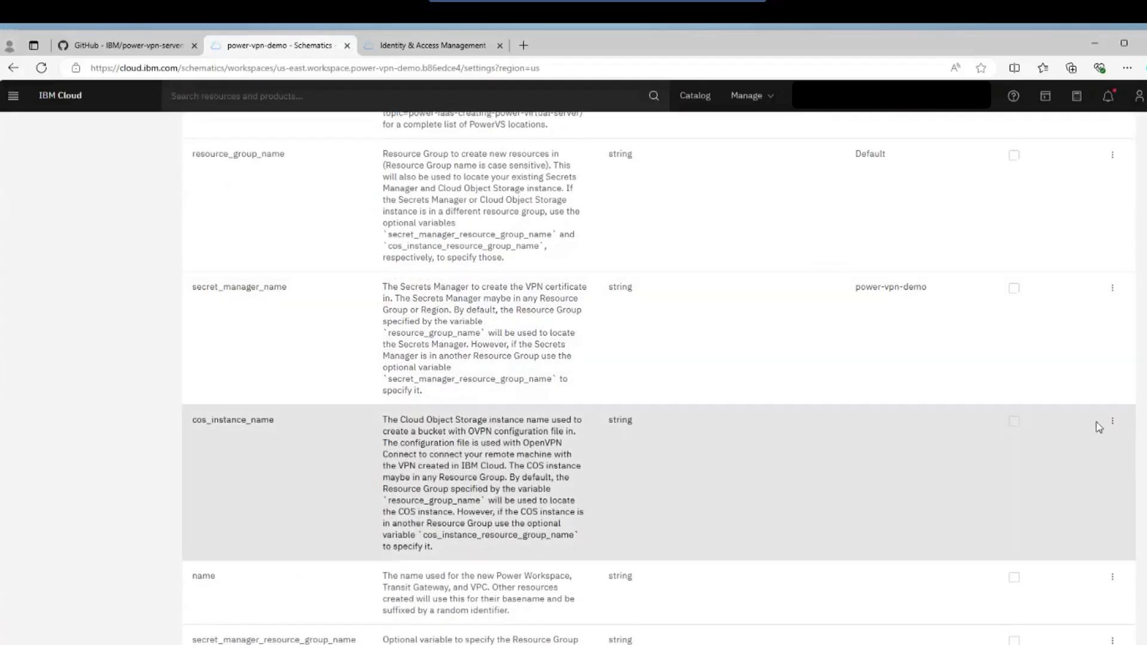
Set the cos_instance_name variable to power-vpn-demo and save it.
{"action": "left_click", "coordinate": [1113, 422]}
{"action": "left_click", "coordinate": [1039, 446]}
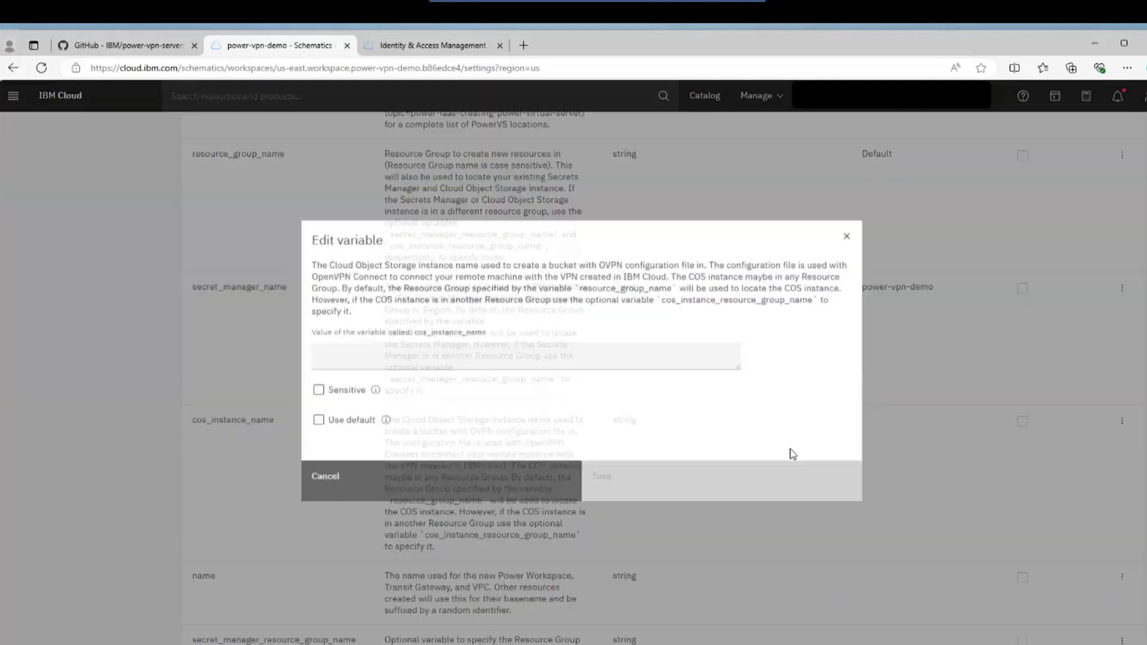
{"action": "type", "text": "power-vpn-demo"}
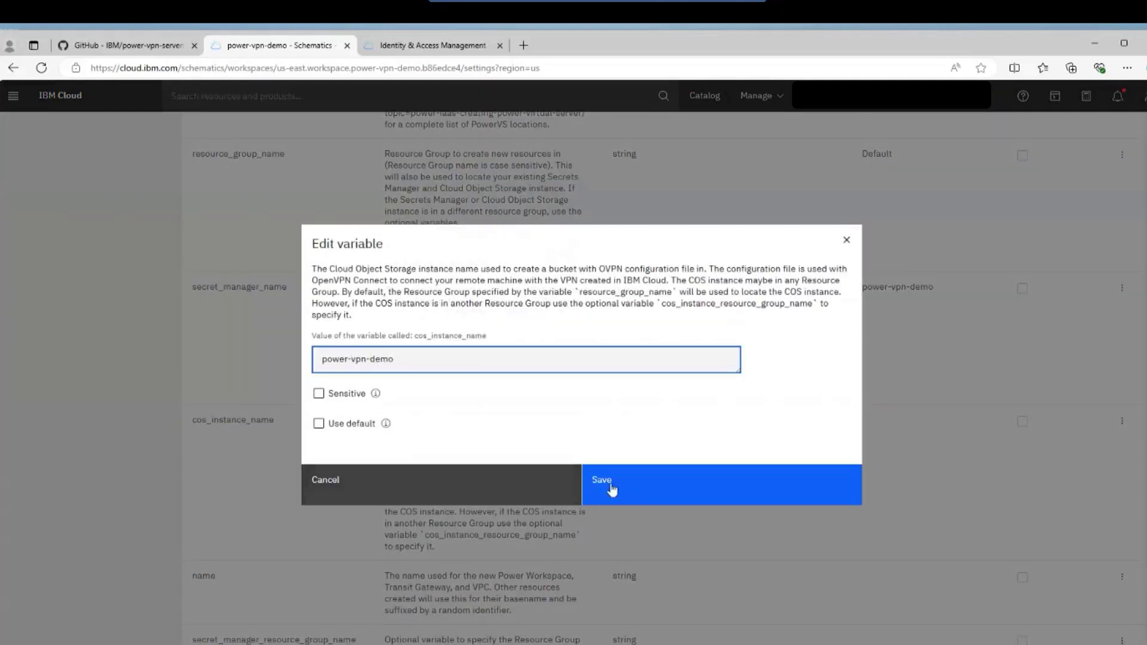
{"action": "left_click", "coordinate": [609, 483]}
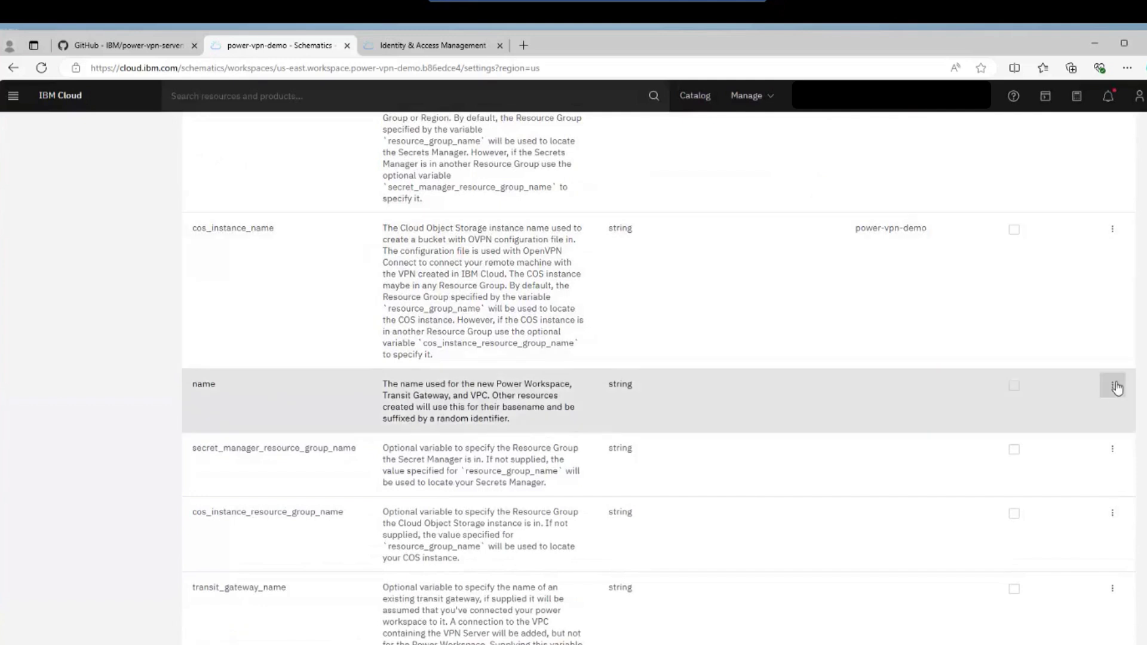
Set the variable called name, used for the Power Workspace, Transit Gateway and VPC, to power-vpn-demo and save it.
{"action": "left_click", "coordinate": [1113, 386]}
{"action": "left_click", "coordinate": [1091, 408]}
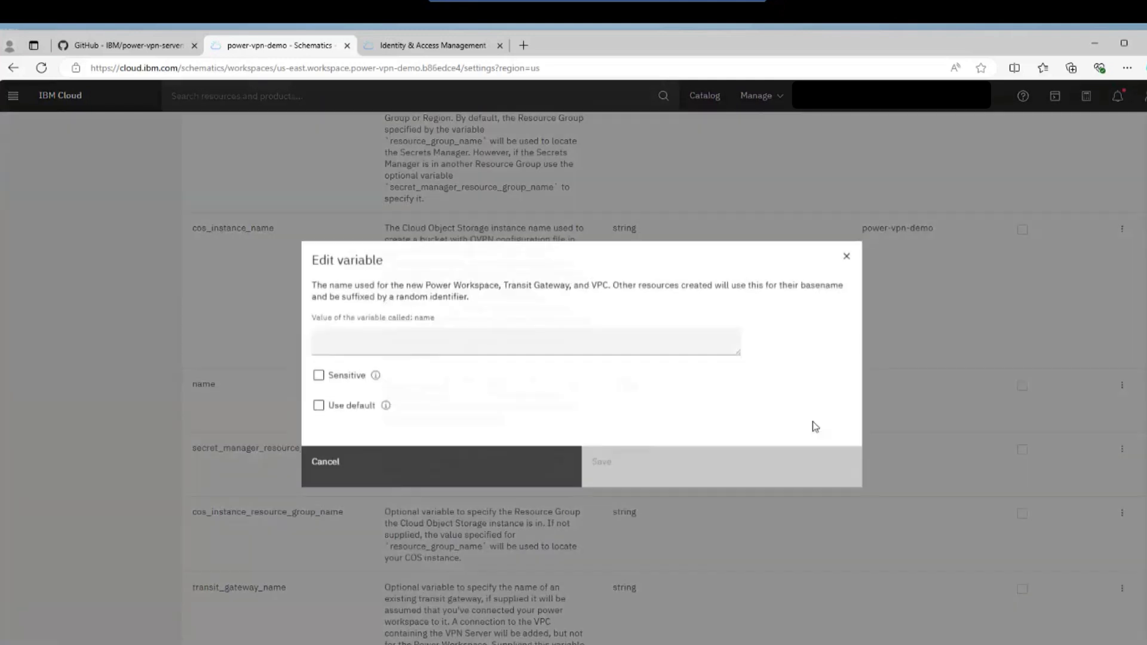
{"action": "type", "text": "power-vp"}
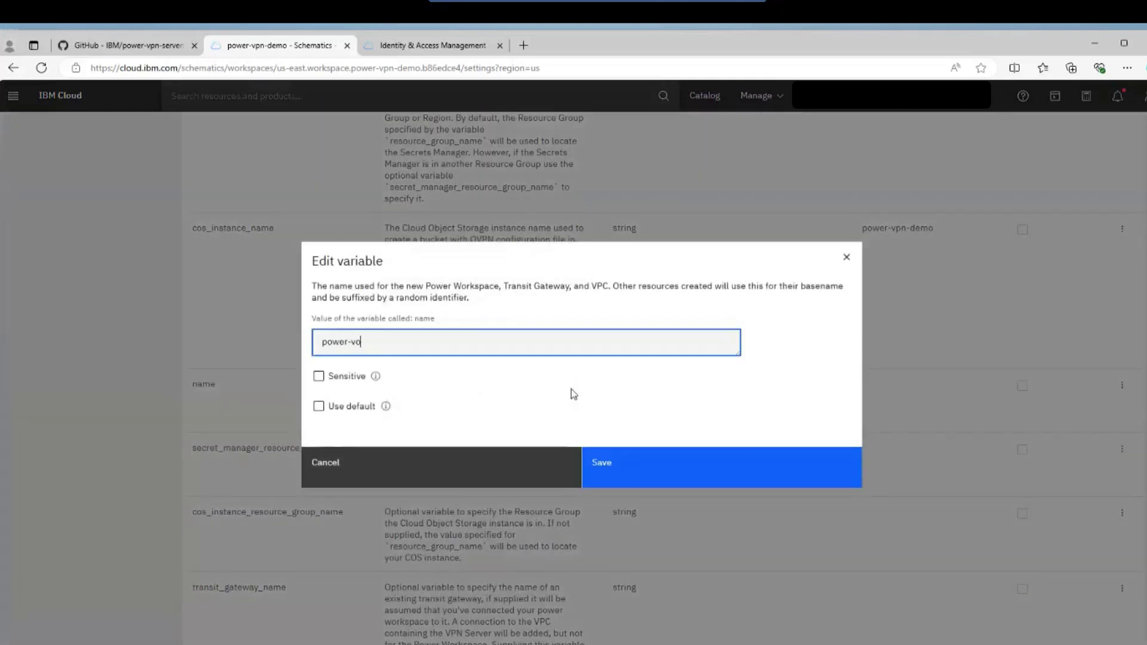
{"action": "type", "text": "n-demo"}
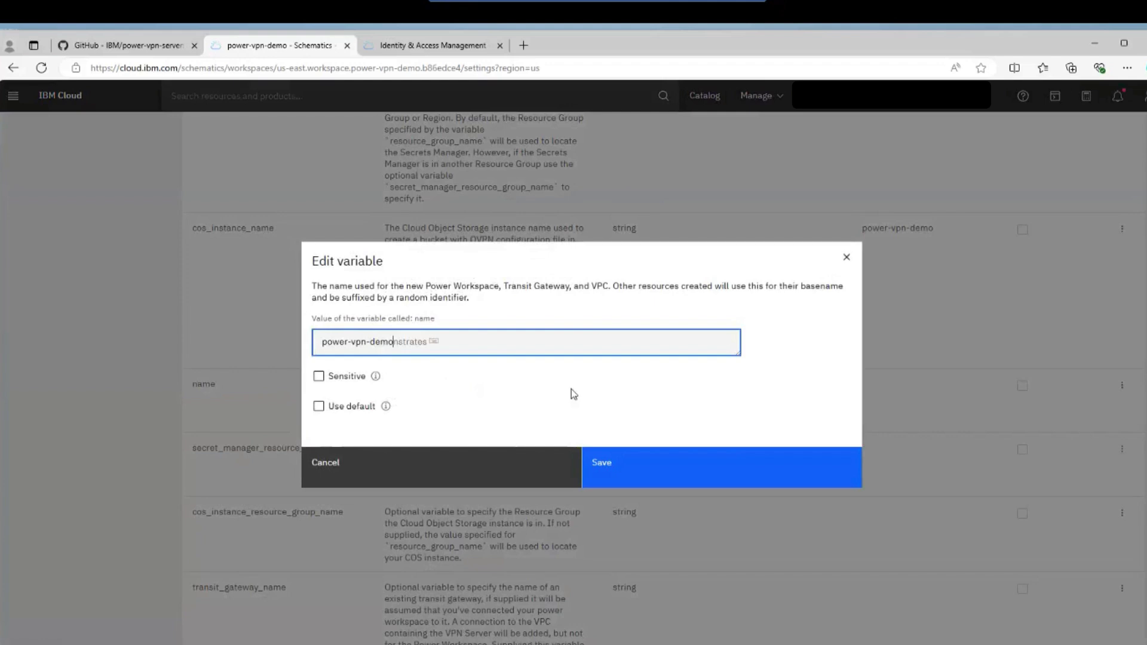
{"action": "left_click", "coordinate": [615, 471]}
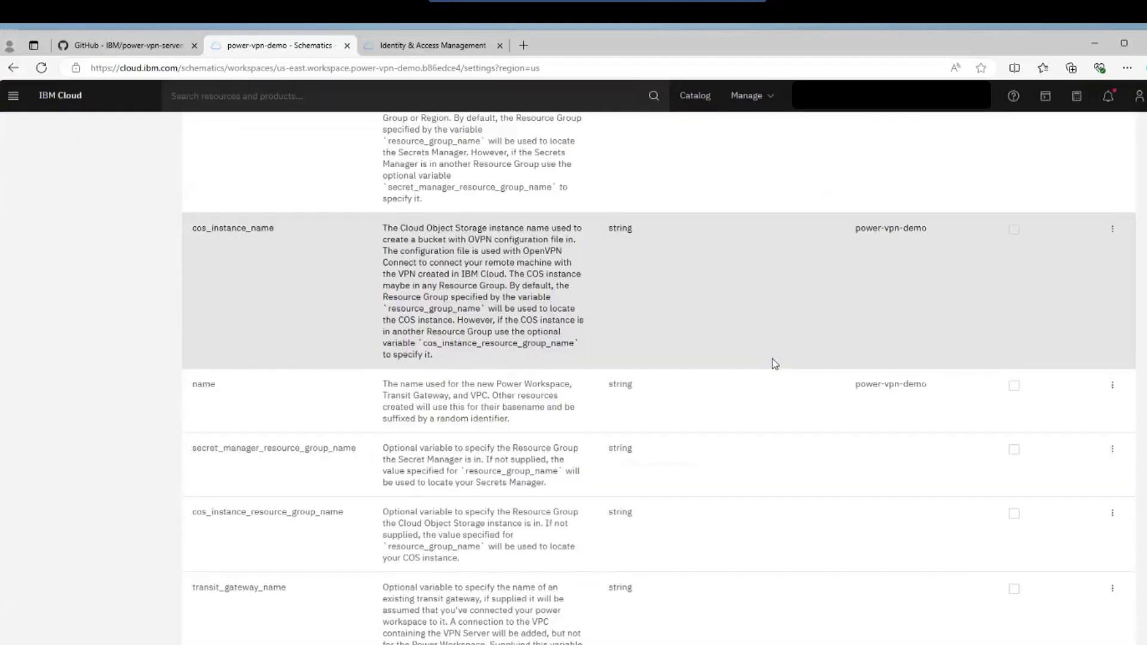
Apply the Terraform plan for the power-vpn-demo workspace and check the job log through to its end.
{"action": "scroll", "coordinate": [772, 360], "scroll_direction": "up", "scroll_amount": 5}
{"action": "scroll", "coordinate": [773, 360], "scroll_direction": "up", "scroll_amount": 6}
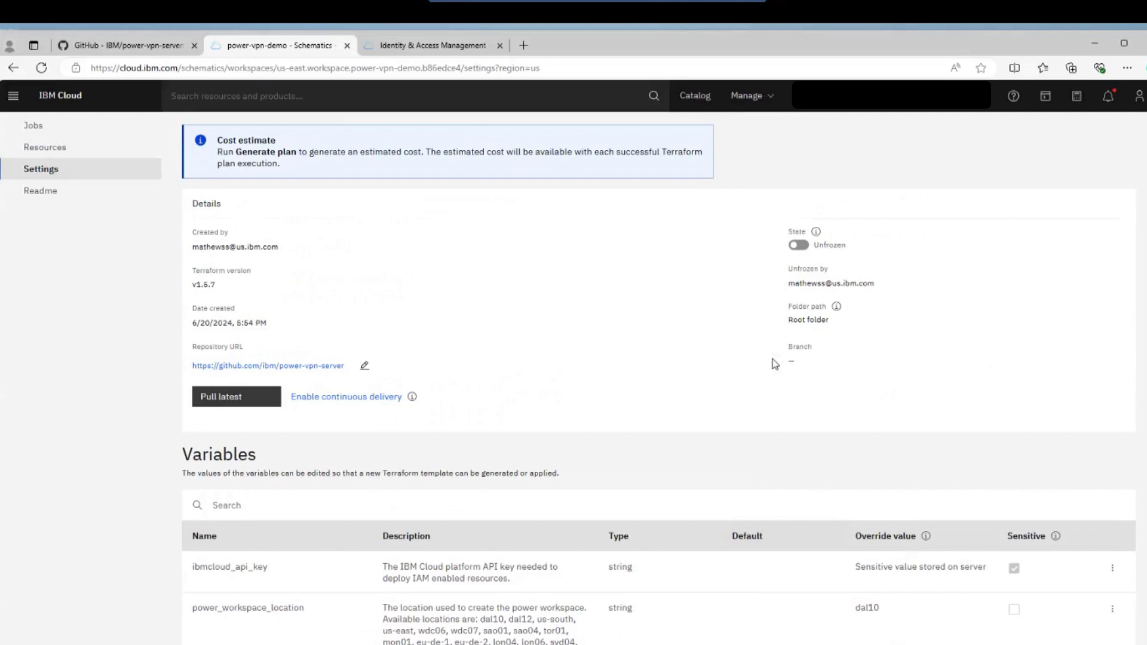
{"action": "scroll", "coordinate": [774, 364], "scroll_direction": "up", "scroll_amount": 1}
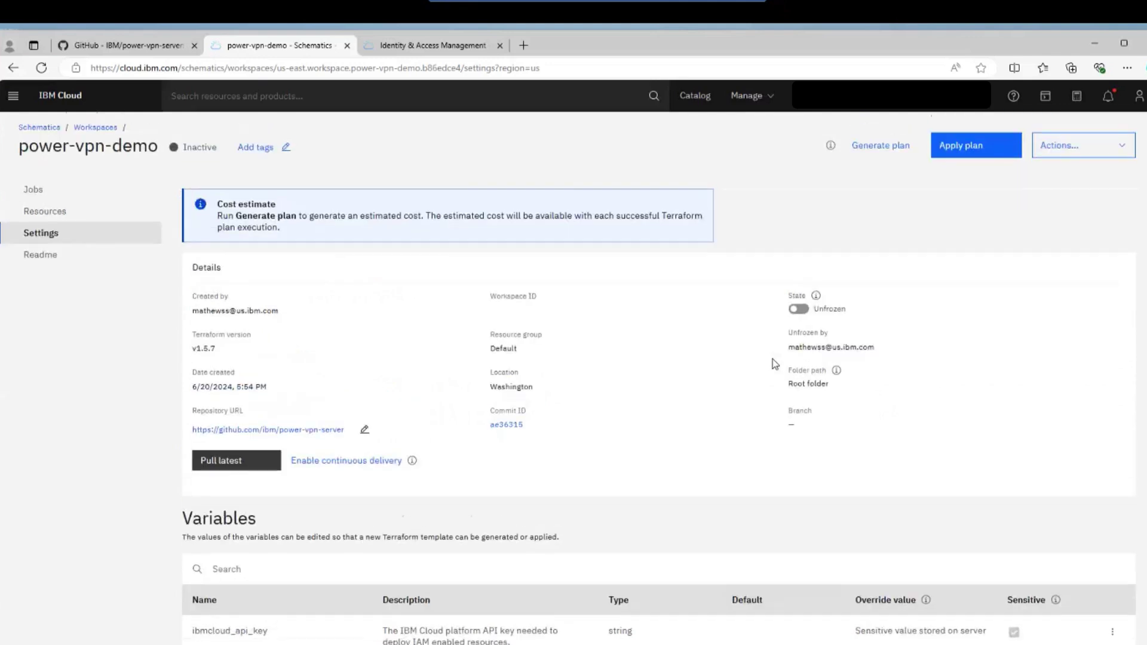
{"action": "left_click", "coordinate": [983, 147]}
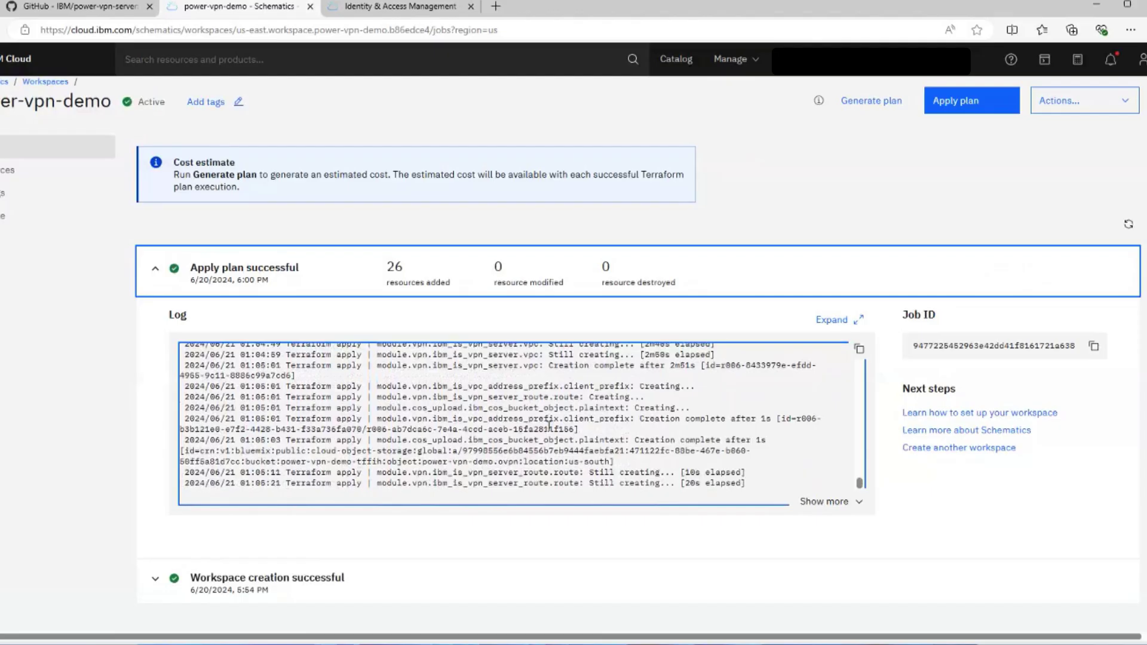
{"action": "scroll", "coordinate": [549, 426], "scroll_direction": "down", "scroll_amount": 6}
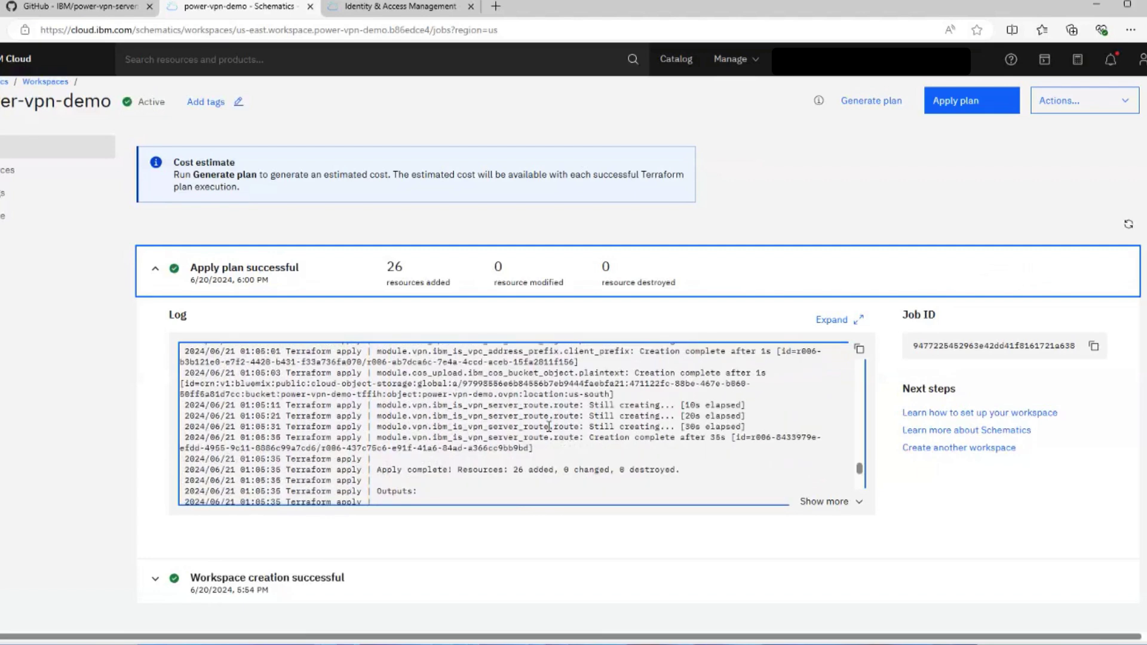
{"action": "scroll", "coordinate": [549, 426], "scroll_direction": "down", "scroll_amount": 10}
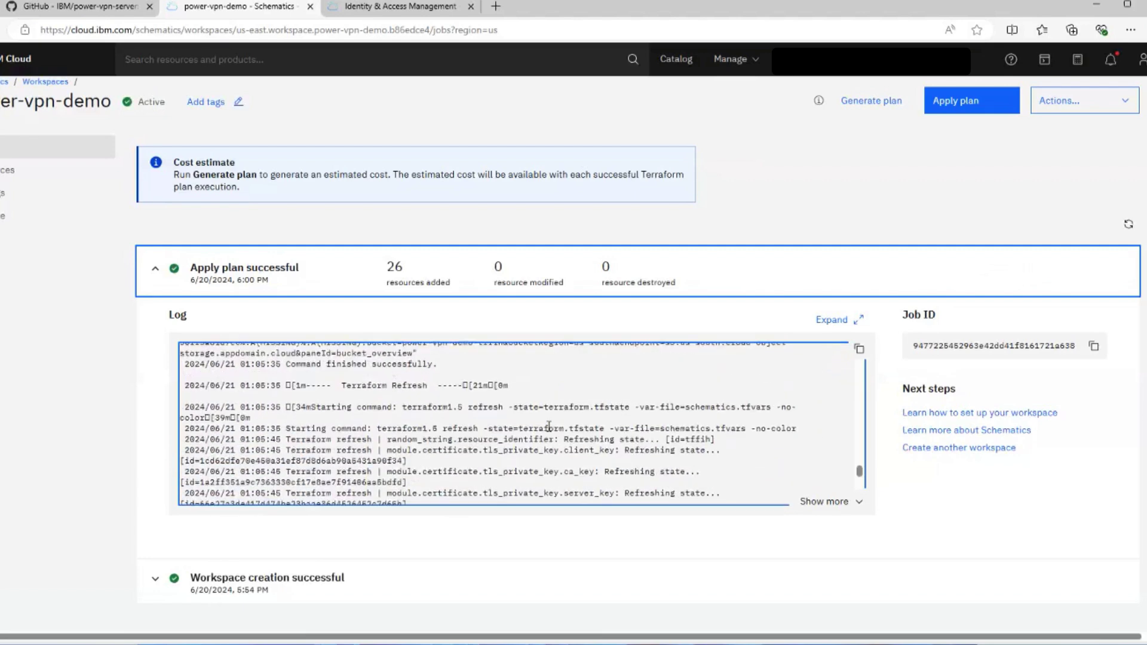
{"action": "scroll", "coordinate": [549, 425], "scroll_direction": "down", "scroll_amount": 5}
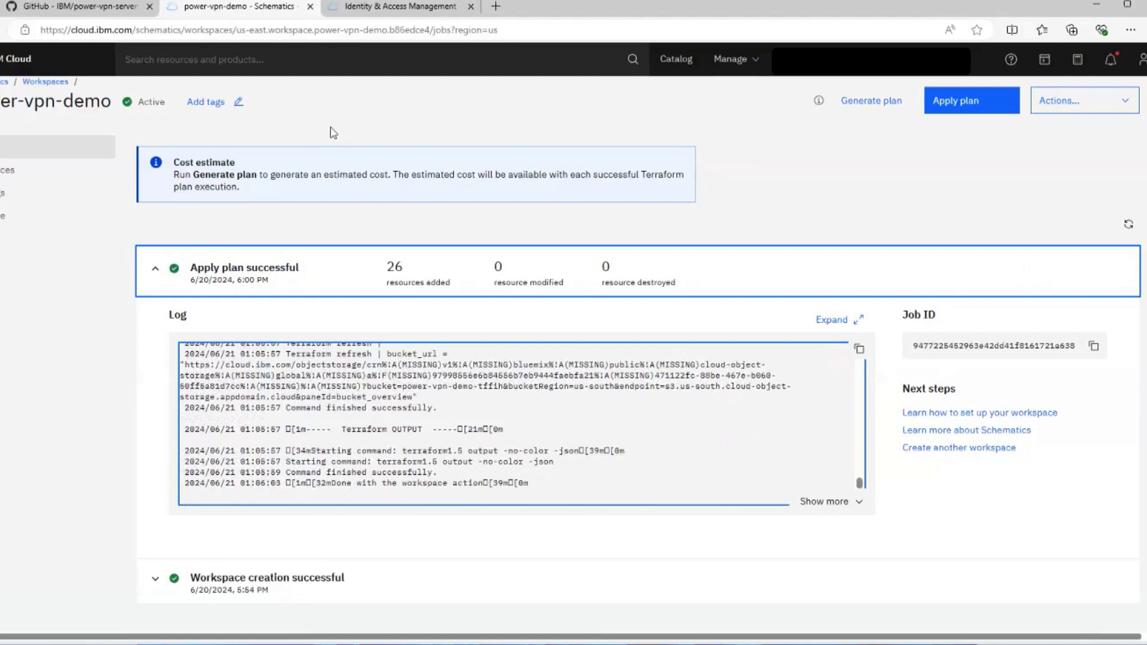
From the IBM Cloud resource list, open the power-vpn-demo Cloud Object Storage instance and download power-vpn-demo.ovpn from the power-vpn-demo-tffih bucket.
{"action": "left_click", "coordinate": [374, 7]}
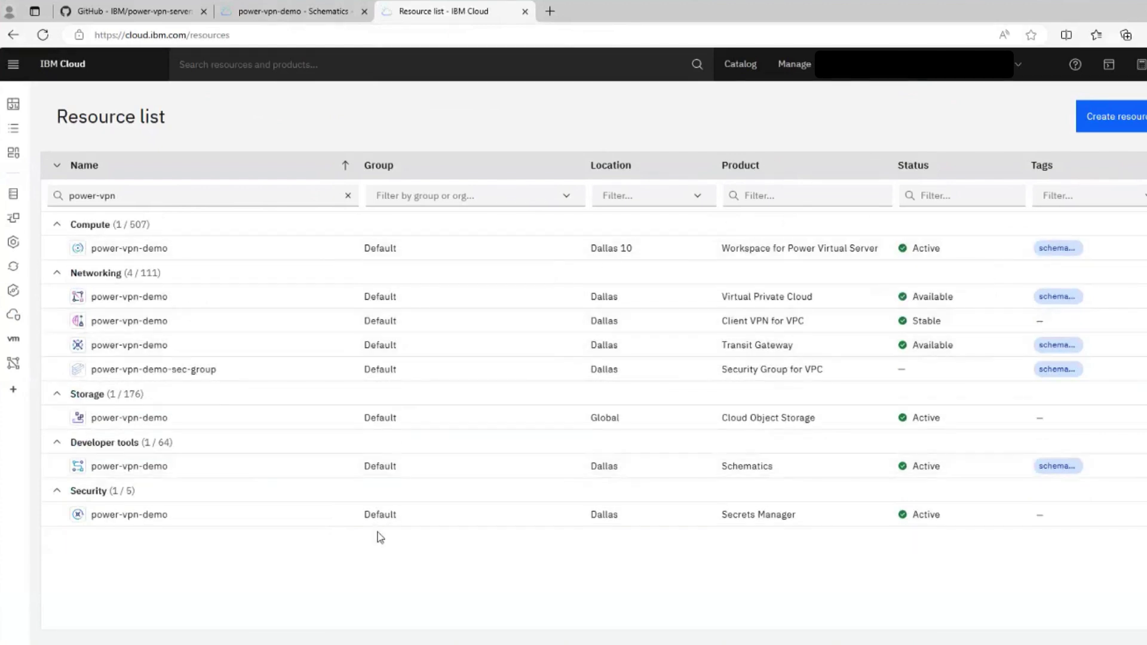
{"action": "left_click", "coordinate": [123, 419]}
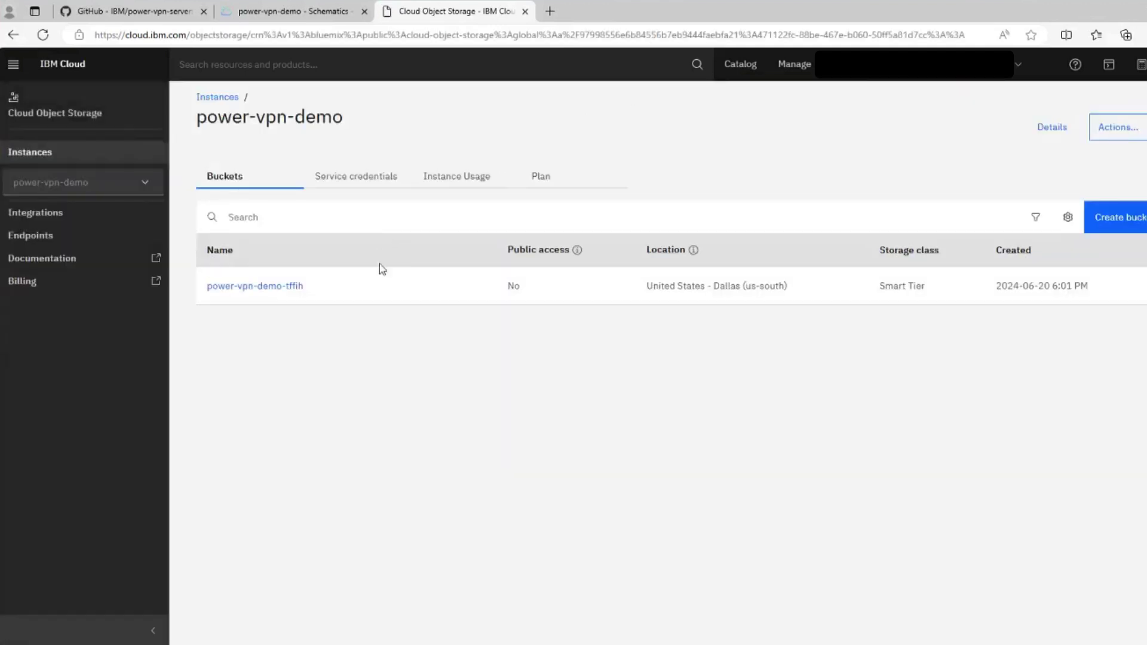
{"action": "left_click", "coordinate": [305, 286]}
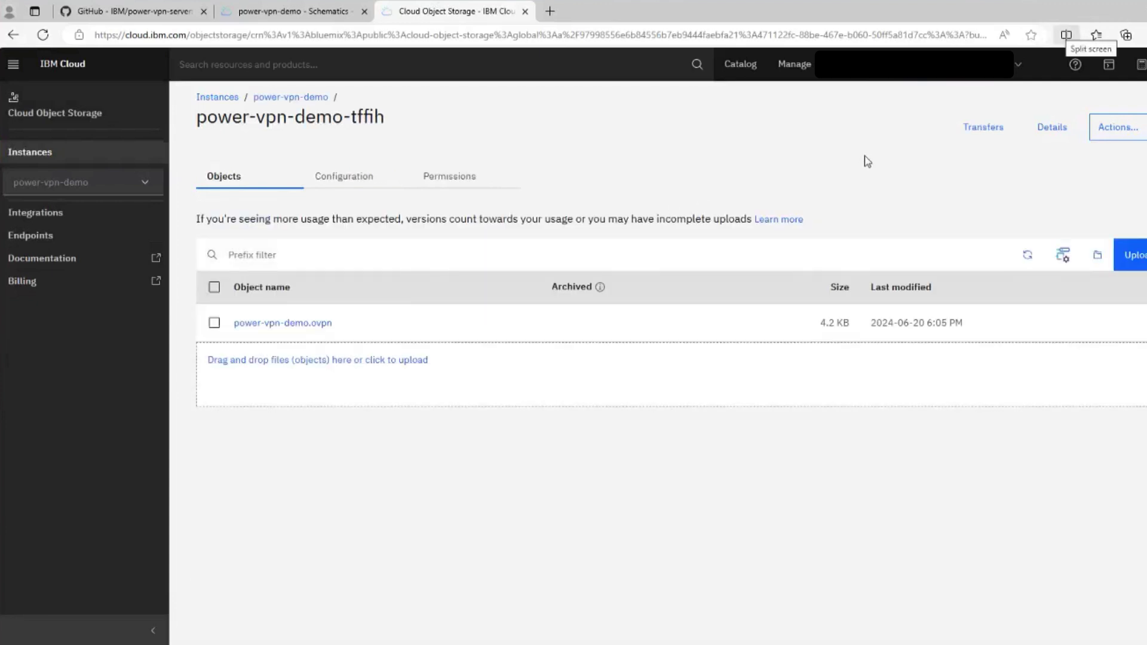
{"action": "left_click", "coordinate": [313, 325]}
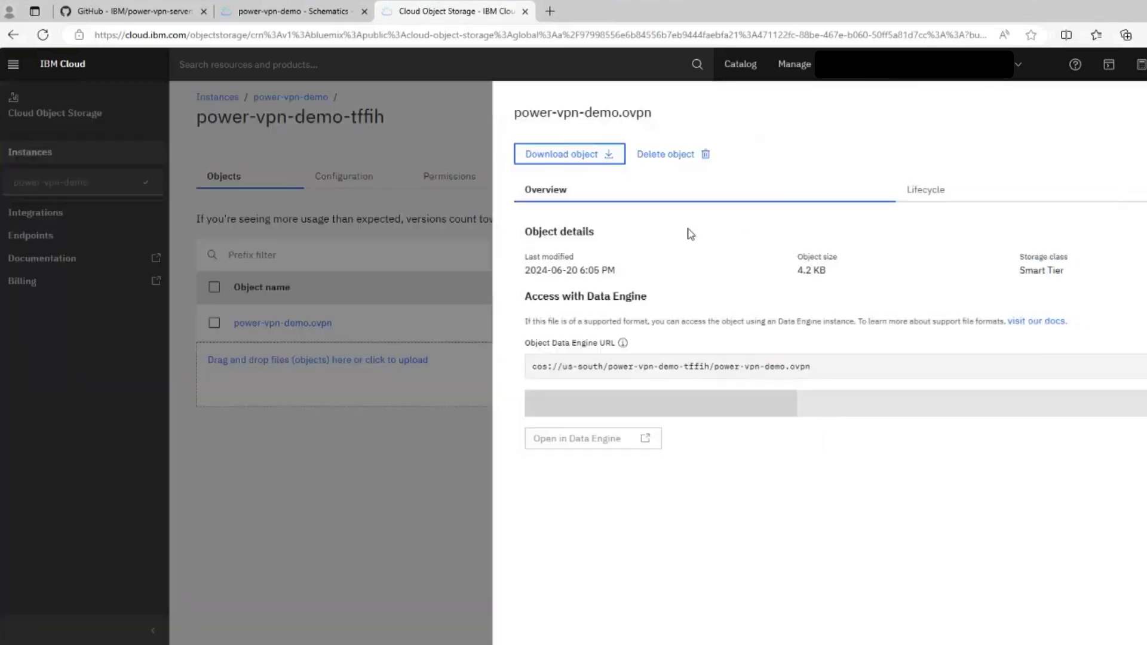
{"action": "left_click", "coordinate": [534, 157]}
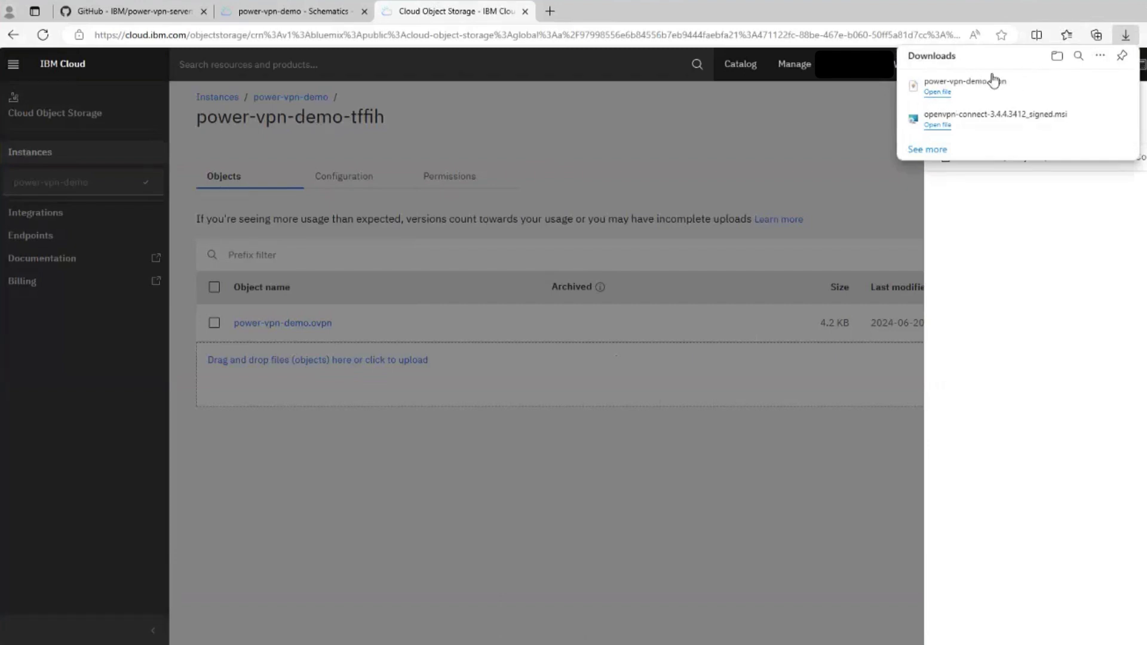
Import the downloaded power-vpn-demo.ovpn profile into OpenVPN Connect and connect to the VPN server with it.
{"action": "left_click", "coordinate": [941, 103]}
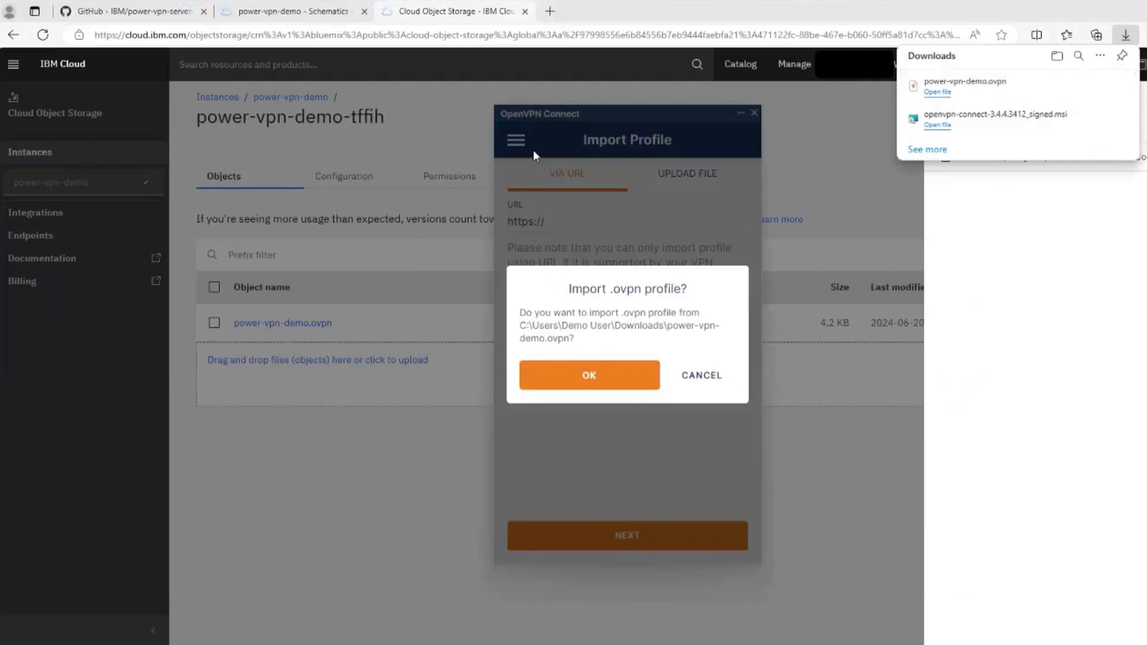
{"action": "left_click", "coordinate": [591, 376]}
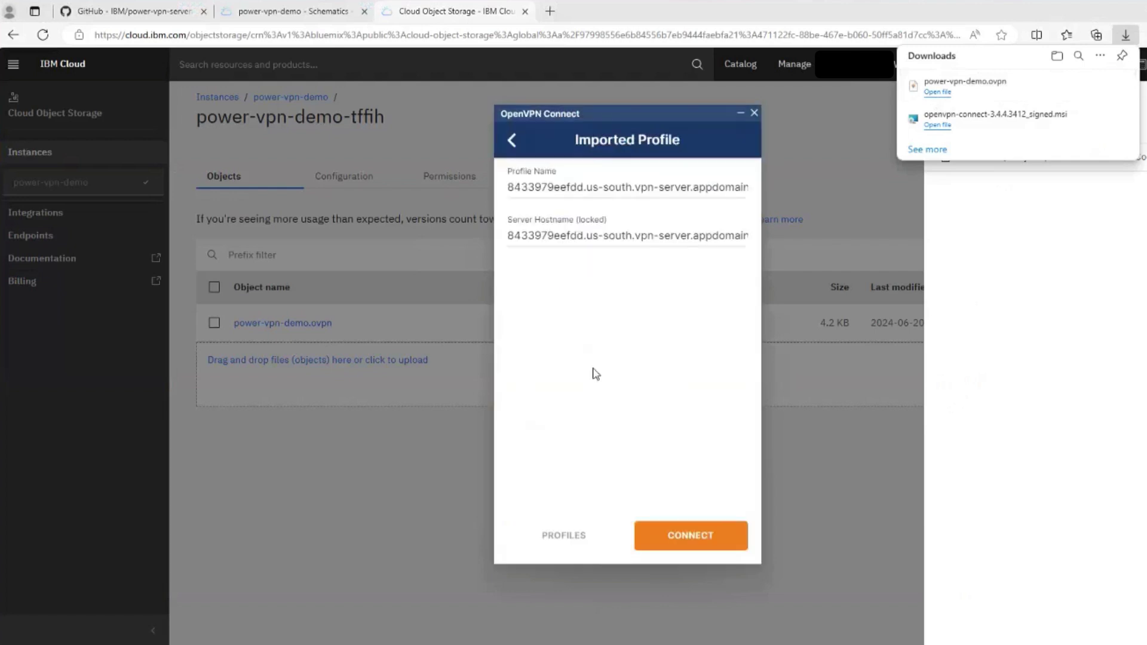
{"action": "left_click", "coordinate": [676, 536]}
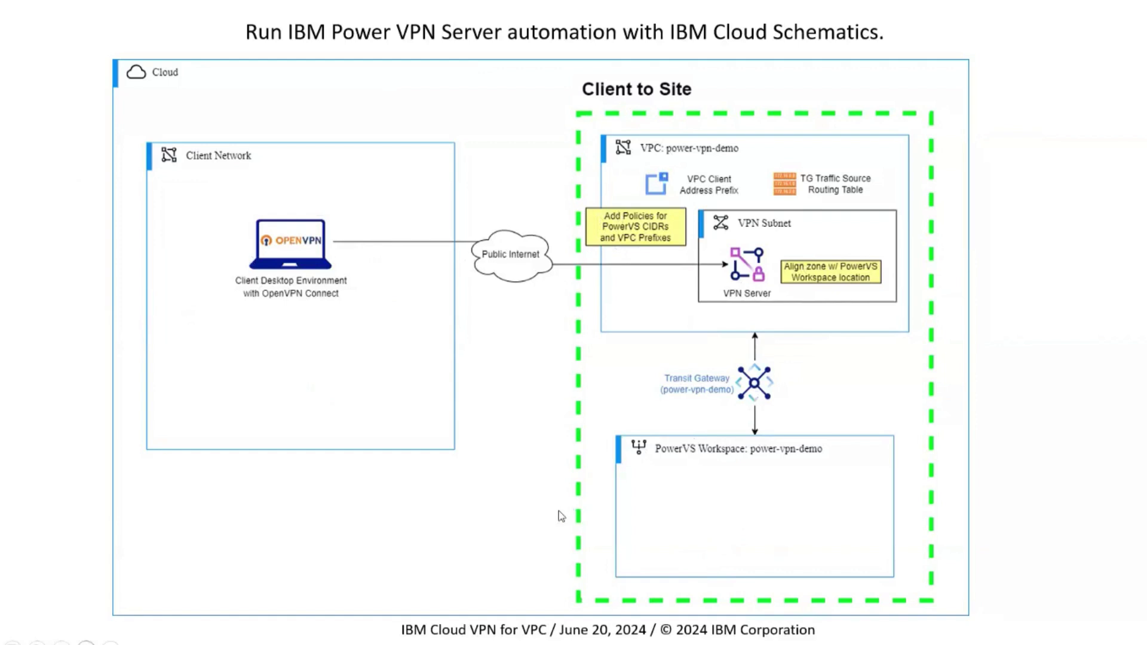
{"action": "key", "text": "Right"}
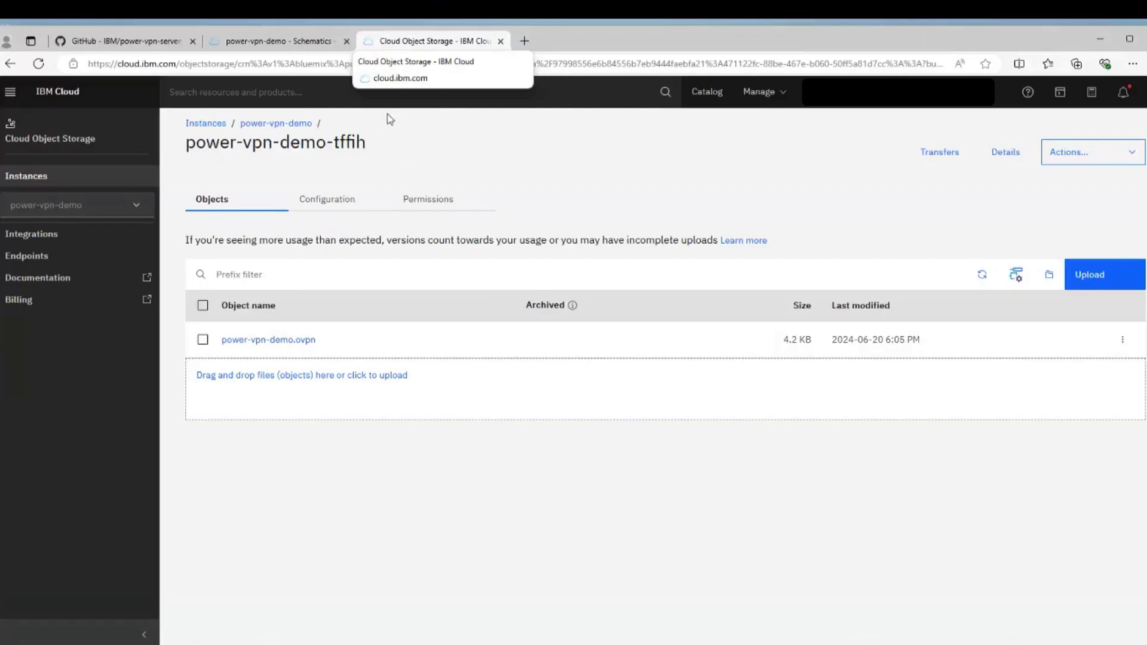
From the IBM Cloud resource list, open the power-vpn-demo Workspace for Power Virtual Server.
{"action": "left_click", "coordinate": [299, 42]}
{"action": "left_click", "coordinate": [399, 42]}
{"action": "left_click", "coordinate": [11, 92]}
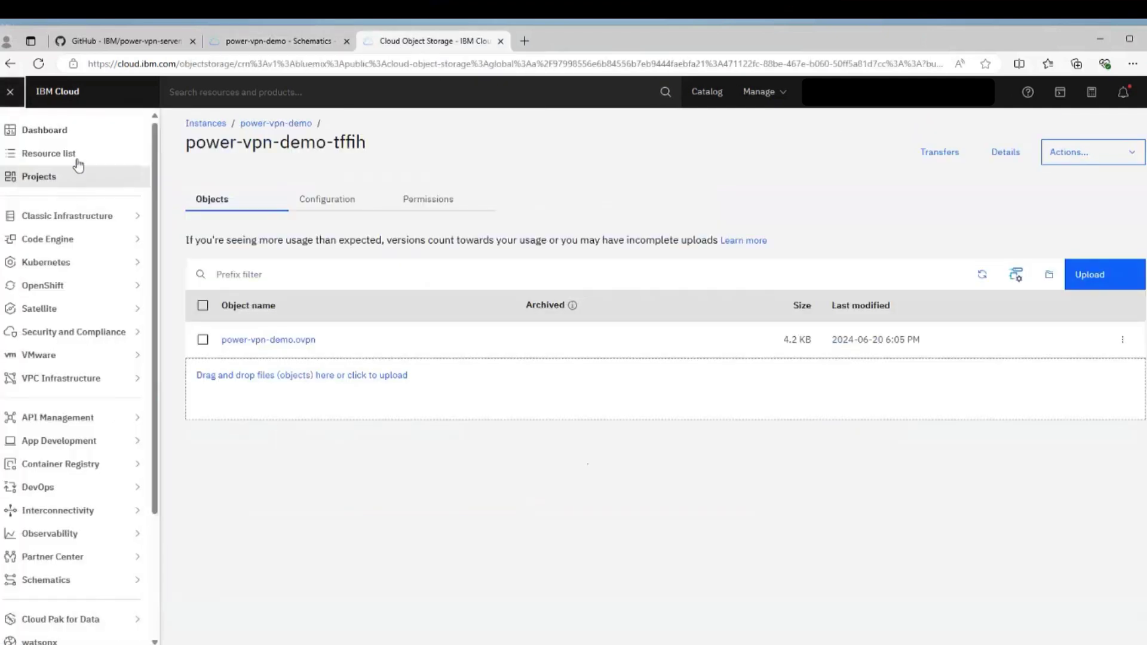
{"action": "left_click", "coordinate": [77, 157]}
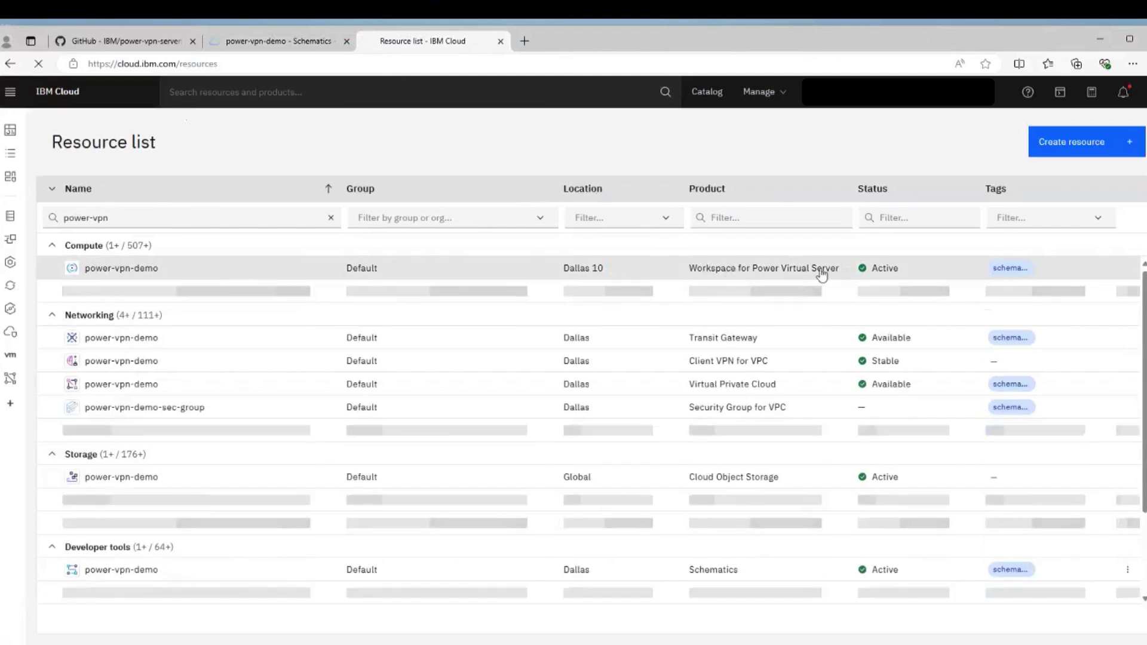
{"action": "left_click", "coordinate": [122, 269]}
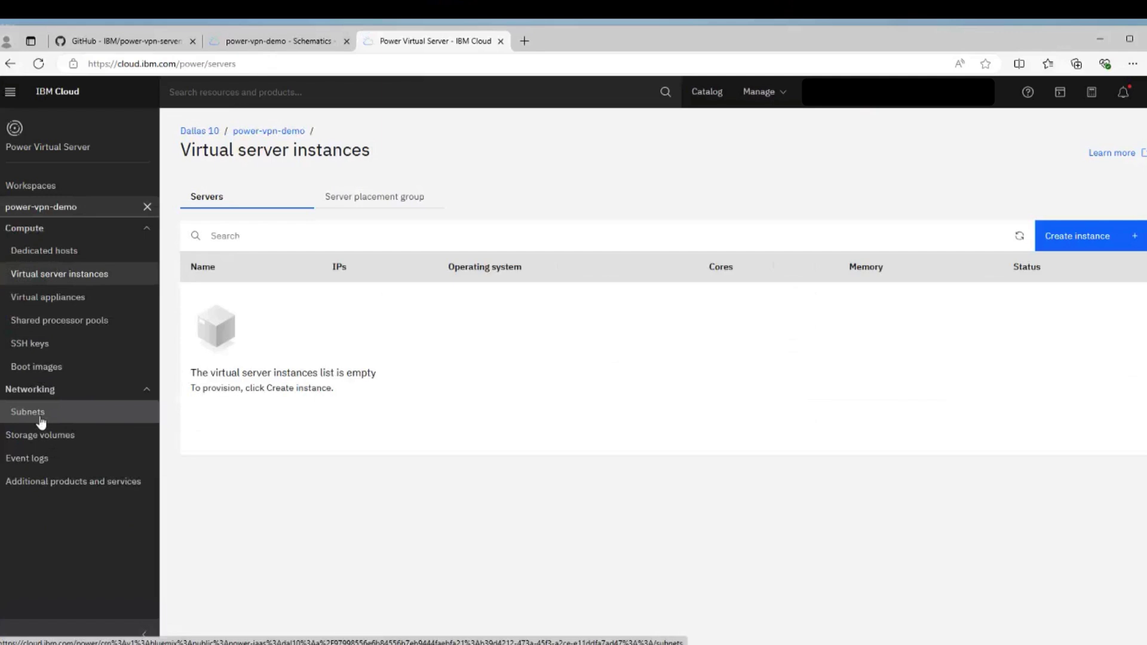
Create a subnet named power-vpn-sub with CIDR 10.100.0.0/24 in the power-vpn-demo workspace.
{"action": "left_click", "coordinate": [41, 420]}
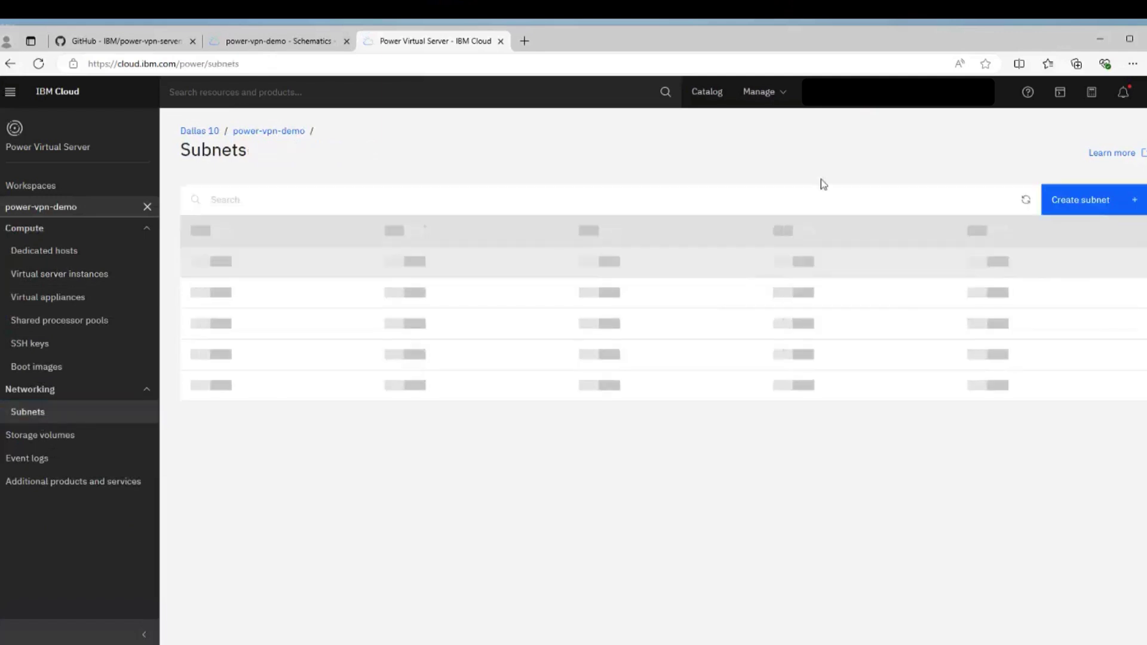
{"action": "left_click", "coordinate": [1070, 202]}
{"action": "left_click", "coordinate": [928, 195]}
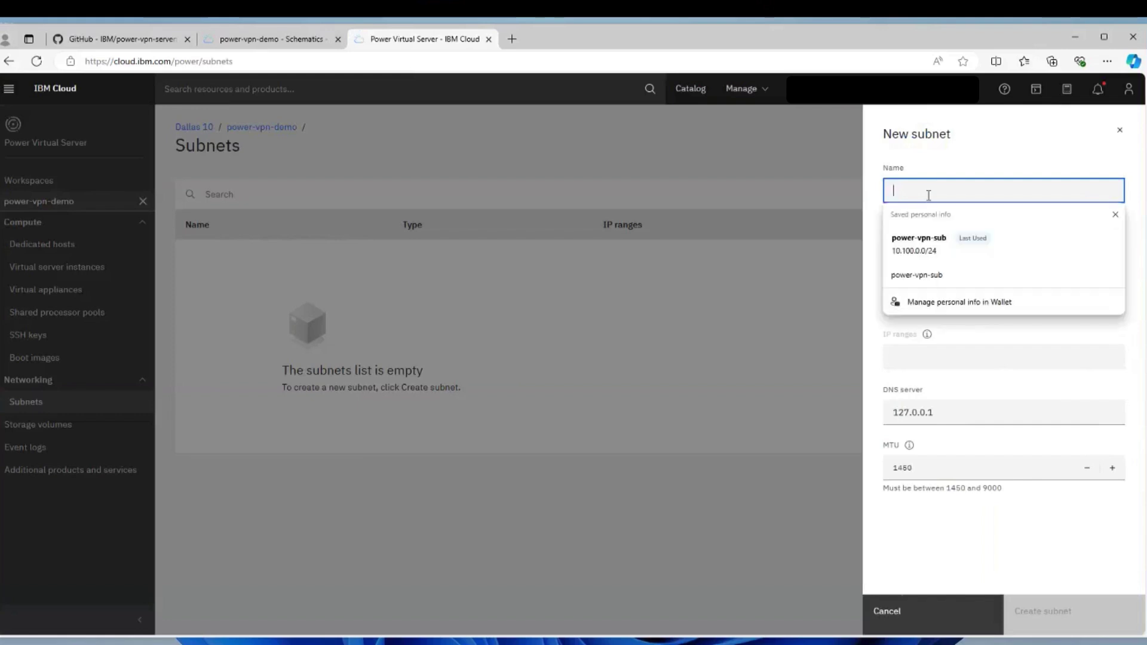
{"action": "key", "text": "Down"}
{"action": "key", "text": "Return"}
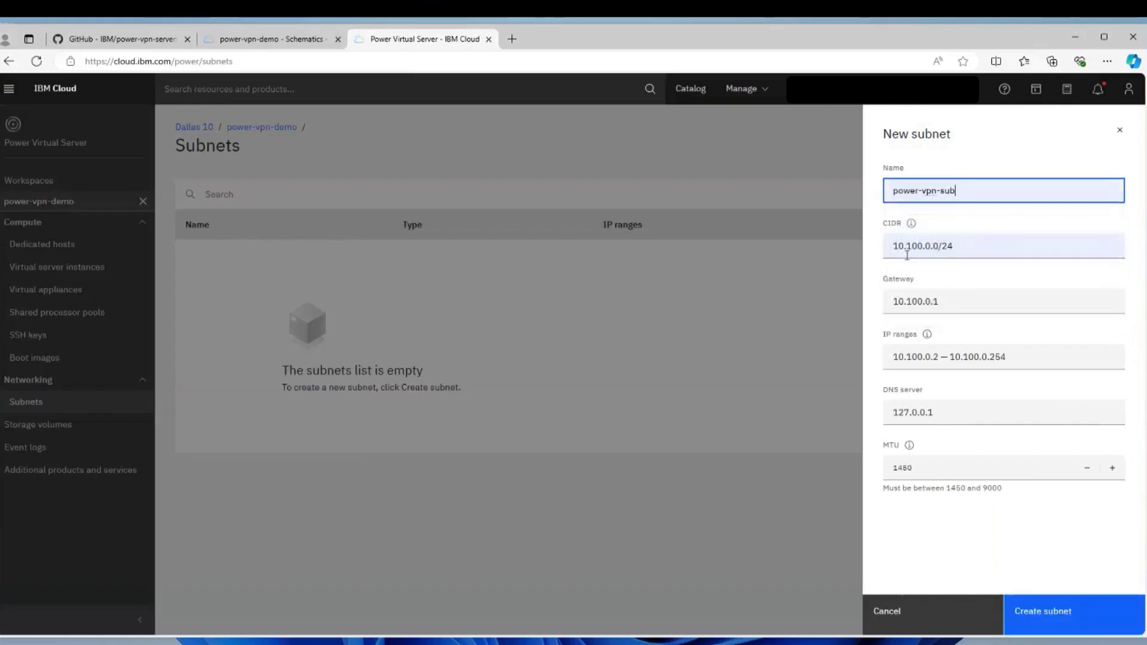
{"action": "left_click", "coordinate": [960, 252]}
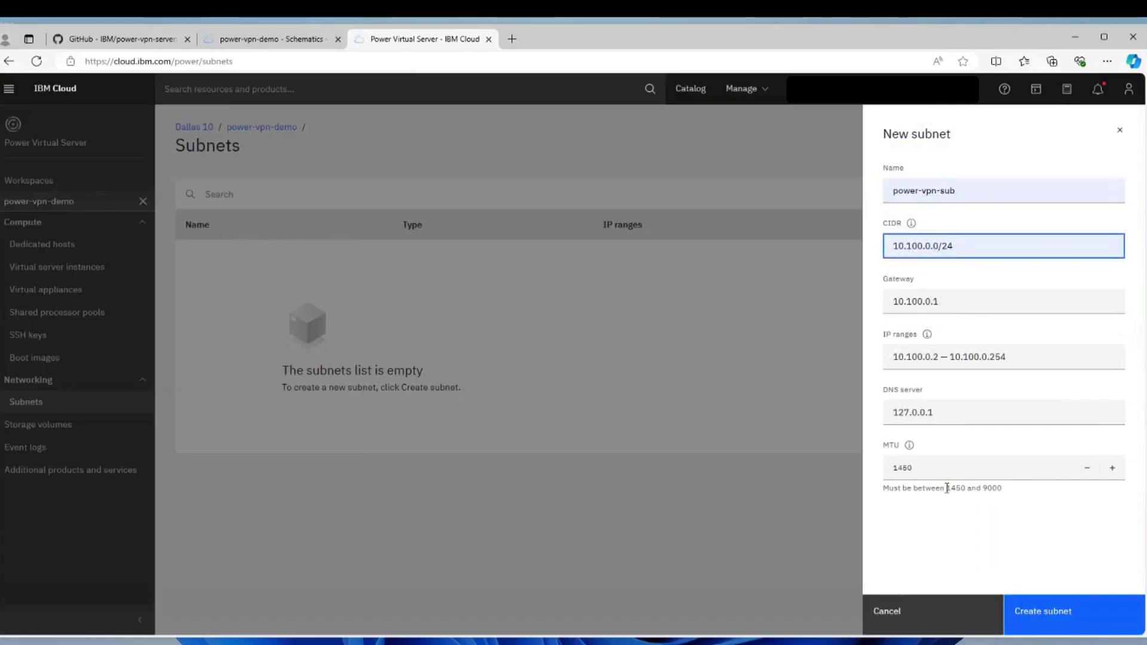
{"action": "left_click", "coordinate": [1038, 628]}
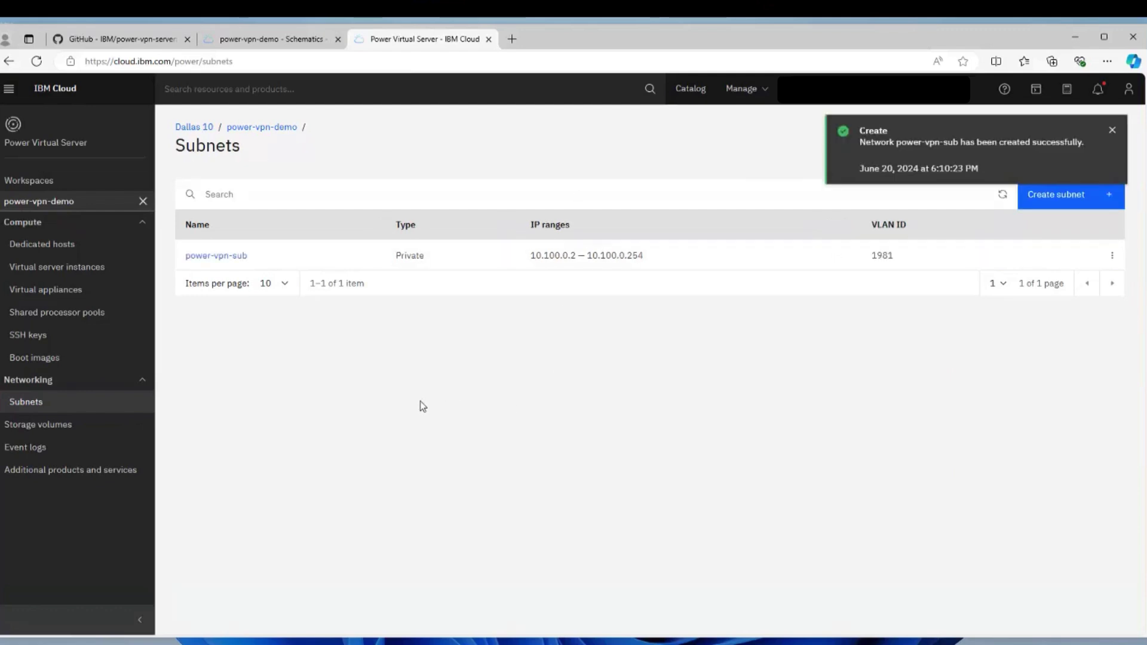
Start creating a virtual server instance in the workspace and name it power-vpn-vm.
{"action": "left_click", "coordinate": [84, 267]}
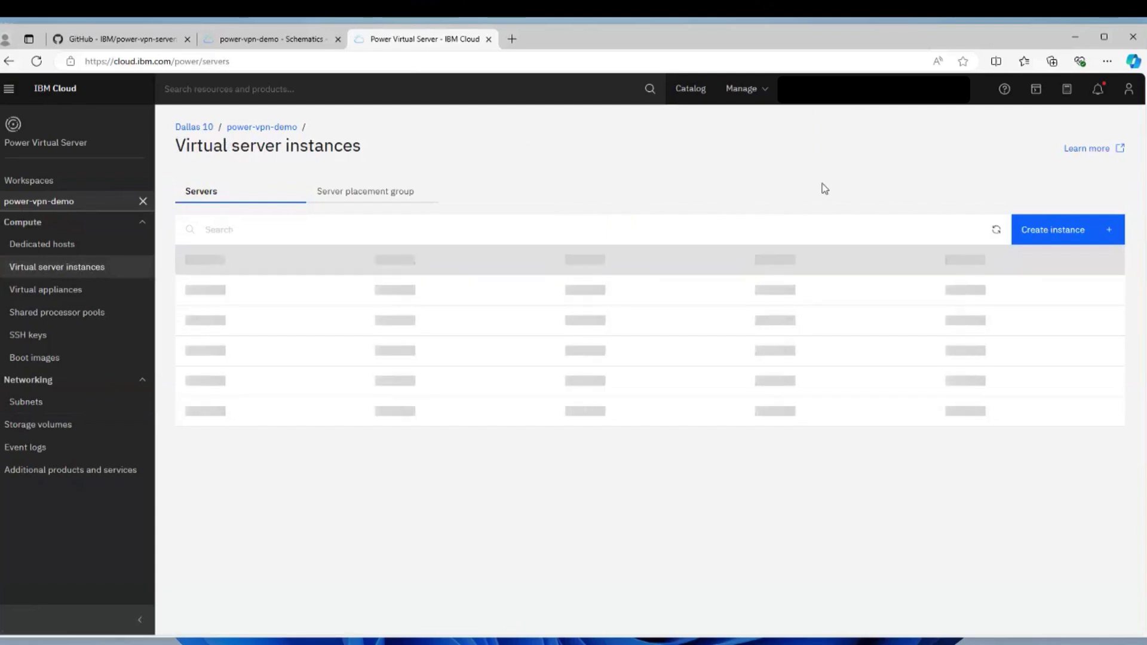
{"action": "left_click", "coordinate": [1045, 248]}
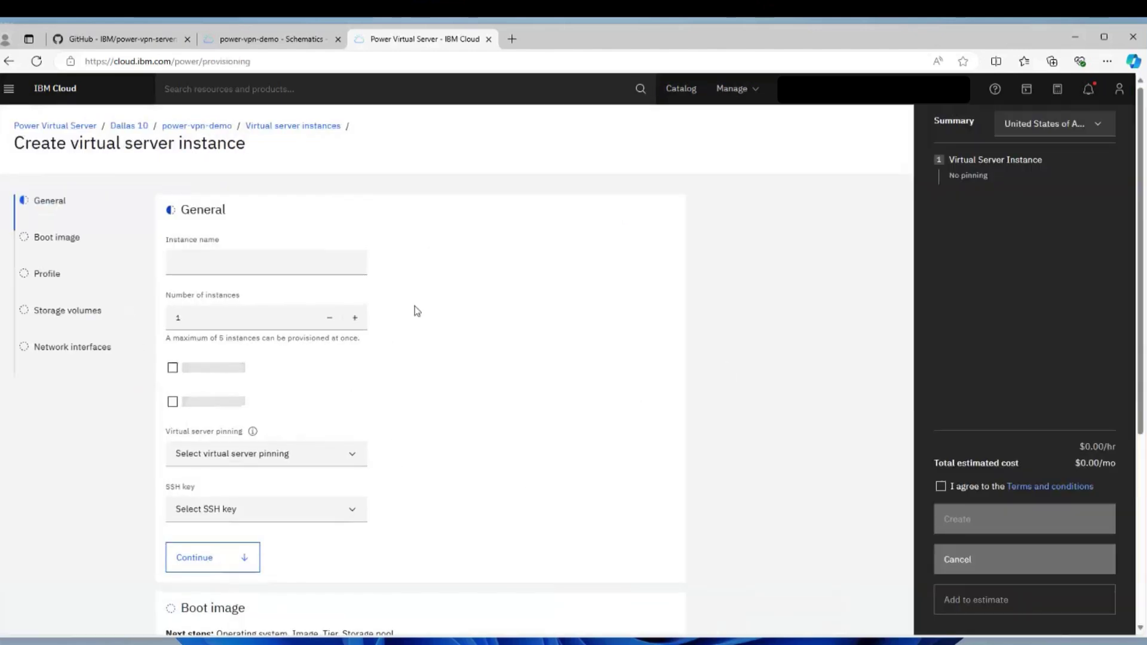
{"action": "left_click", "coordinate": [299, 257]}
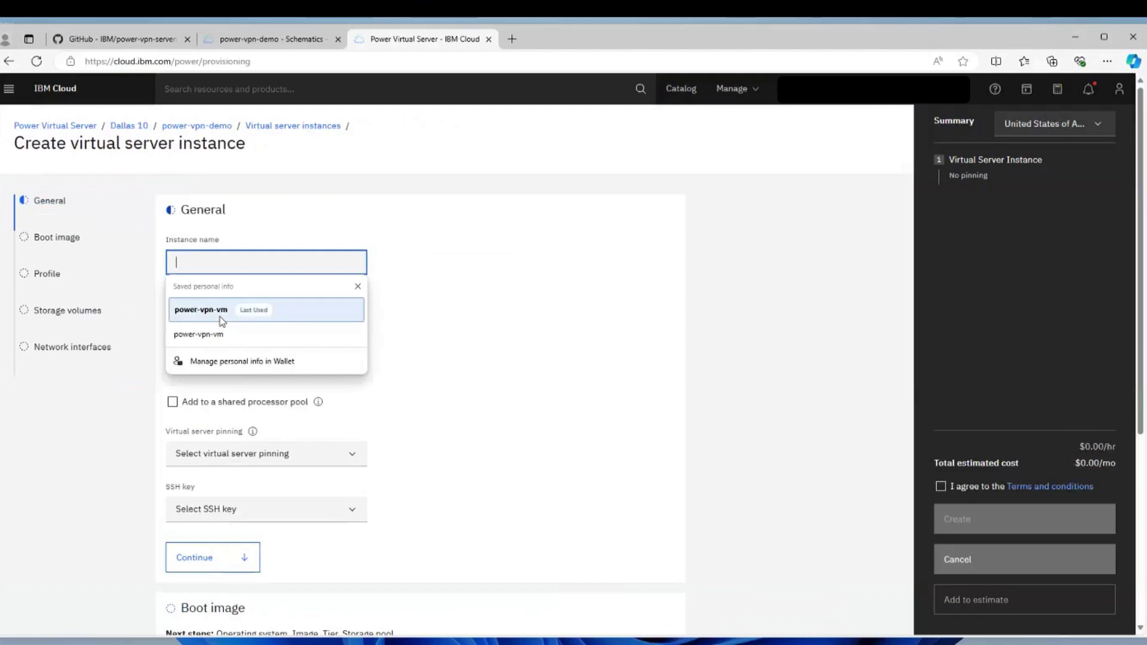
{"action": "left_click", "coordinate": [199, 265]}
{"action": "type", "text": "power"}
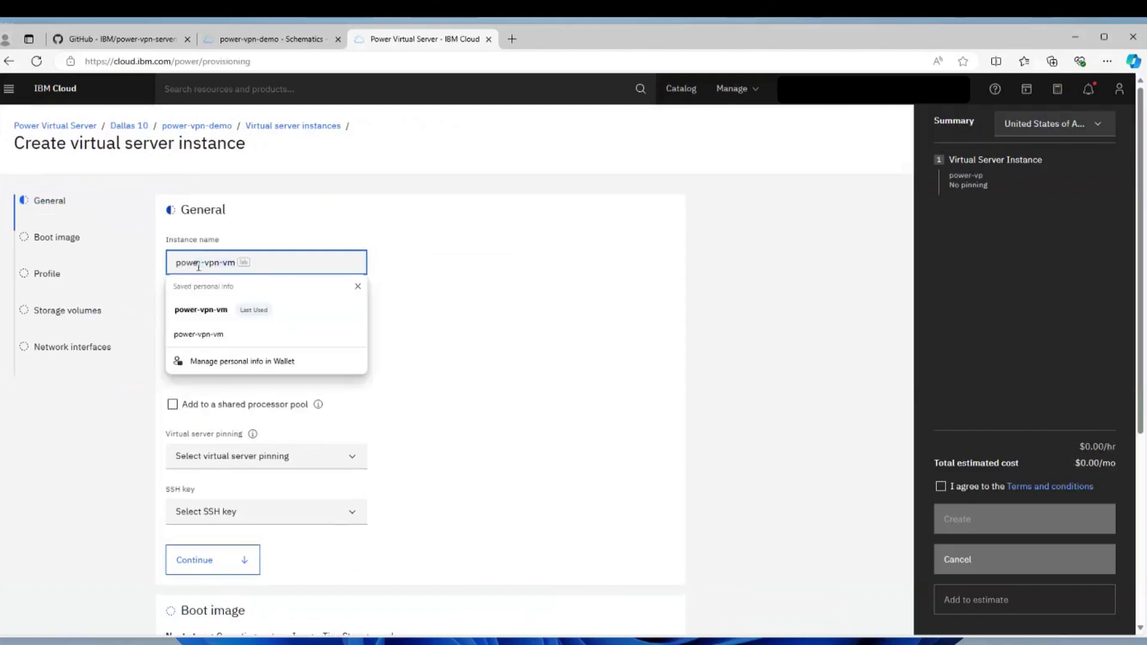
{"action": "type", "text": "-vpn-vm"}
{"action": "key", "text": "Tab"}
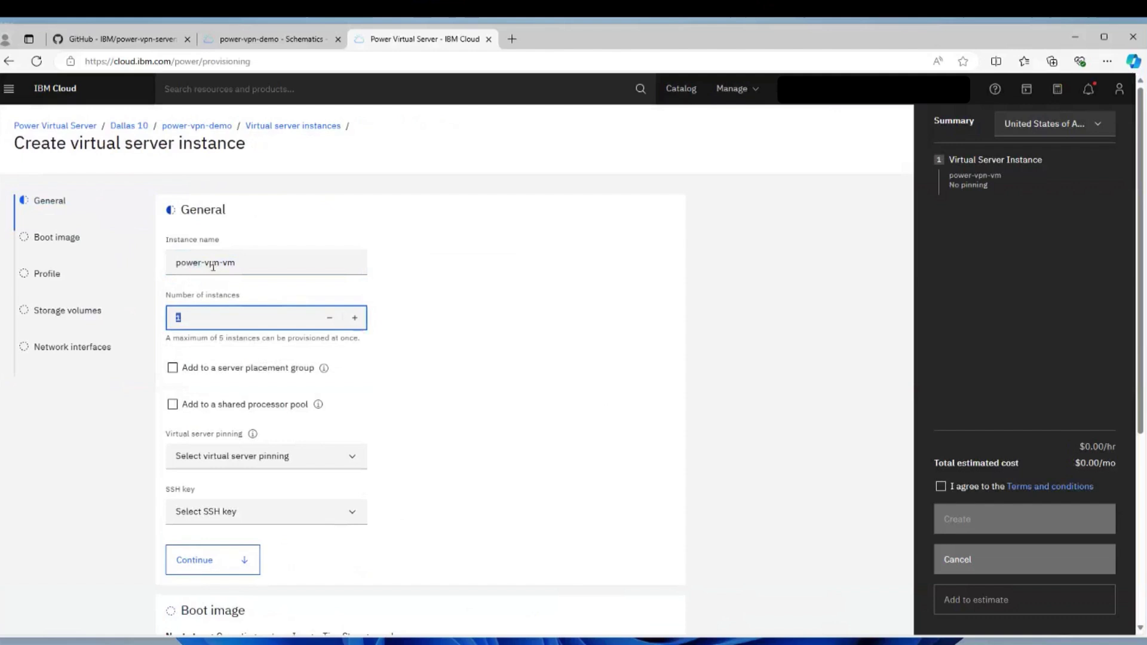
{"action": "left_click", "coordinate": [400, 339]}
Assign the SSH key 20230721 to the instance and complete the General section.
{"action": "scroll", "coordinate": [400, 338], "scroll_direction": "down", "scroll_amount": 3}
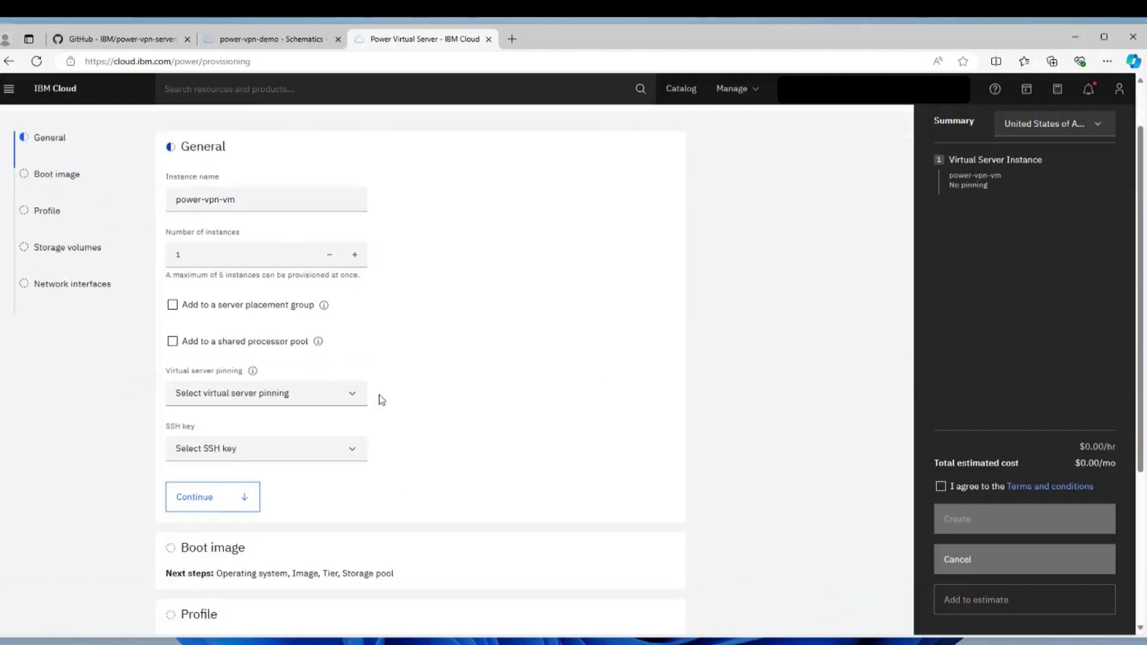
{"action": "left_click", "coordinate": [362, 390]}
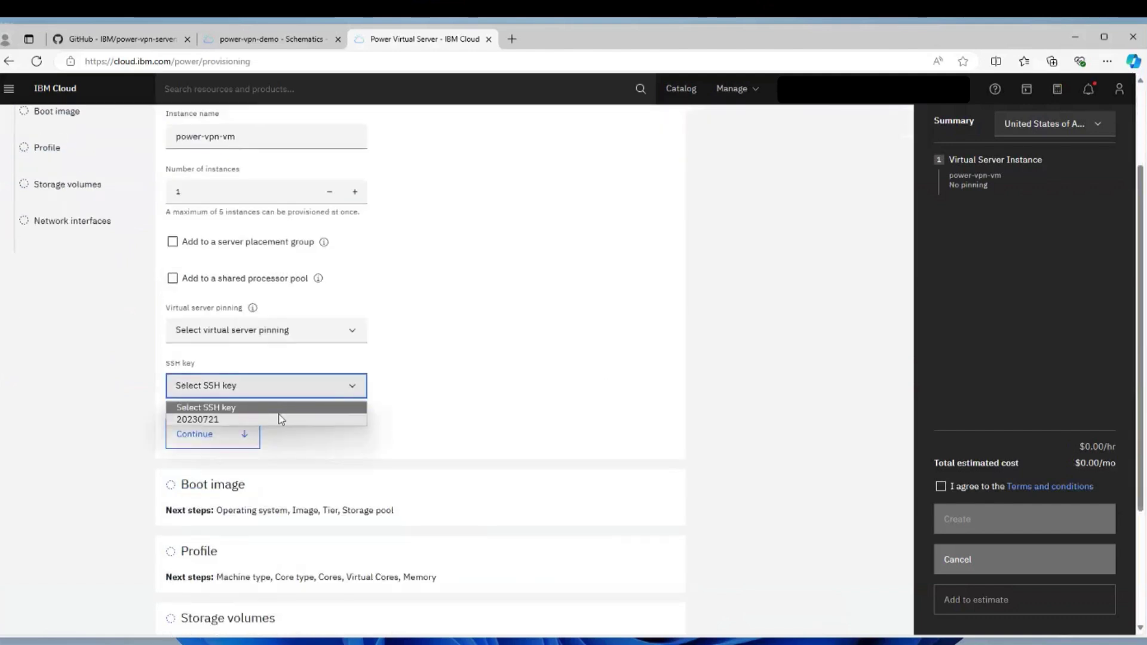
{"action": "left_click", "coordinate": [281, 420]}
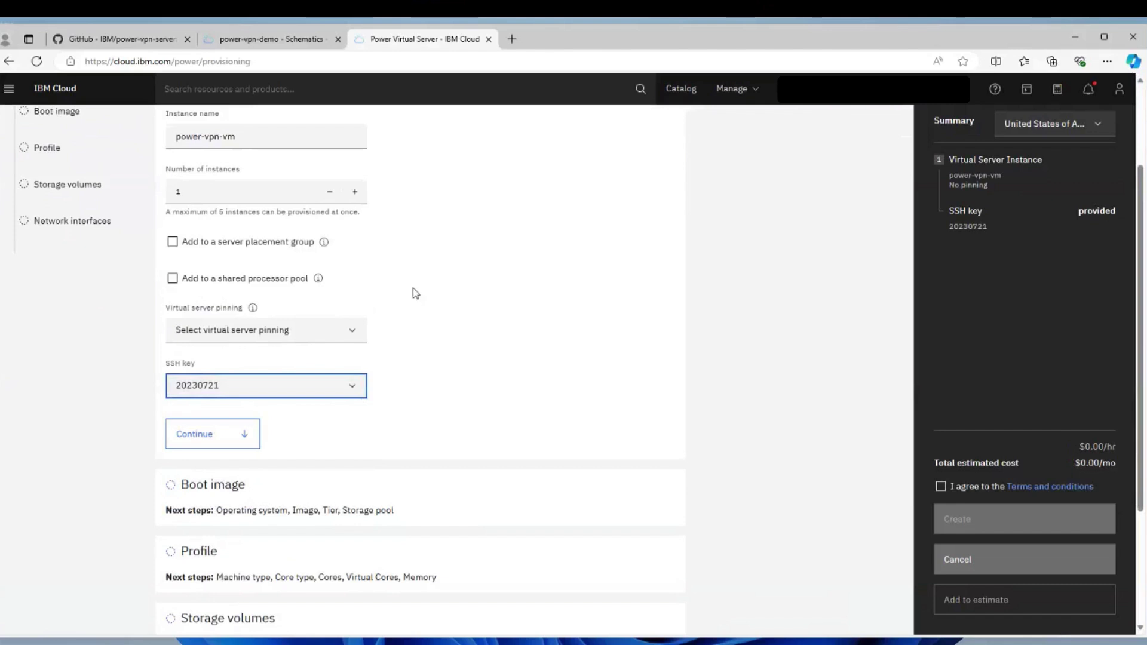
{"action": "left_click", "coordinate": [444, 404]}
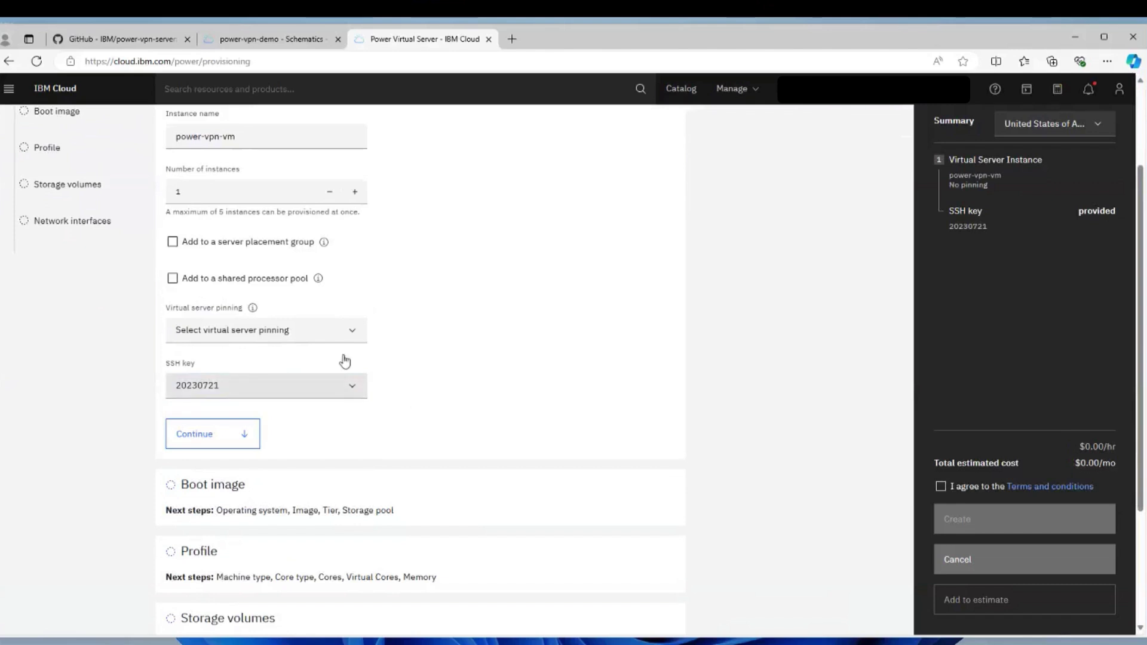
{"action": "left_click", "coordinate": [248, 445]}
Set the boot image to RHEL9-SP2 under the IBM provided Linux subscription and complete the Boot image section.
{"action": "left_click", "coordinate": [240, 260]}
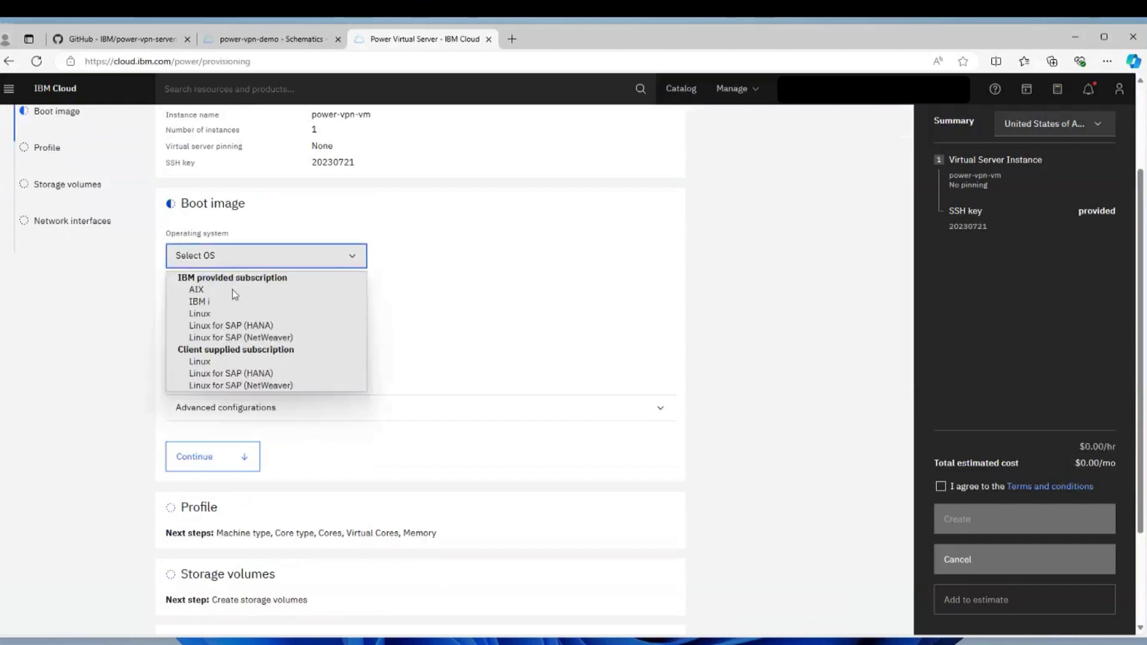
{"action": "left_click", "coordinate": [225, 314]}
{"action": "left_click", "coordinate": [239, 318]}
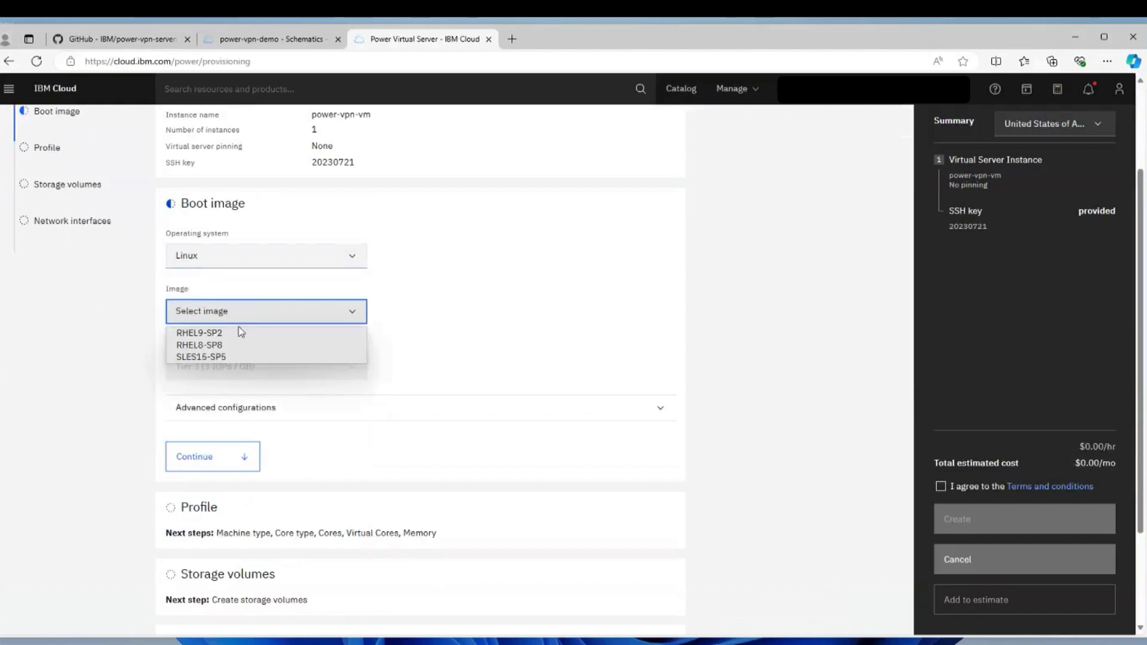
{"action": "left_click", "coordinate": [239, 333]}
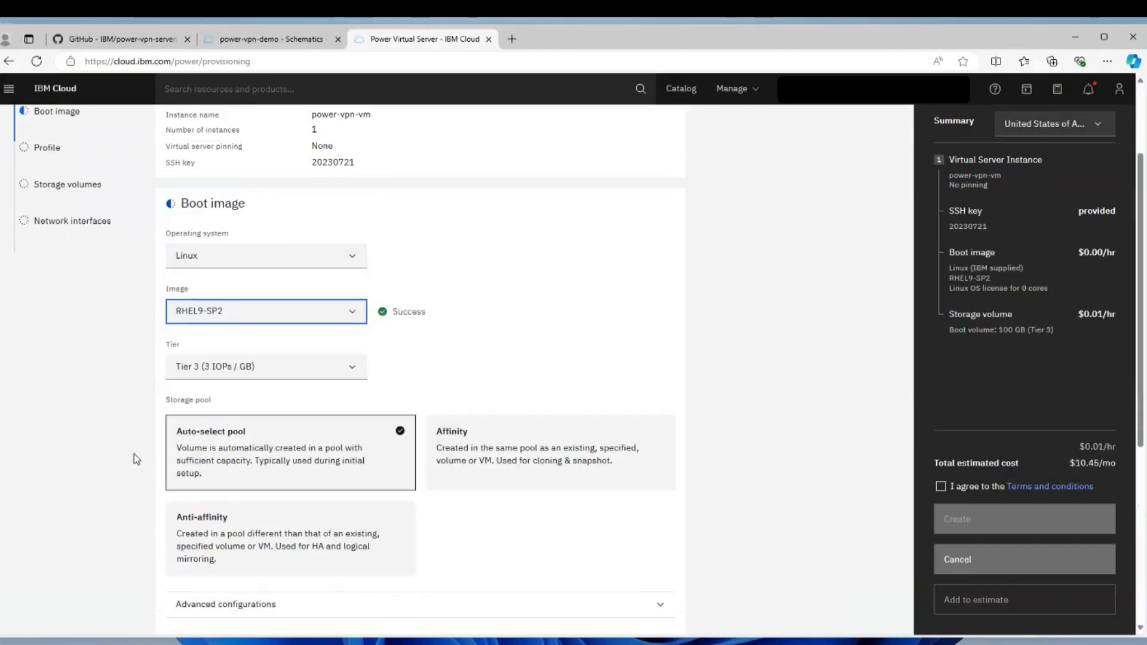
{"action": "scroll", "coordinate": [135, 460], "scroll_direction": "down", "scroll_amount": 2}
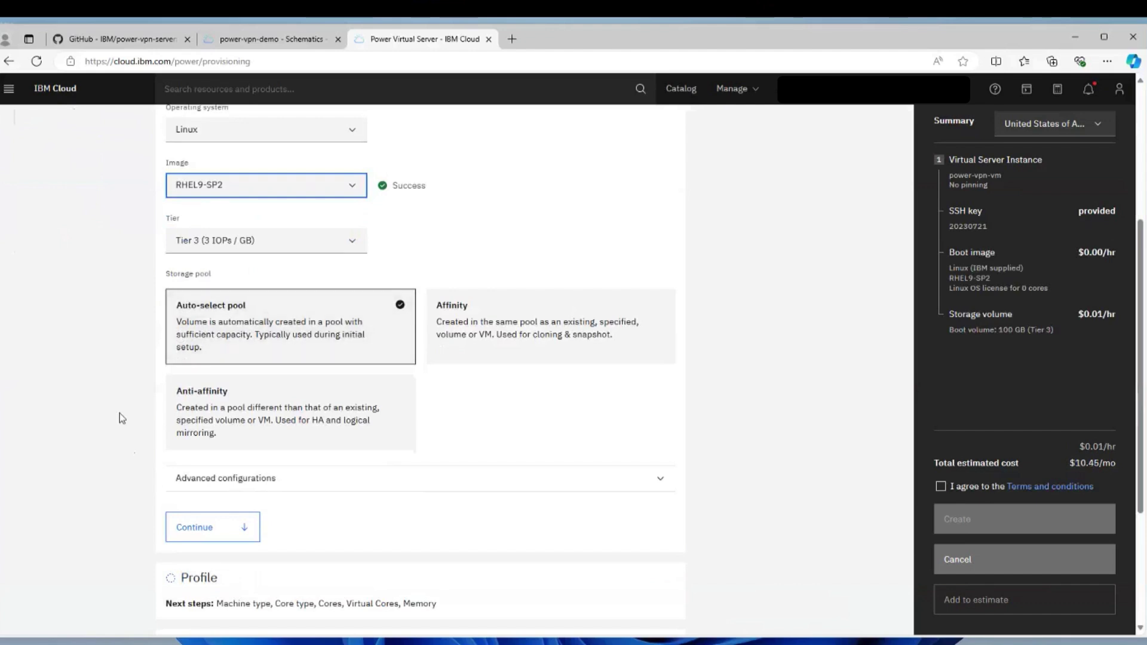
{"action": "scroll", "coordinate": [120, 414], "scroll_direction": "down", "scroll_amount": 3}
{"action": "left_click", "coordinate": [221, 348]}
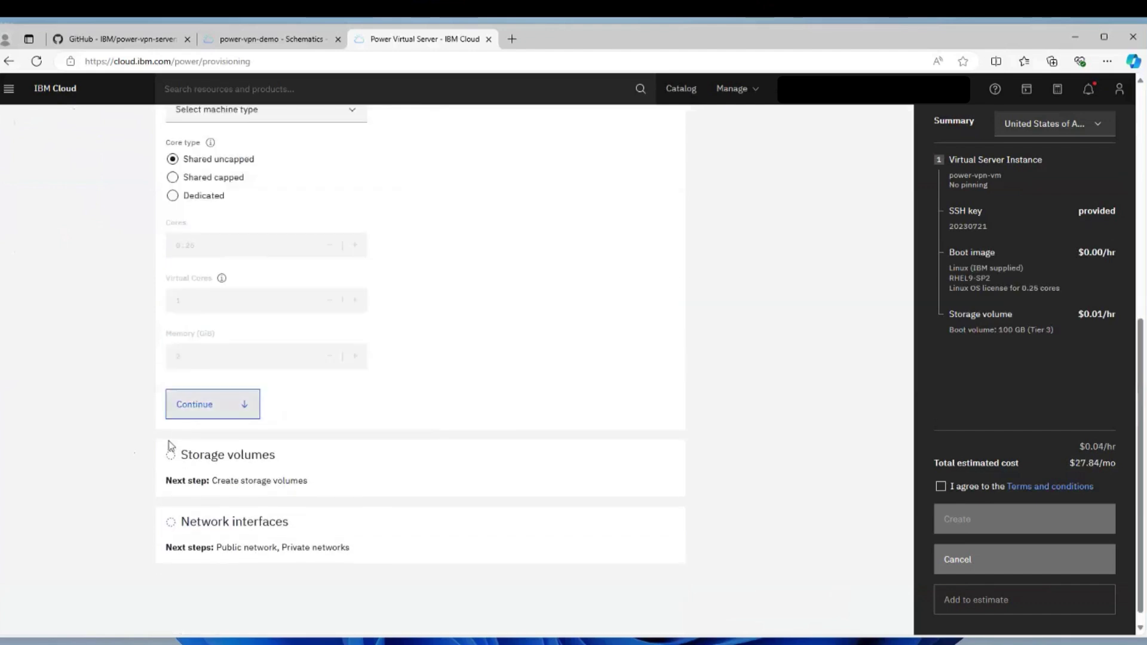
Choose the e980 machine type for the instance and complete the Profile section.
{"action": "scroll", "coordinate": [105, 520], "scroll_direction": "up", "scroll_amount": 3}
{"action": "left_click", "coordinate": [281, 304]}
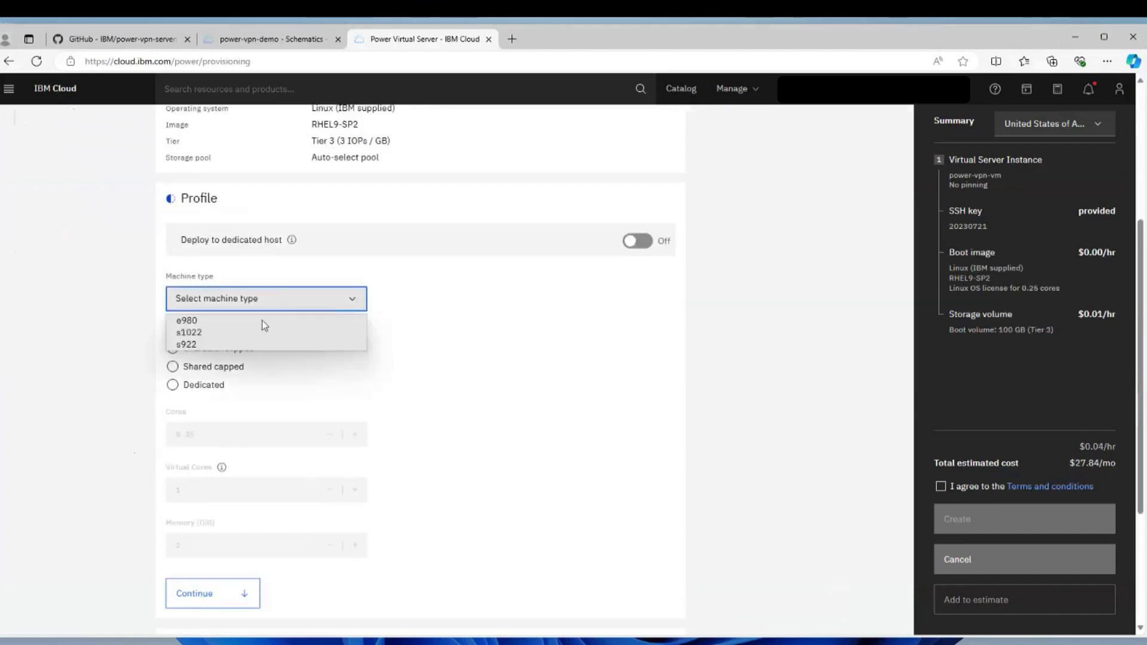
{"action": "left_click", "coordinate": [259, 324]}
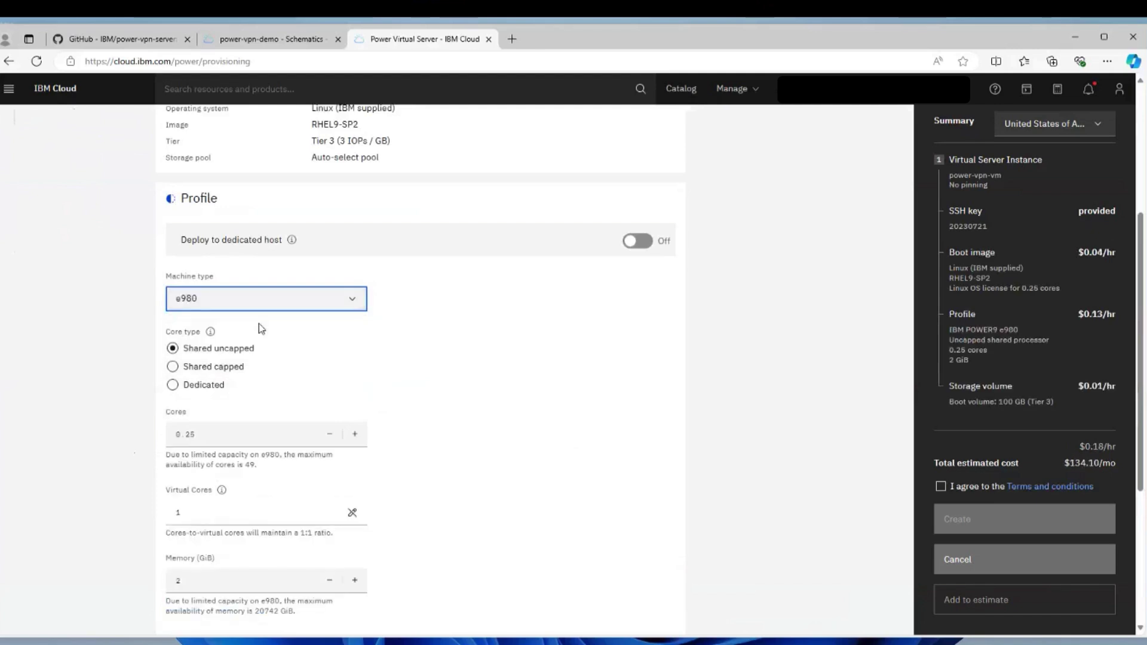
{"action": "scroll", "coordinate": [138, 455], "scroll_direction": "down", "scroll_amount": 3}
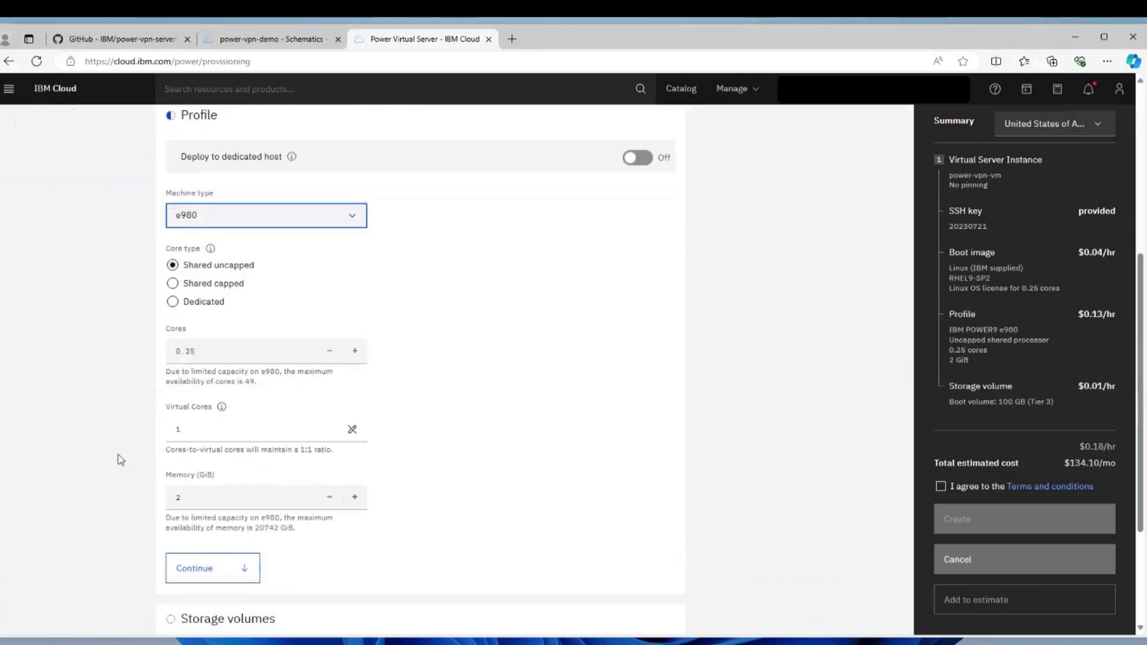
{"action": "left_click", "coordinate": [213, 466]}
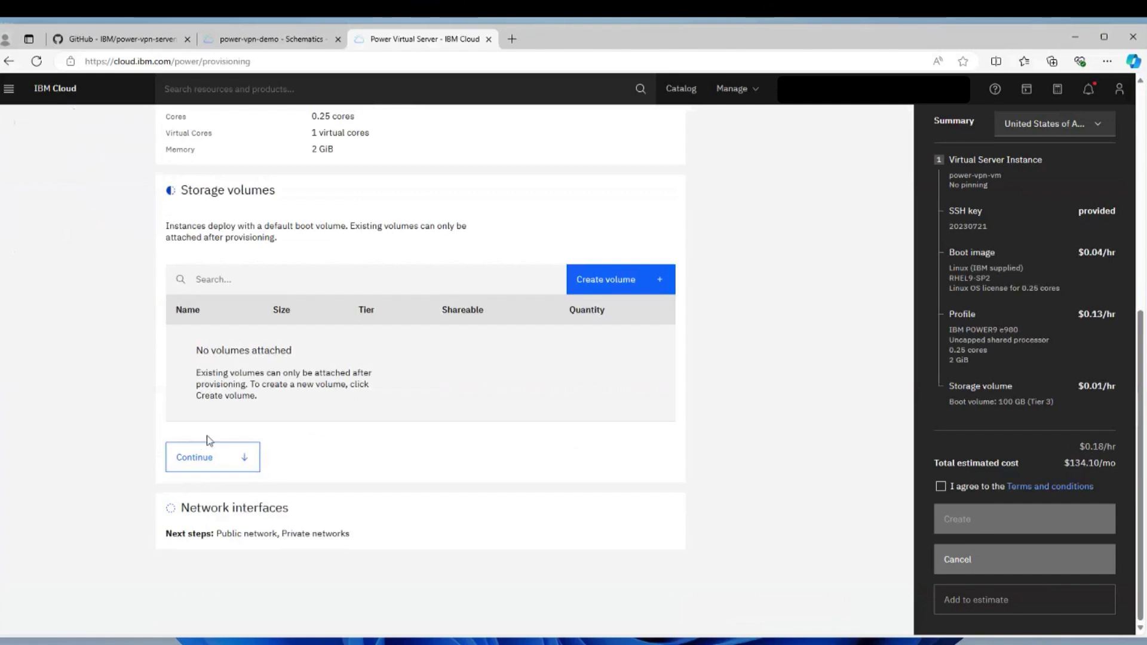
Continue without extra storage volumes and attach the power-vpn-sub private network with an automatically assigned IP address.
{"action": "left_click", "coordinate": [203, 459]}
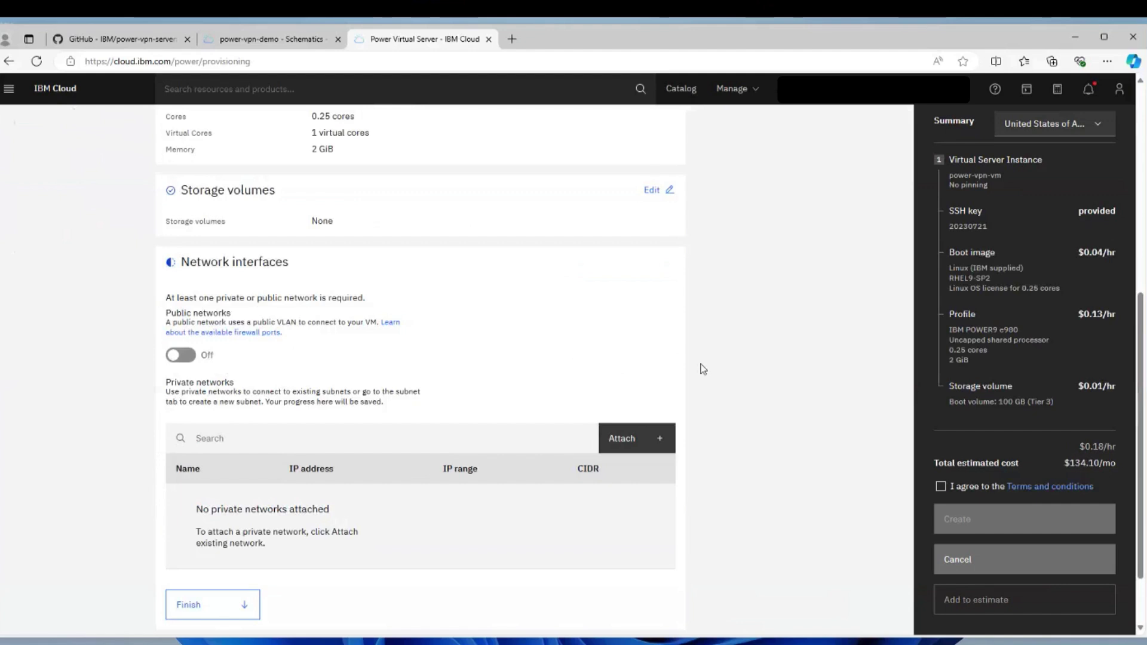
{"action": "scroll", "coordinate": [657, 376], "scroll_direction": "down", "scroll_amount": 1}
{"action": "left_click", "coordinate": [634, 382]}
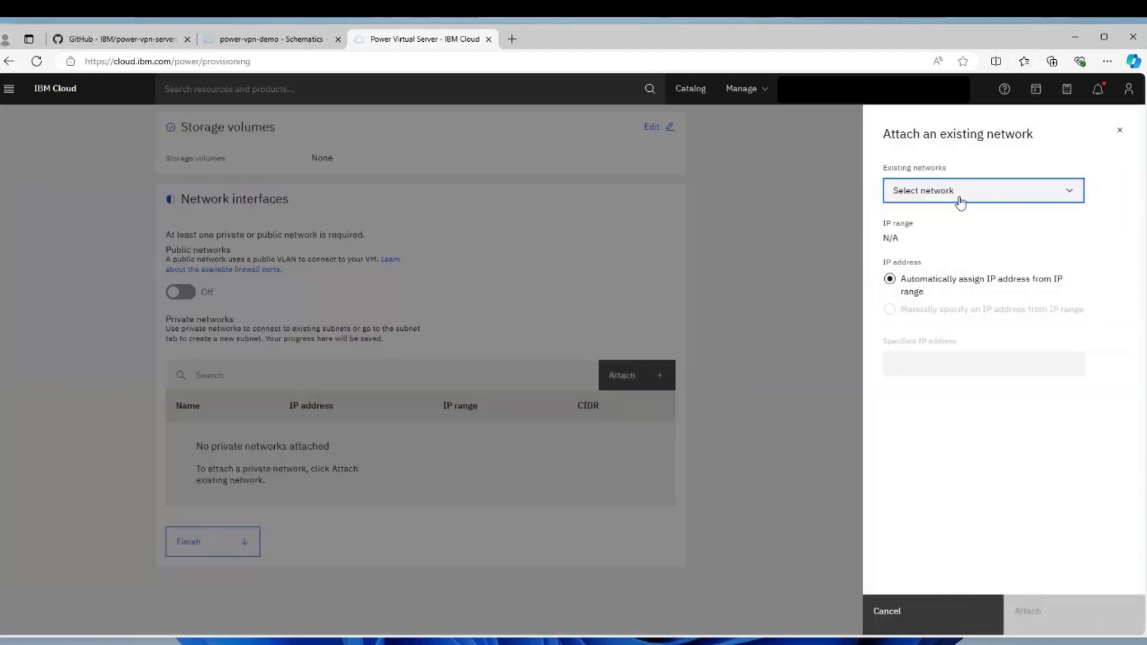
{"action": "left_click", "coordinate": [959, 194]}
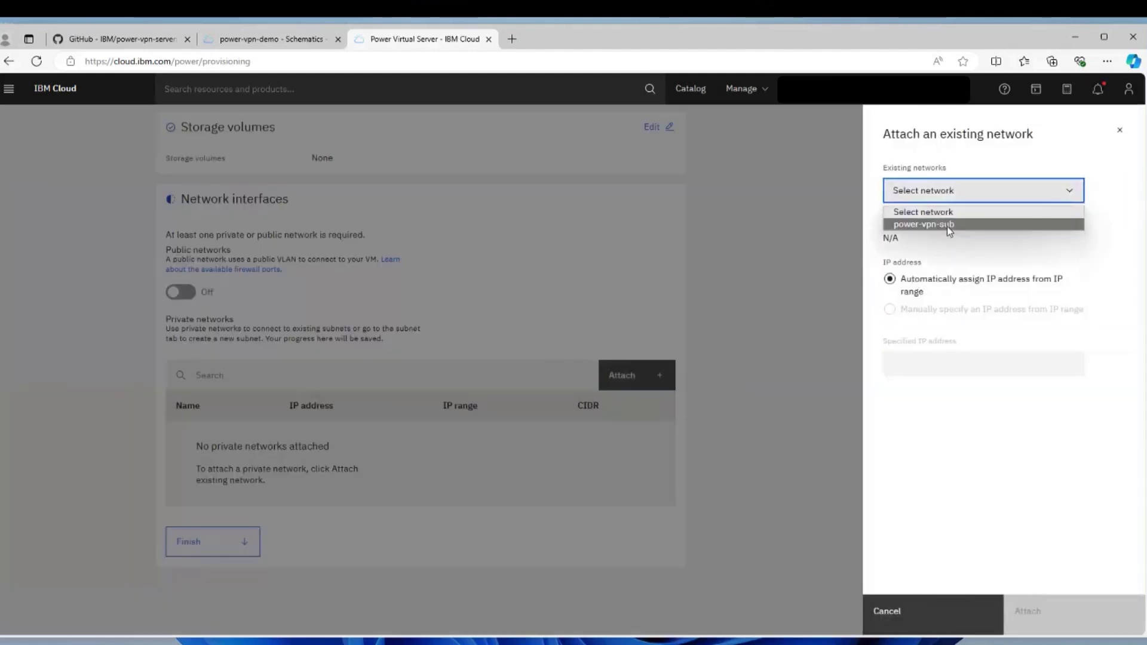
{"action": "left_click", "coordinate": [948, 225]}
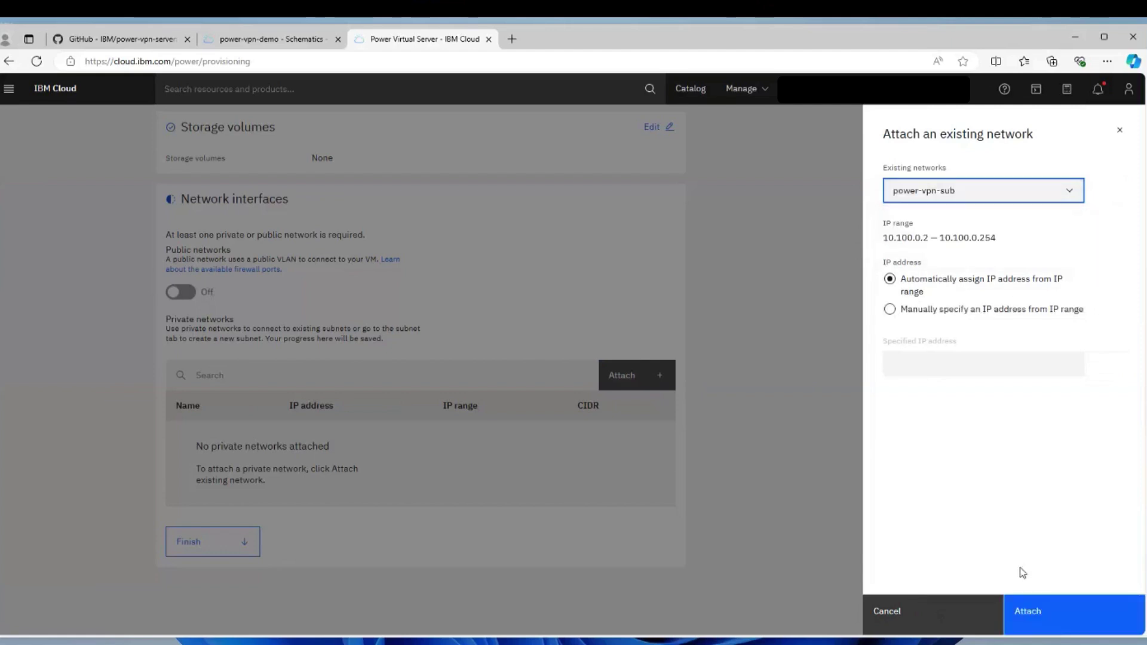
{"action": "left_click", "coordinate": [1045, 610]}
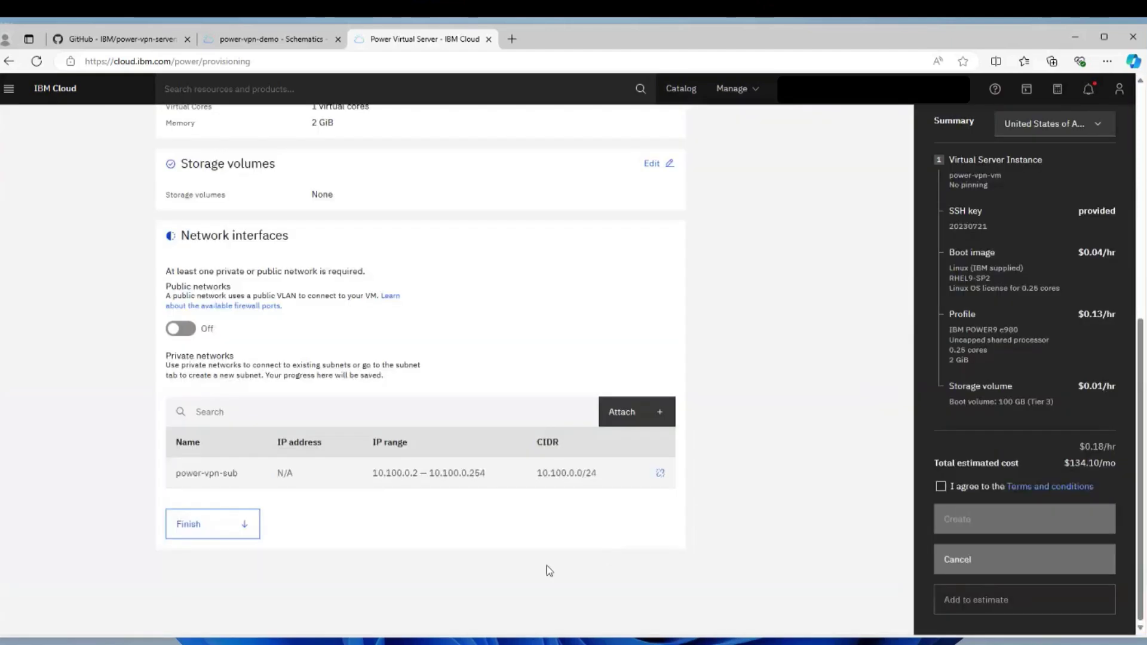
Complete the Network interfaces section, agree to the terms and conditions, and create the power-vpn-vm instance.
{"action": "left_click", "coordinate": [199, 529]}
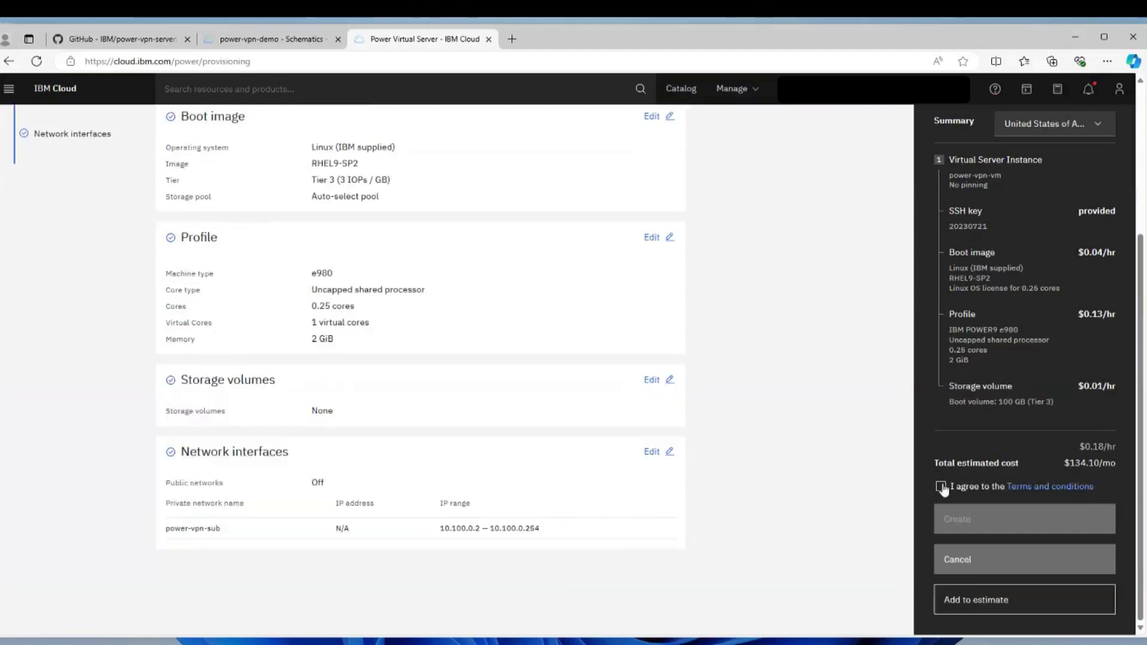
{"action": "left_click", "coordinate": [941, 487]}
{"action": "left_click", "coordinate": [968, 534]}
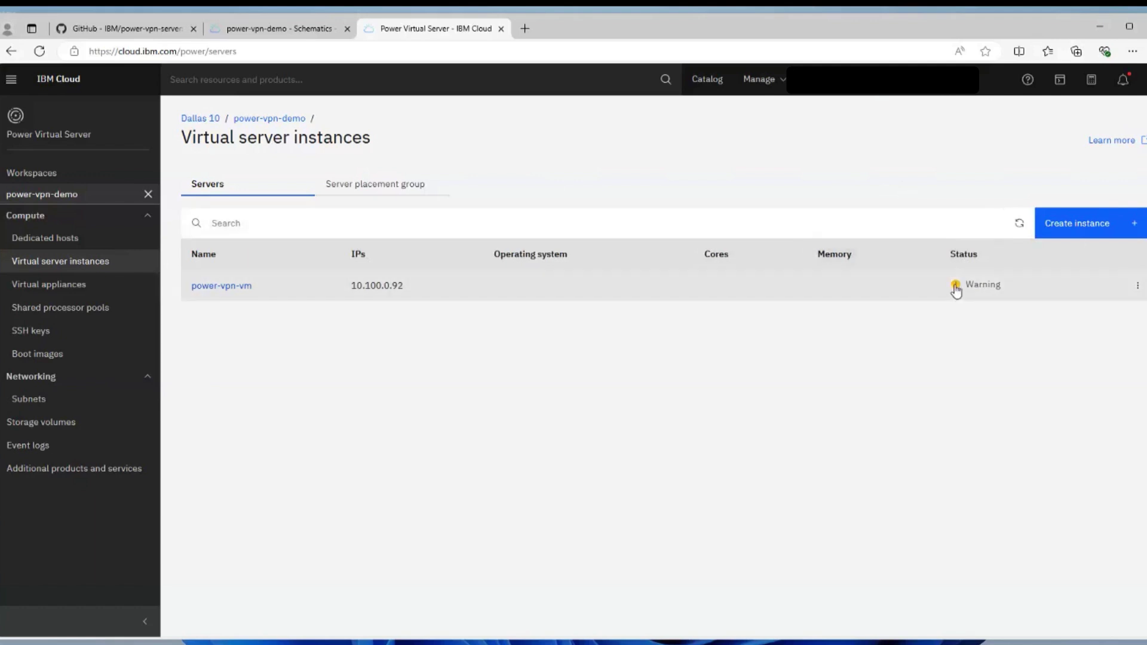
Switch to Command Prompt and ping the power-vpn-vm instance at 10.100.0.92 over the connected VPN.
{"action": "mouse_move", "coordinate": [956, 290]}
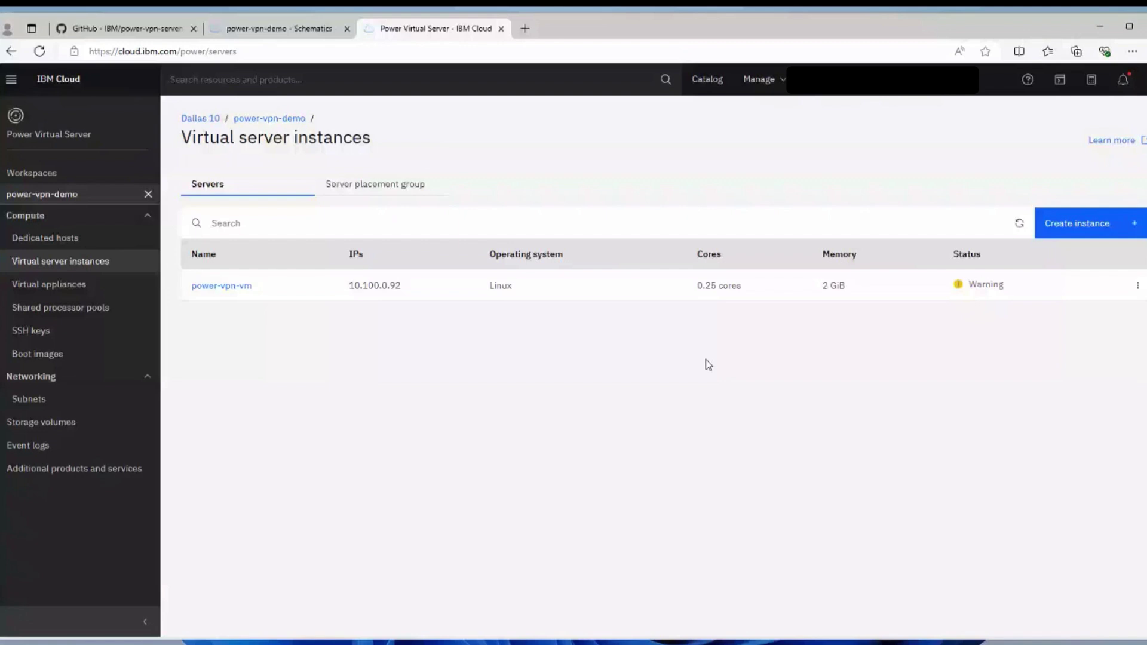
{"action": "key", "text": "alt+Tab"}
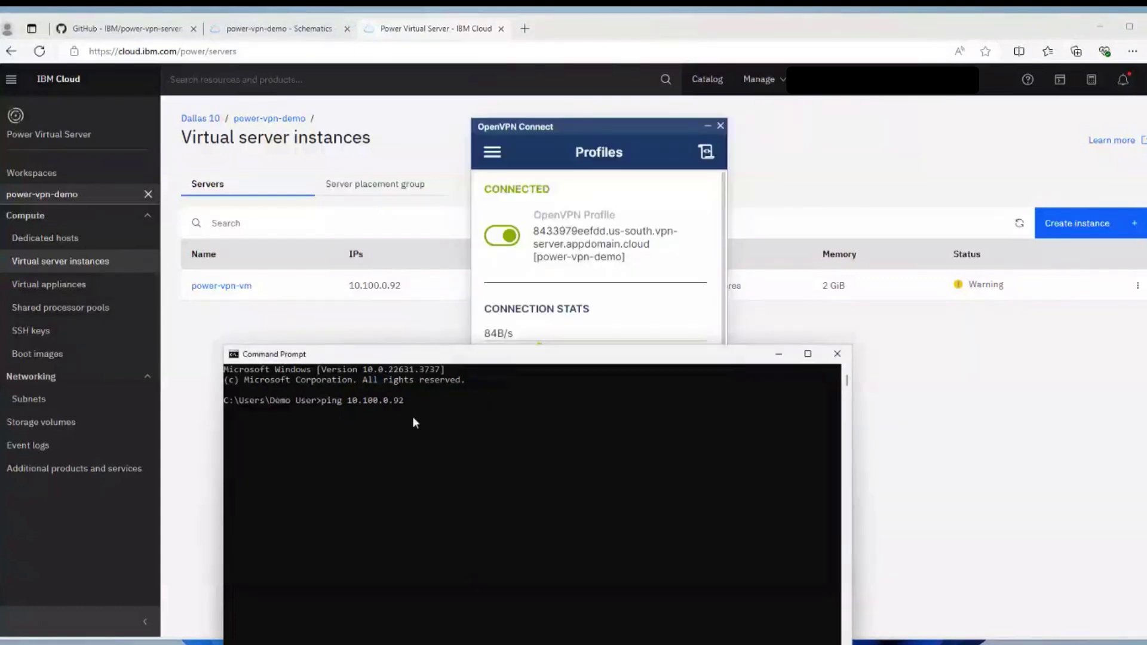
{"action": "key", "text": "Return"}
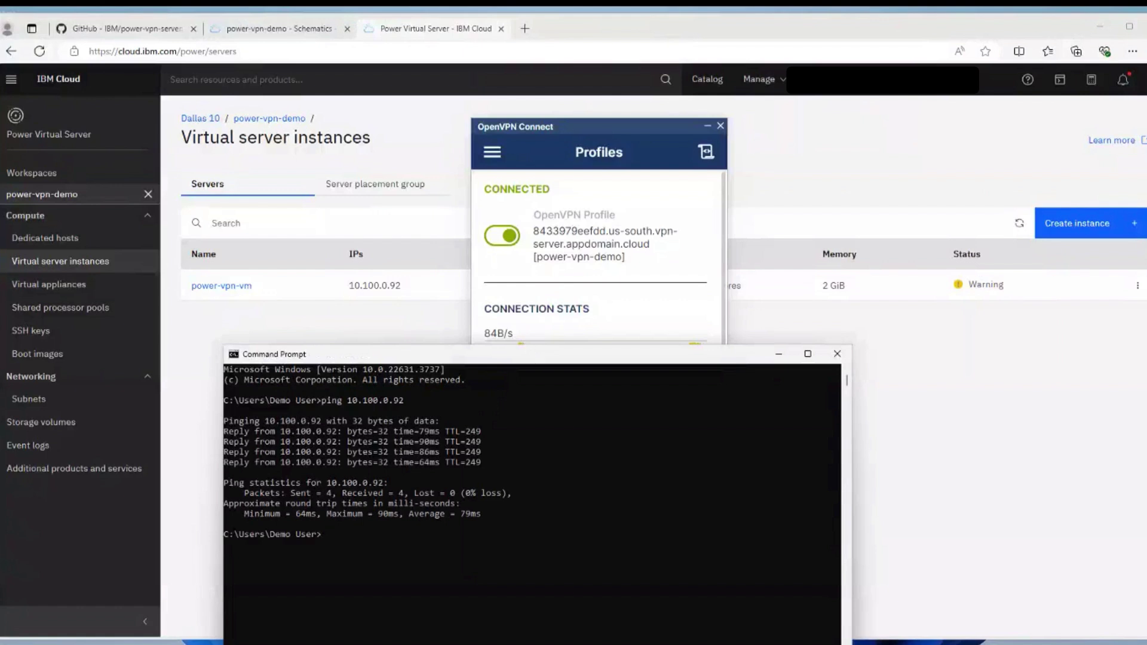
{"action": "left_click_drag", "start_coordinate": [536, 356], "coordinate": [498, 313]}
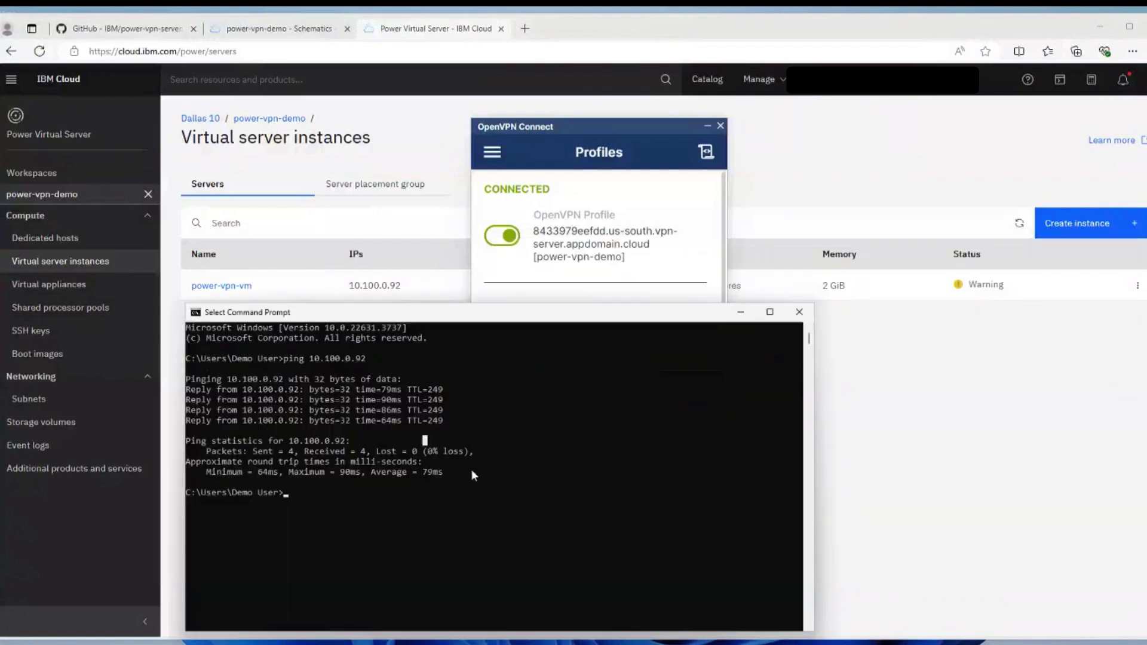
{"action": "left_click", "coordinate": [451, 495]}
{"action": "type", "text": "ssh -i D"}
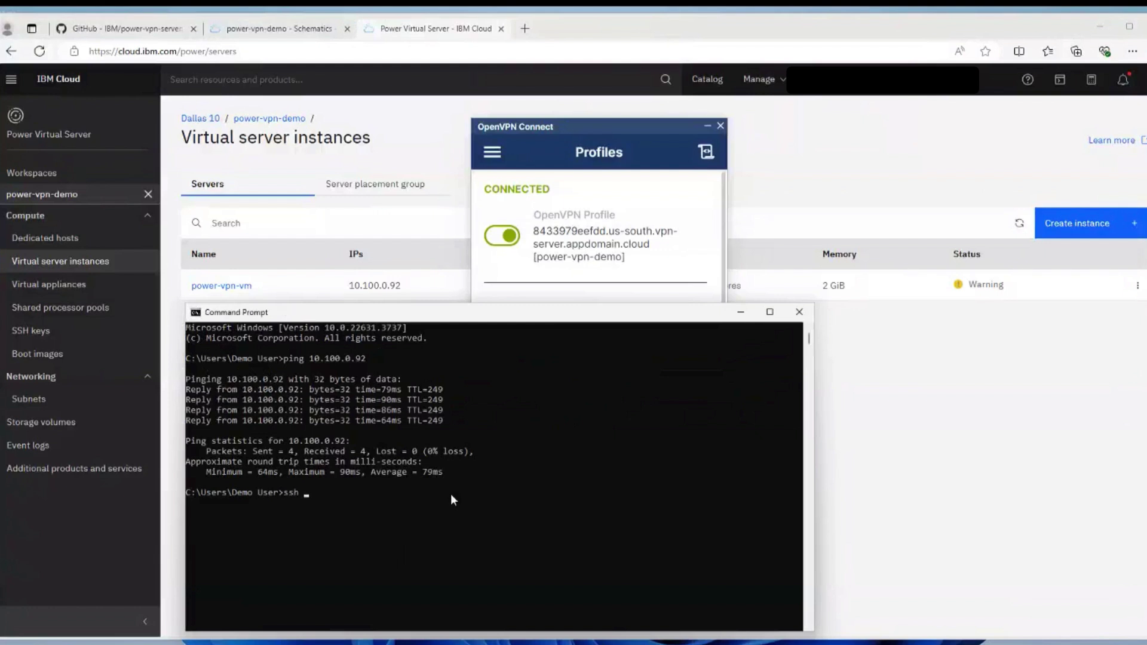
{"action": "key", "text": "Tab"}
{"action": "key", "text": "Tab"}
{"action": "type", "text": "\\SM-20230721"}
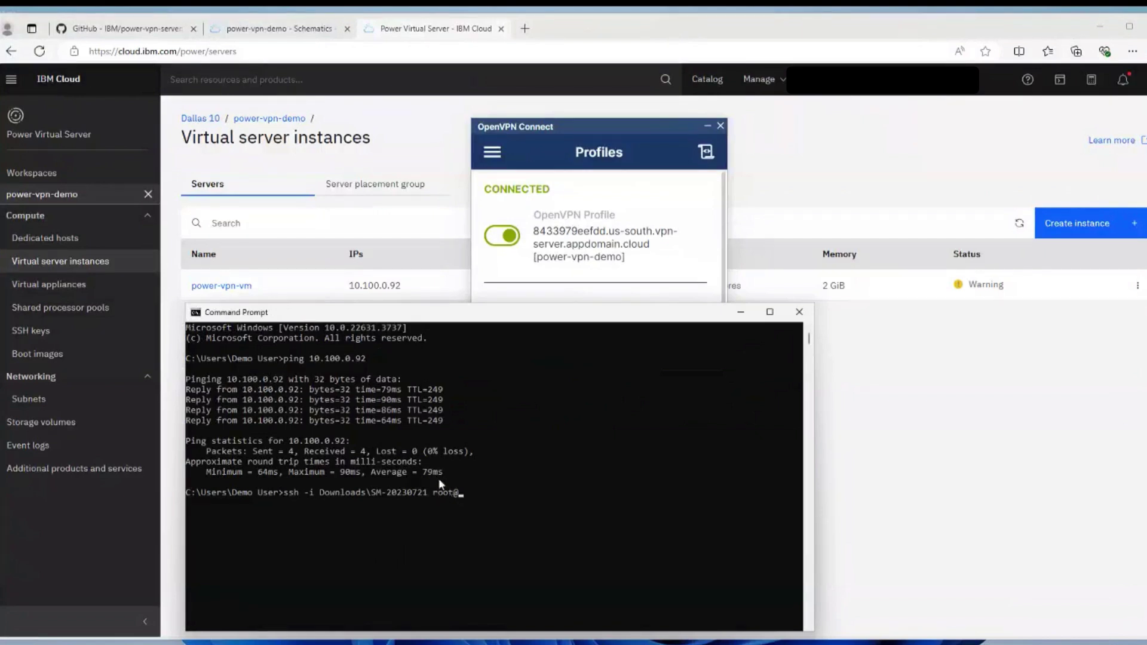
{"action": "type", "text": "root@10.100.0.92"}
{"action": "key", "text": "Return"}
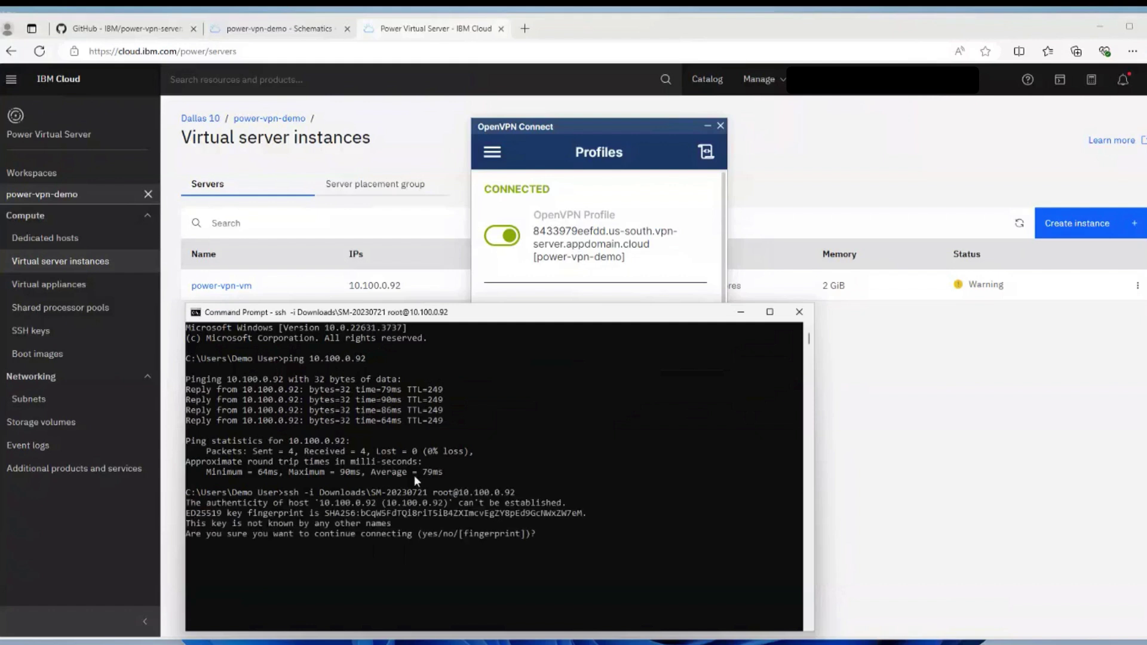
{"action": "type", "text": "yes"}
{"action": "key", "text": "Return"}
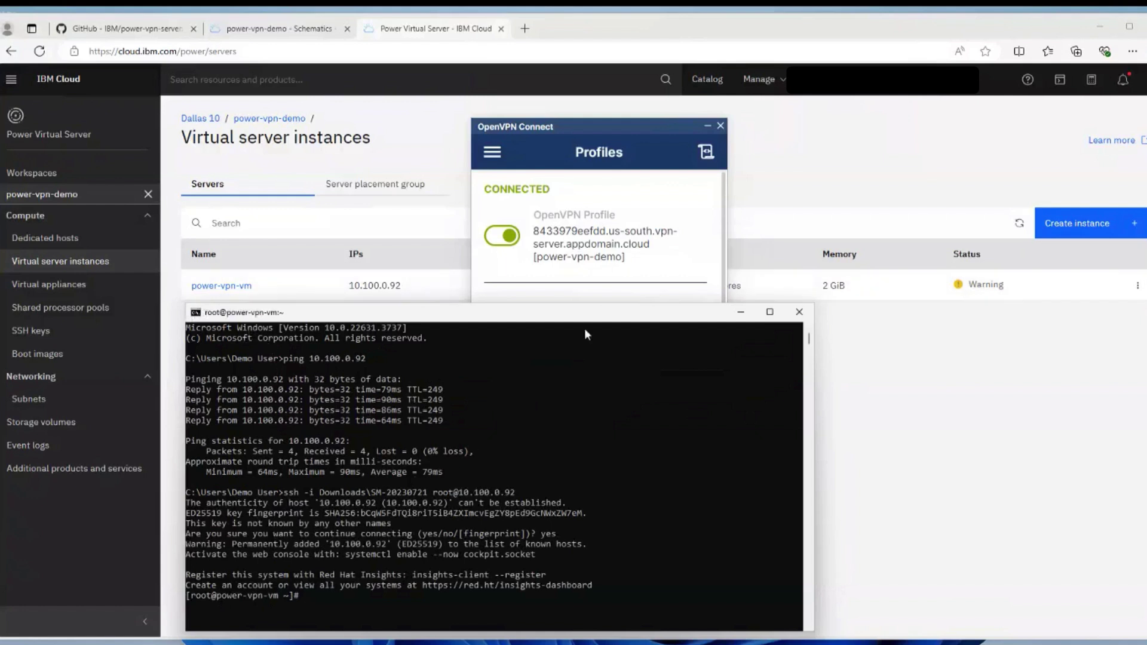
Switch to OpenVPN Connect and disconnect the power-vpn-demo profile while the SSH session is open.
{"action": "left_click", "coordinate": [605, 240]}
{"action": "left_click", "coordinate": [500, 237]}
{"action": "left_click", "coordinate": [541, 397]}
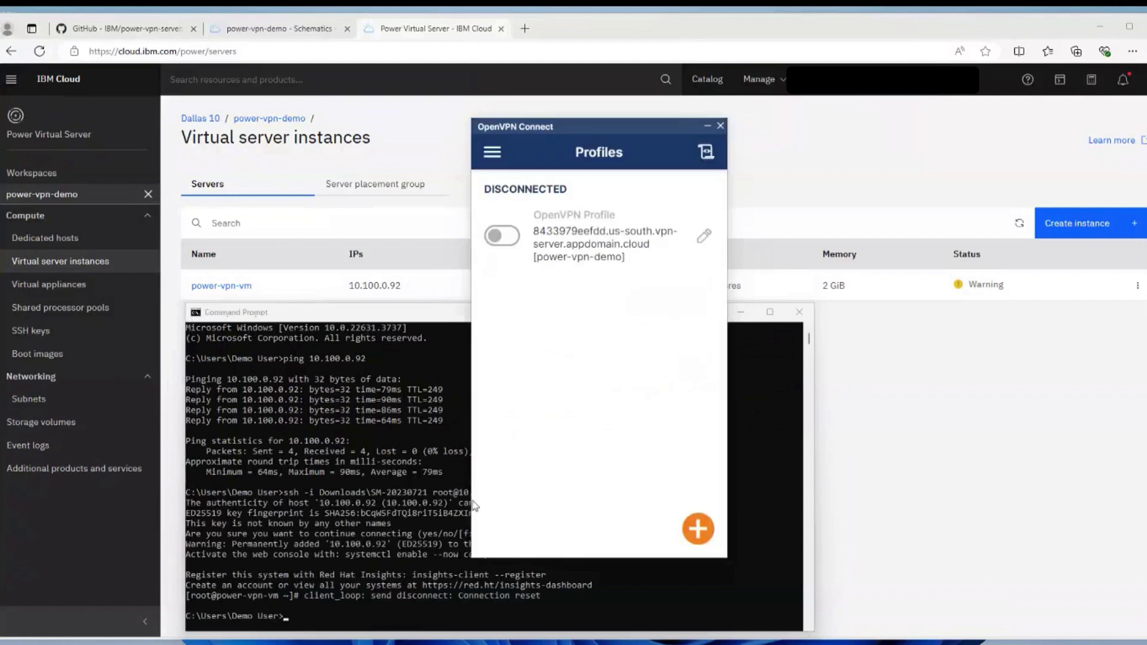
Check the dropped SSH session in Command Prompt, then ping 10.100.0.92 without the VPN and abort the ping.
{"action": "left_click", "coordinate": [439, 536]}
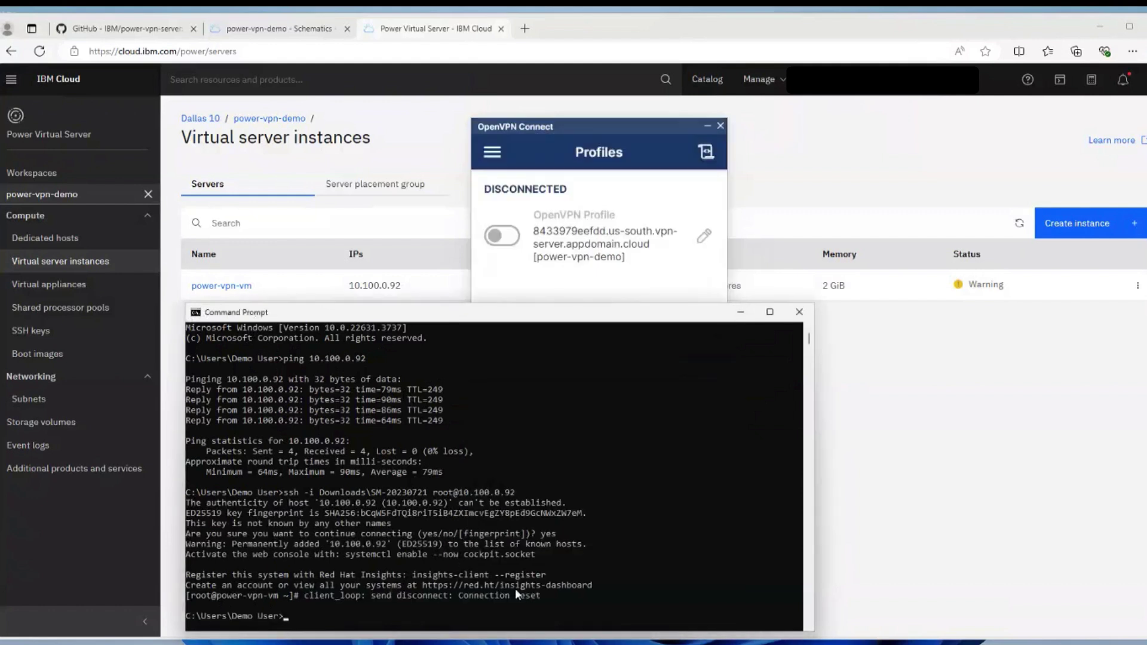
{"action": "left_click_drag", "start_coordinate": [396, 605], "coordinate": [539, 596]}
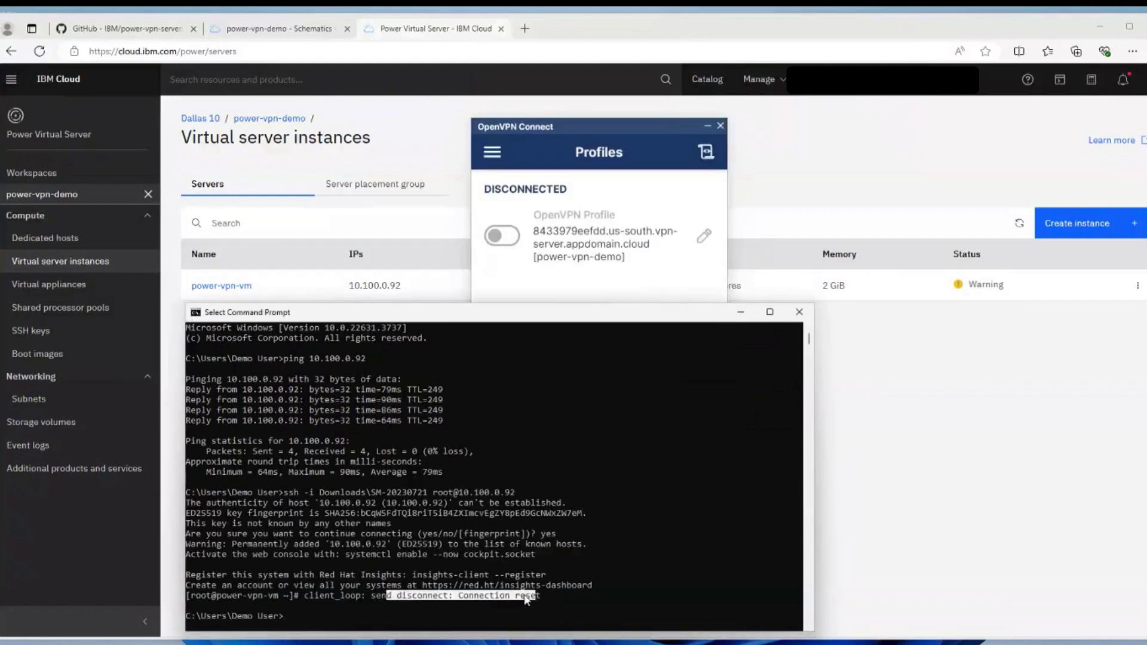
{"action": "left_click", "coordinate": [449, 602]}
{"action": "key", "text": "Up"}
{"action": "key", "text": "Up"}
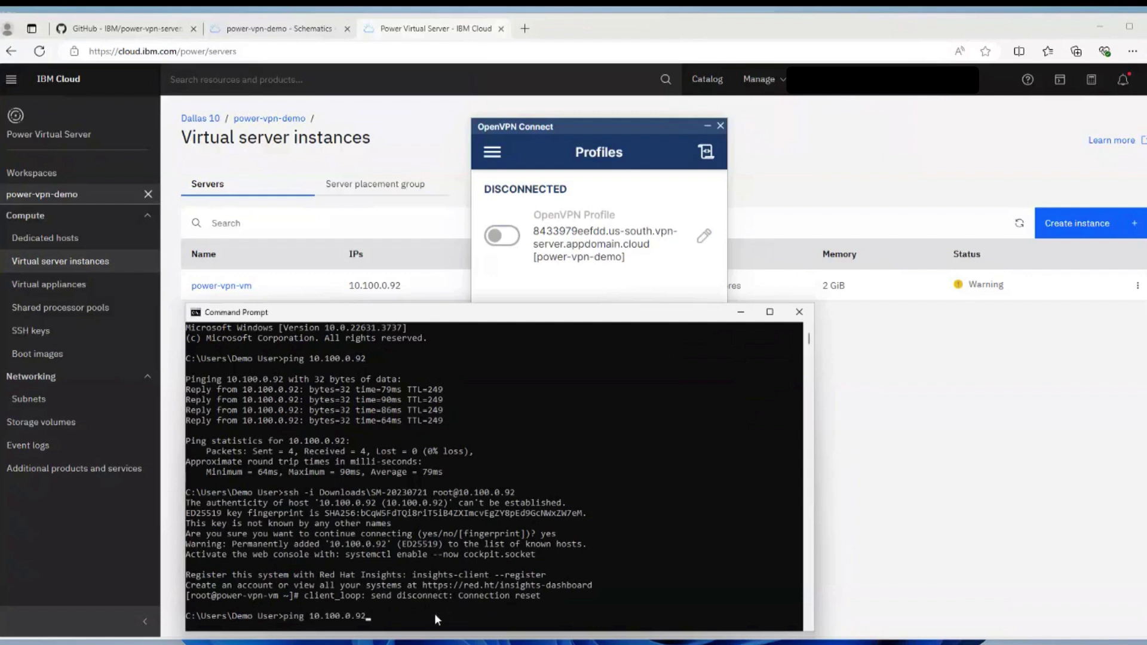
{"action": "key", "text": "Return"}
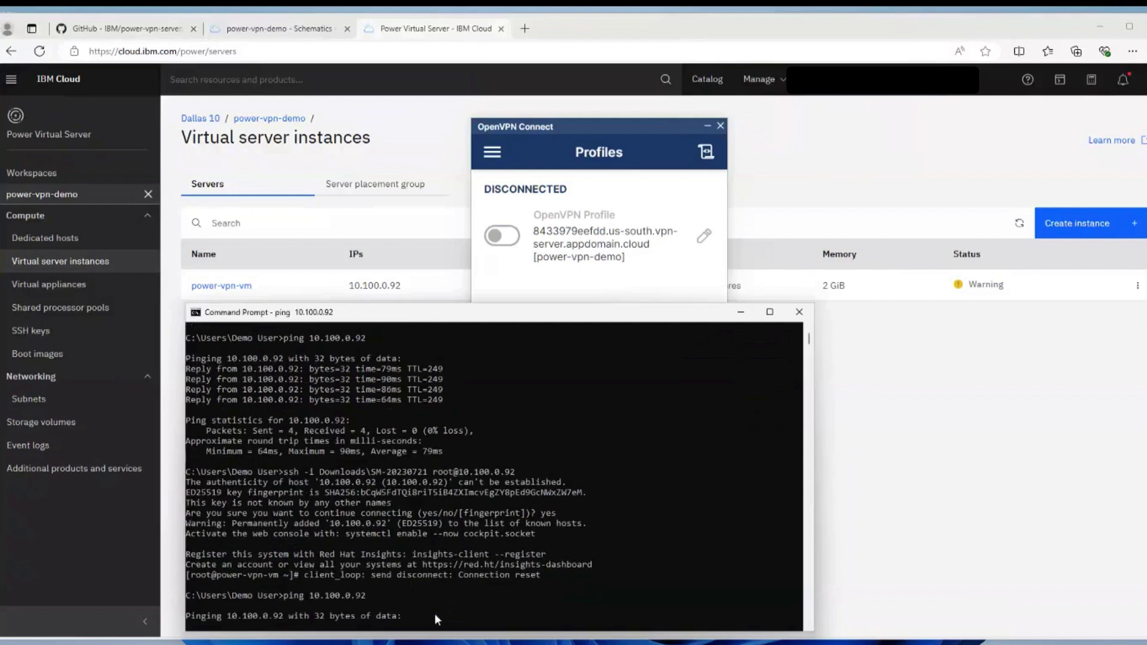
{"action": "key", "text": "ctrl+c"}
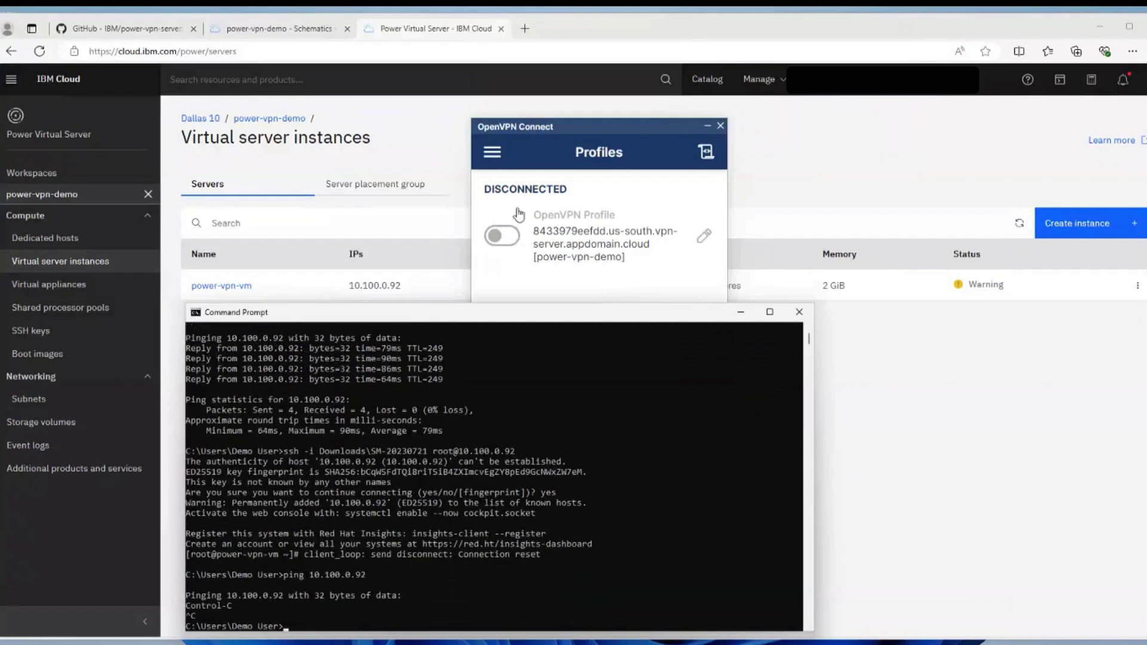
Reconnect the power-vpn-demo profile in OpenVPN Connect and ping 10.100.0.92 from Command Prompt, aborting and rerunning the ping once.
{"action": "left_click", "coordinate": [500, 236]}
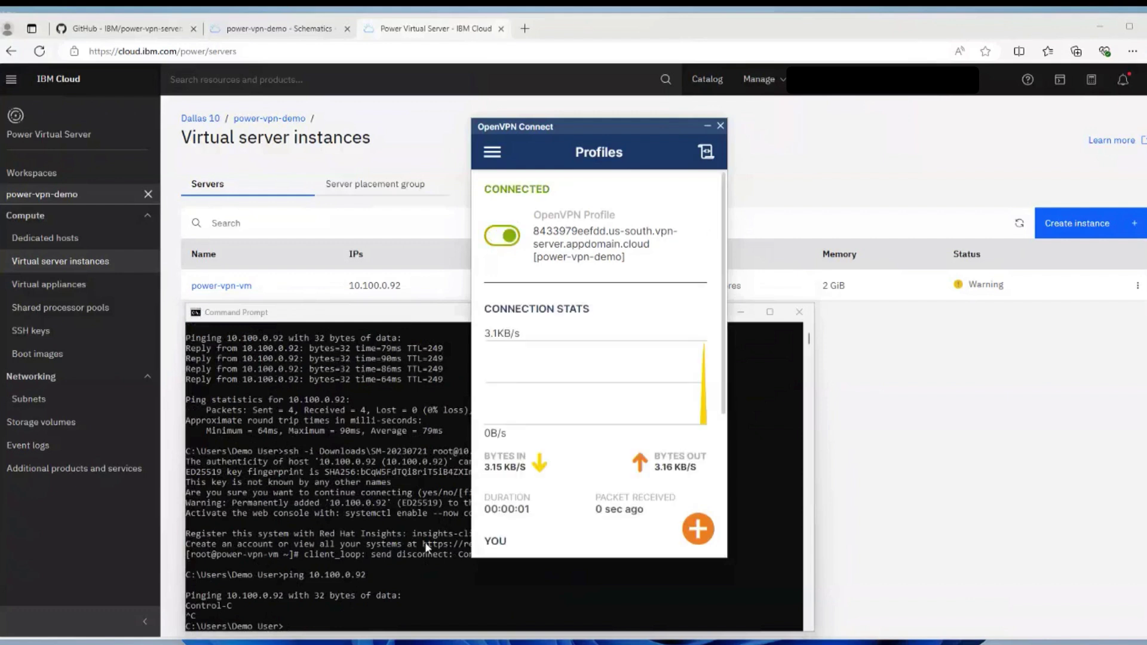
{"action": "left_click", "coordinate": [425, 542]}
{"action": "key", "text": "Up"}
{"action": "key", "text": "Return"}
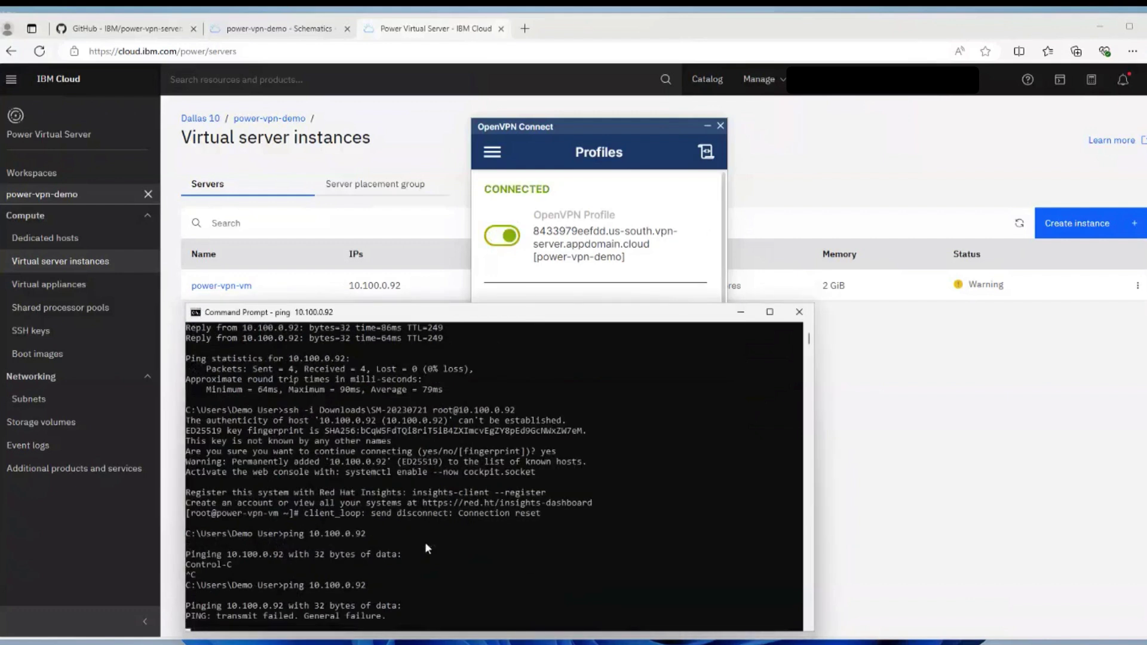
{"action": "key", "text": "ctrl+c"}
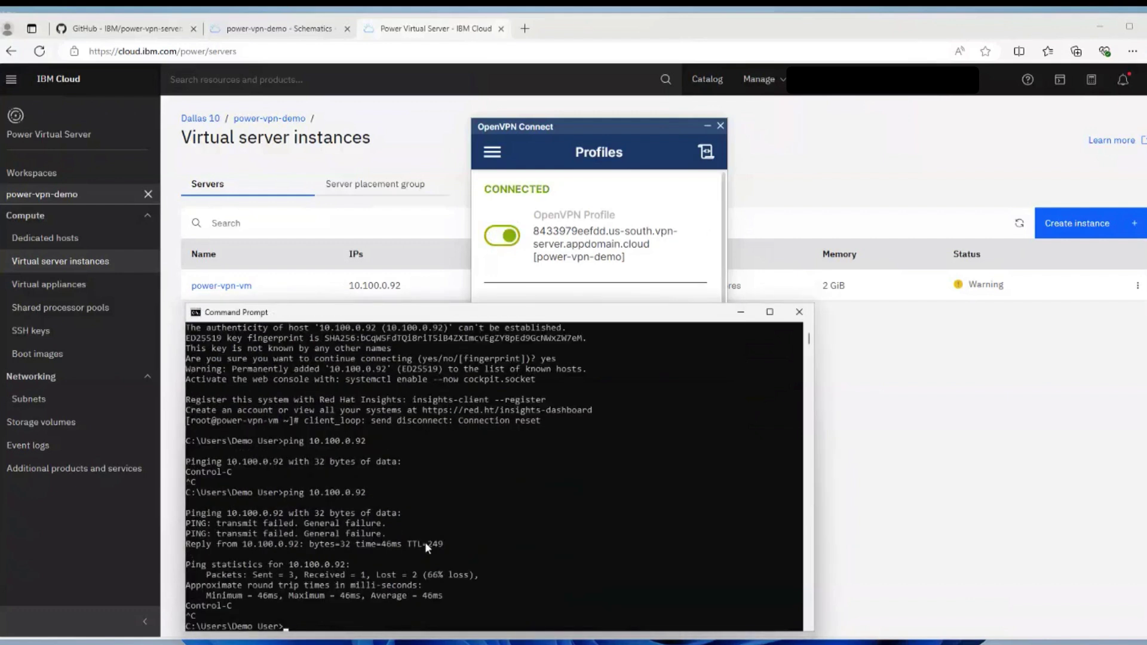
{"action": "key", "text": "Up"}
{"action": "key", "text": "Return"}
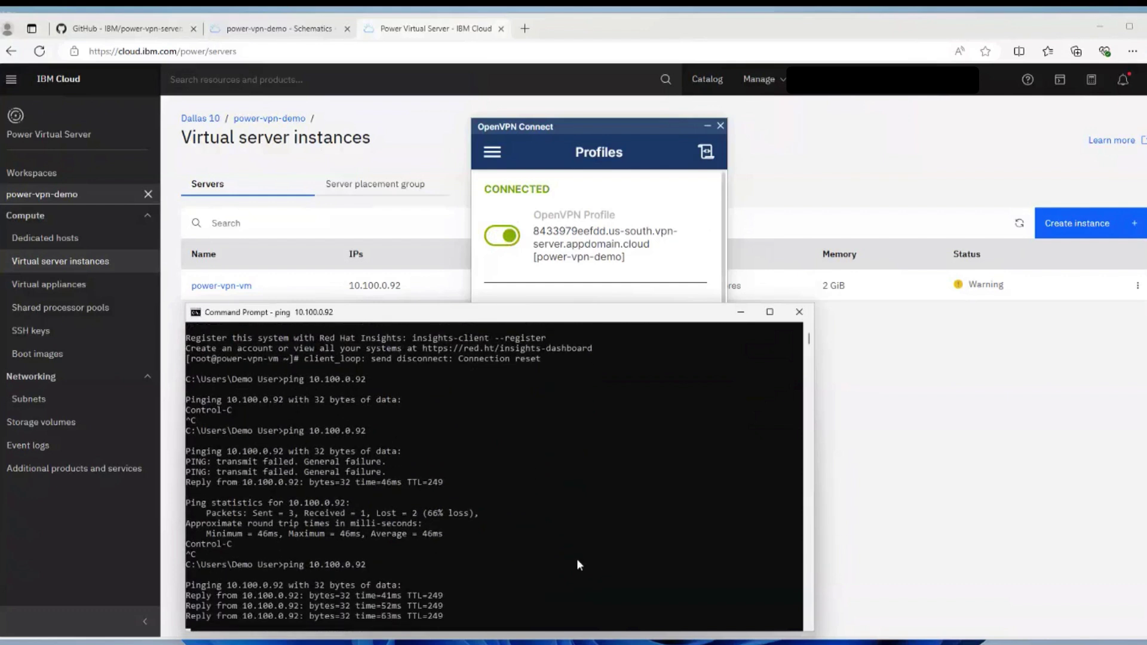
{"action": "key", "text": "Return"}
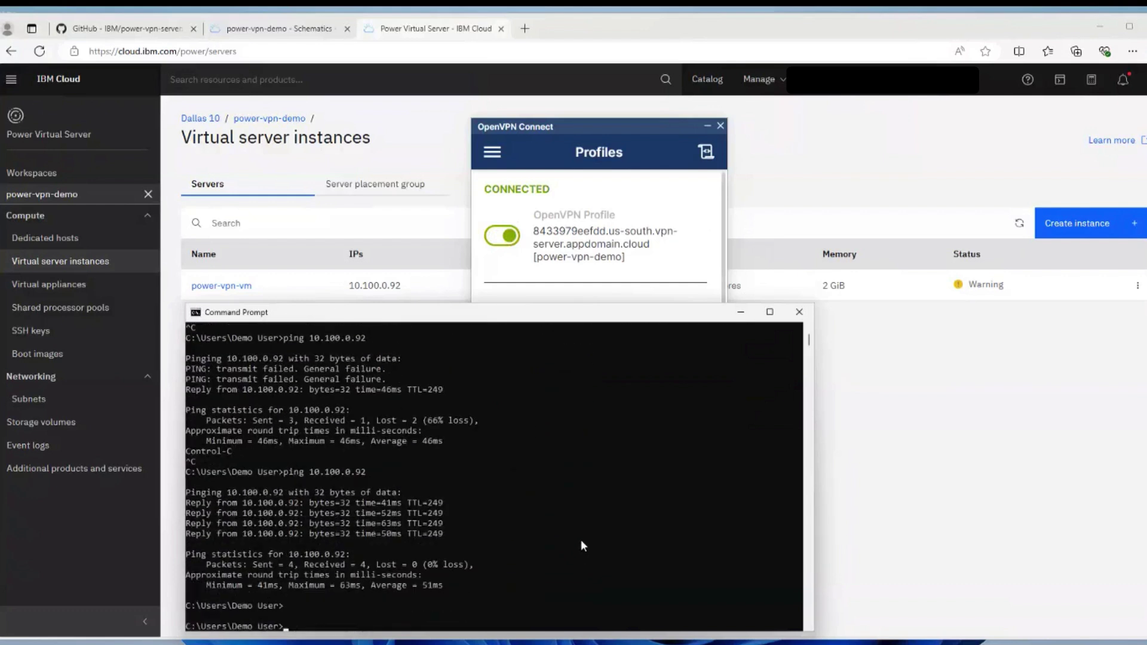